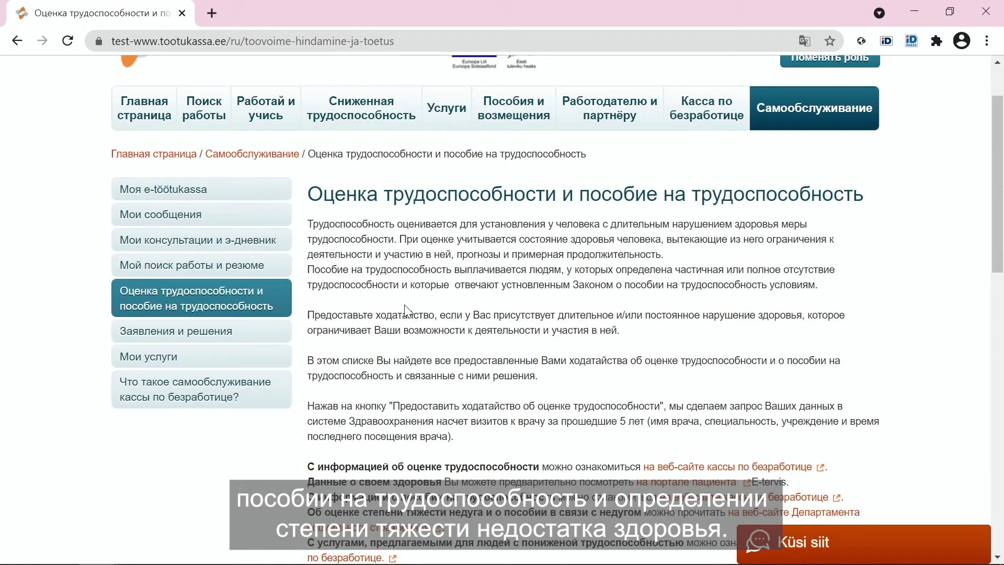
- Open the 'Подать ходатайство об оценке трудоспособности' application from the work ability page
scroll(406, 311, down, 3)
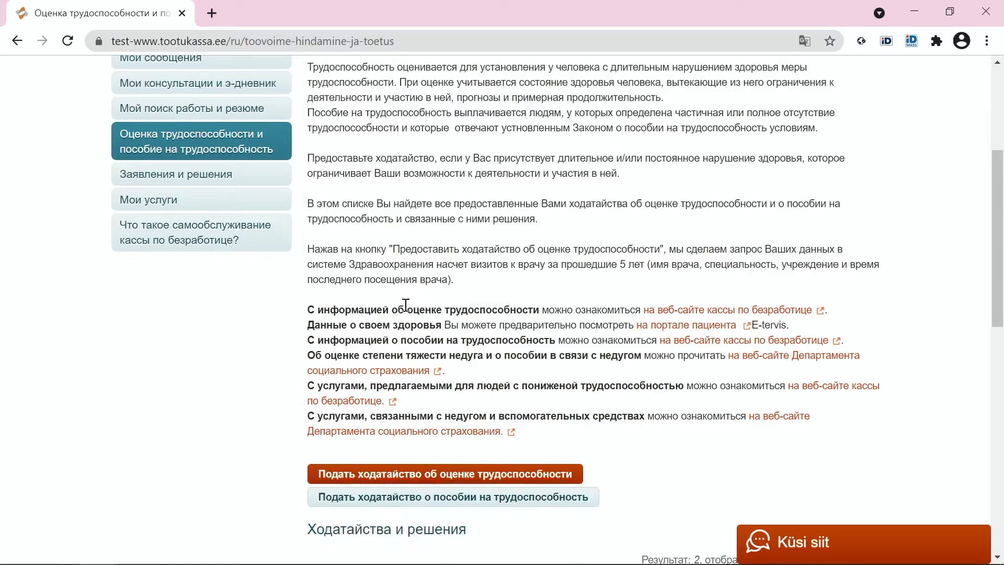
click(432, 475)
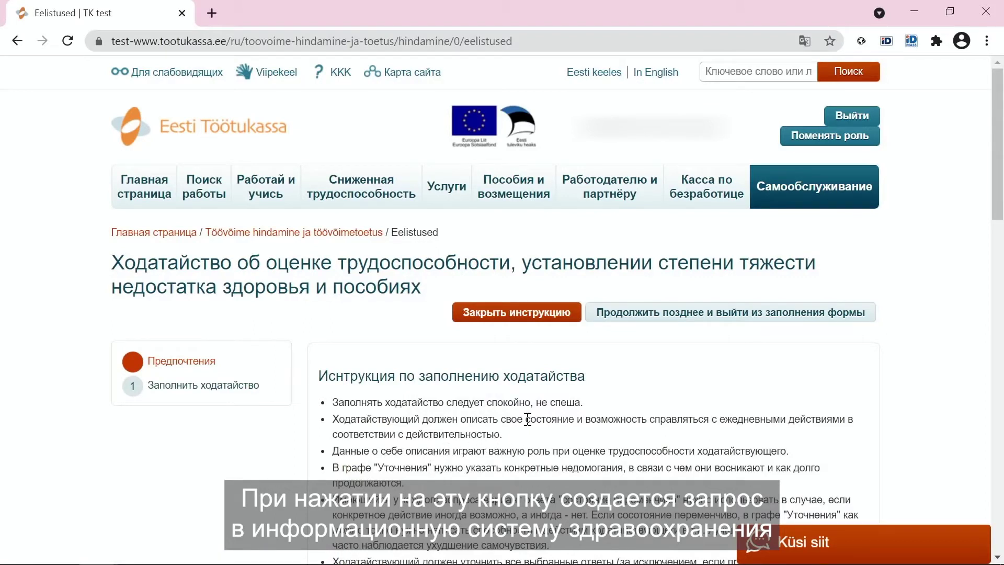
- Scroll through the filling instructions down to the 'Ходатайствовать' request checkboxes
scroll(528, 420, down, 2)
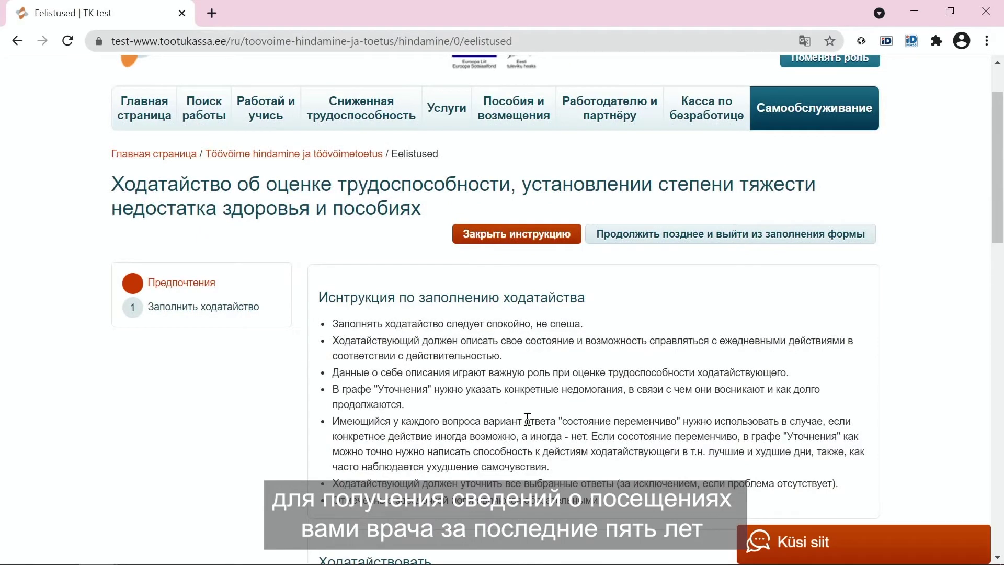
scroll(528, 418, down, 2)
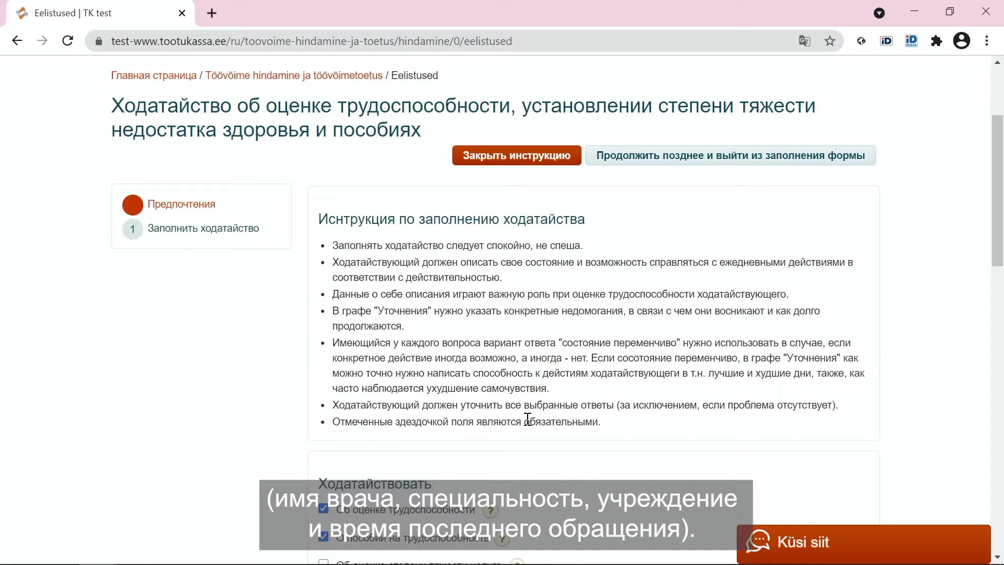
scroll(528, 420, down, 2)
scroll(529, 423, down, 2)
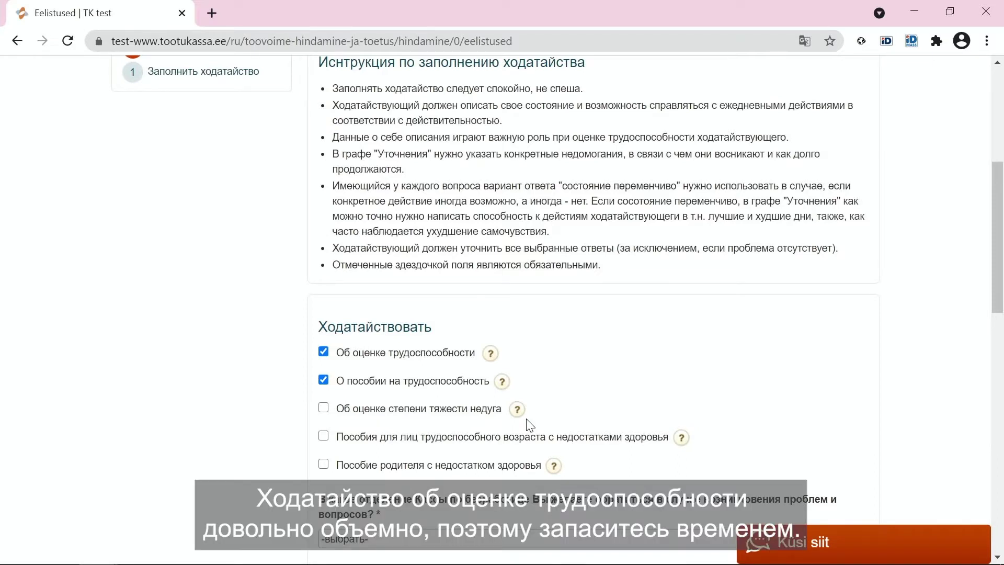
- Tick 'Об оценке степени тяжести недуга' and the working-age disability allowance, making four requests
click(477, 416)
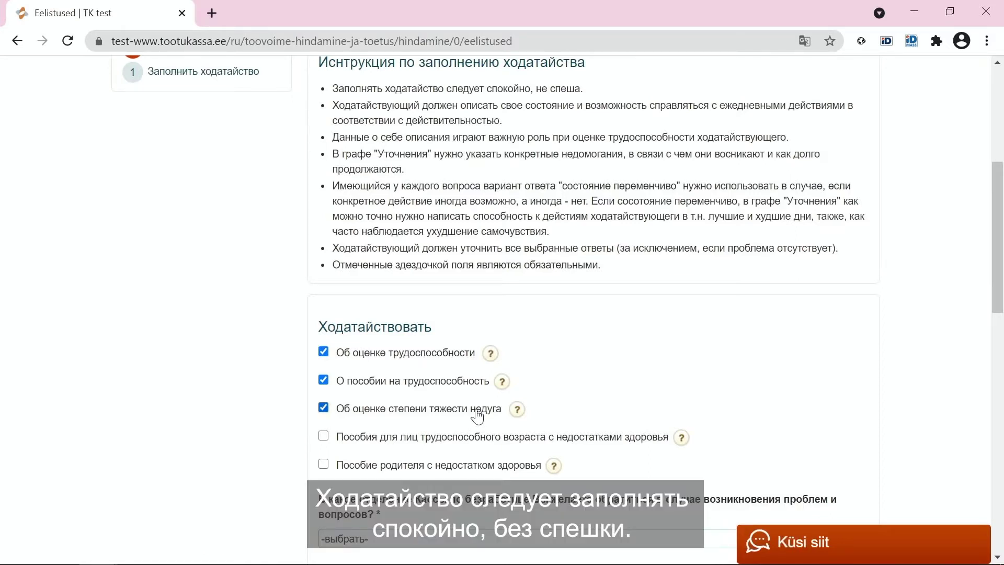
click(477, 438)
mouse_move(512, 417)
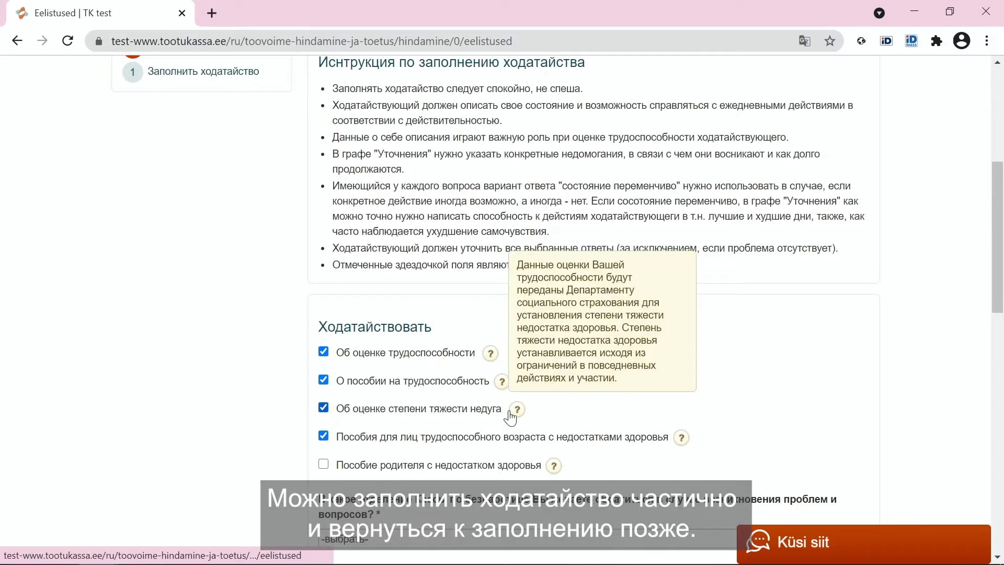
mouse_move(504, 387)
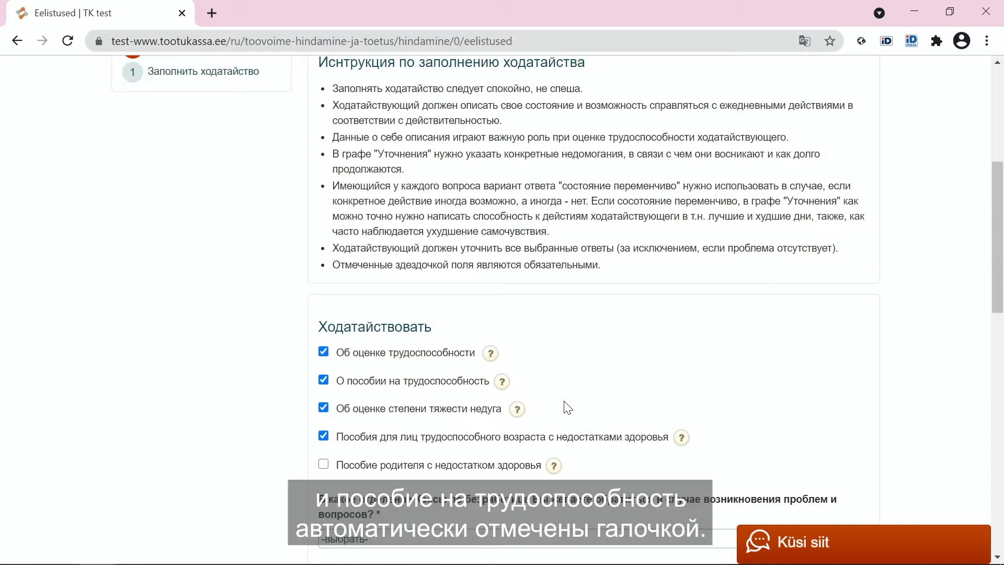
scroll(567, 407, down, 3)
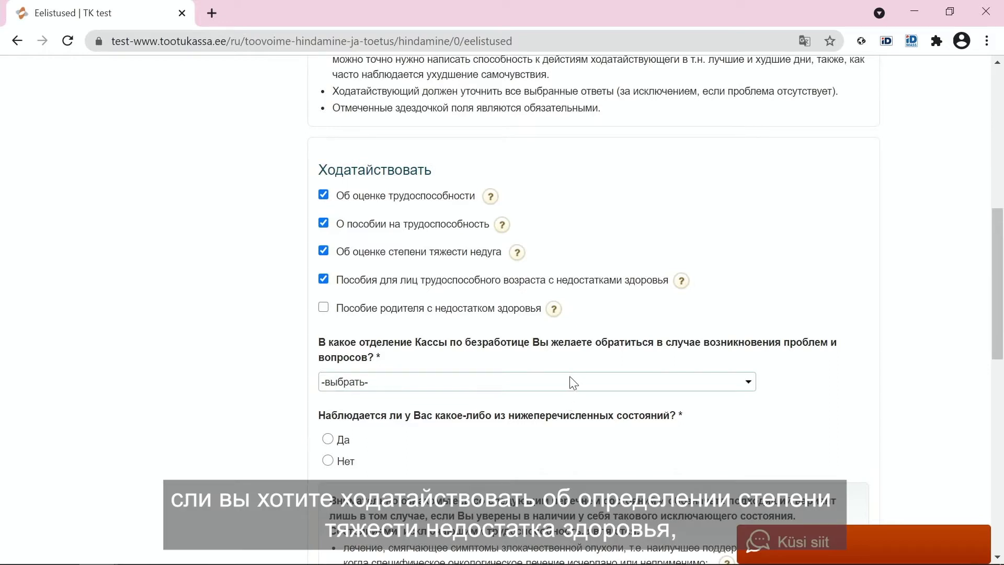
mouse_move(505, 226)
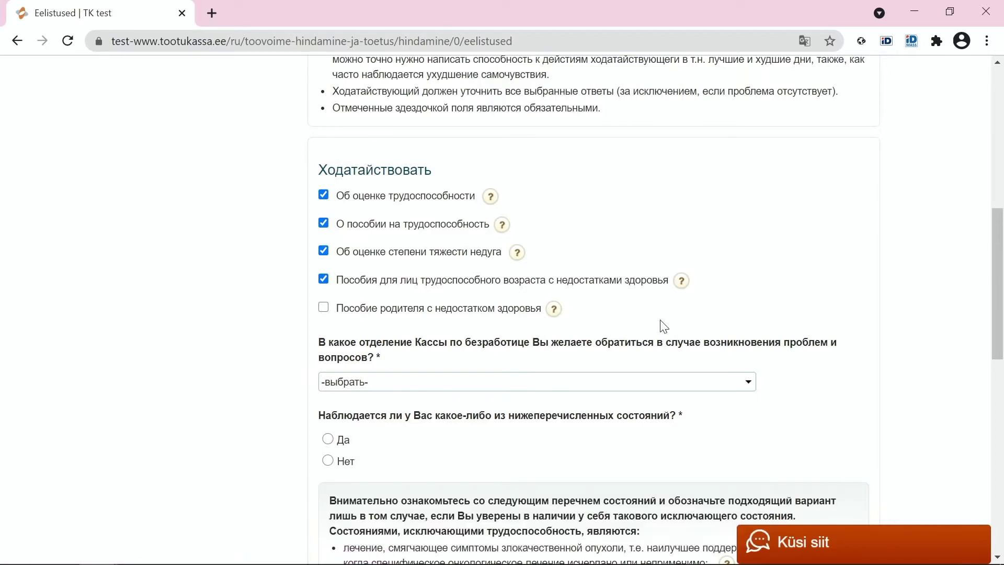
- Choose Ida-Virumaa osakond, Jõhvi büroo as the contact office, replacing the earlier Kiviõli büroo pick
click(675, 382)
scroll(647, 361, down, 1)
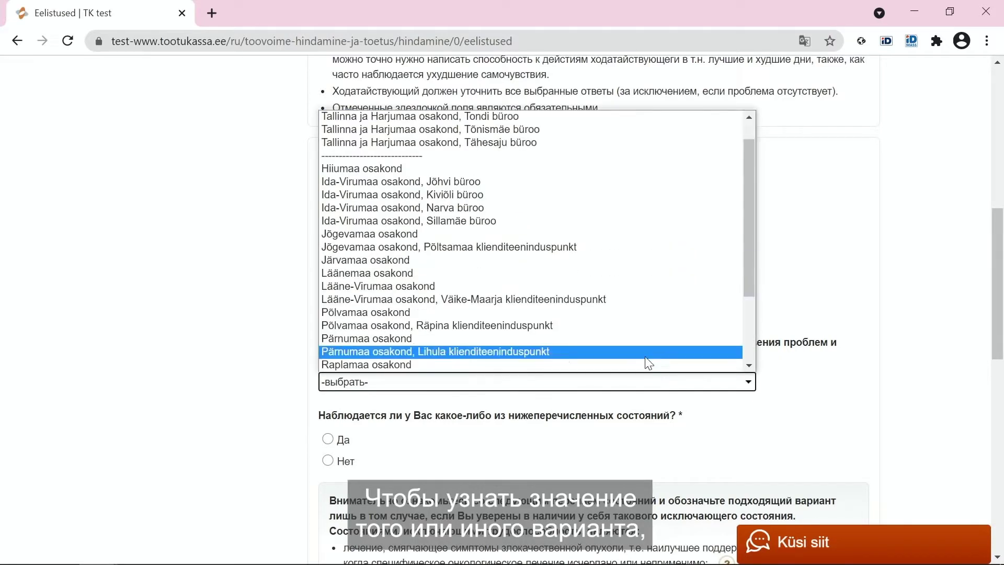
click(579, 208)
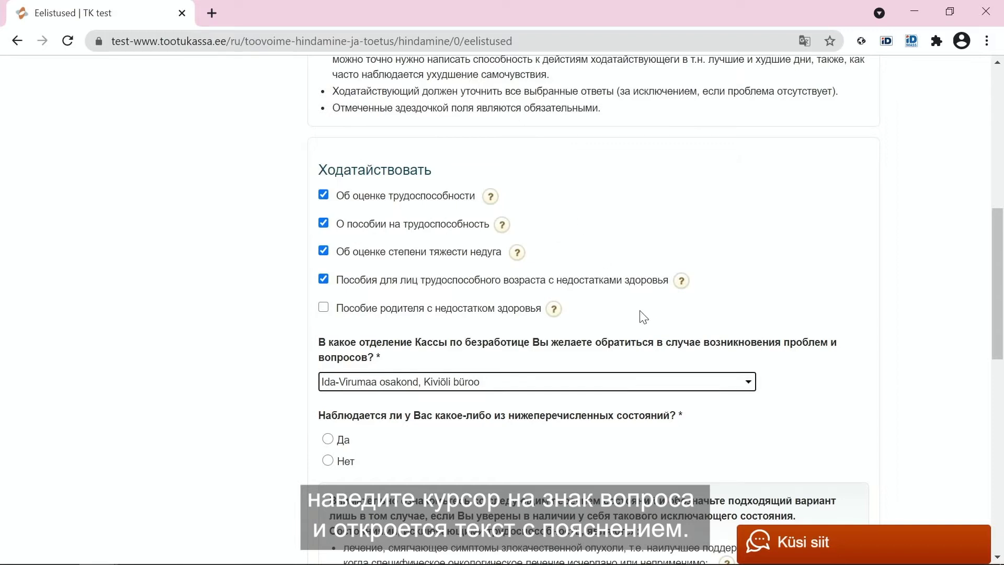
scroll(650, 322, down, 1)
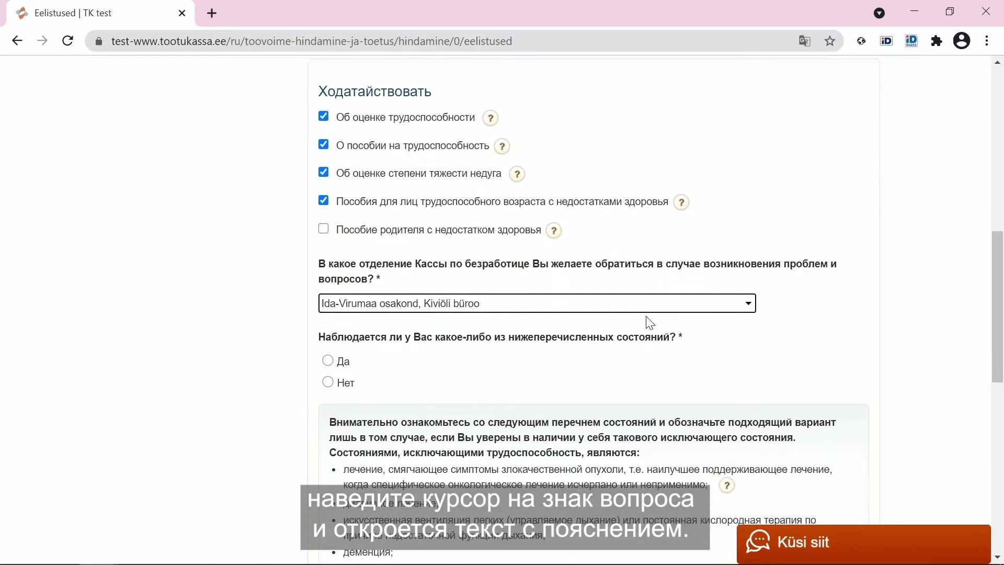
scroll(650, 323, down, 1)
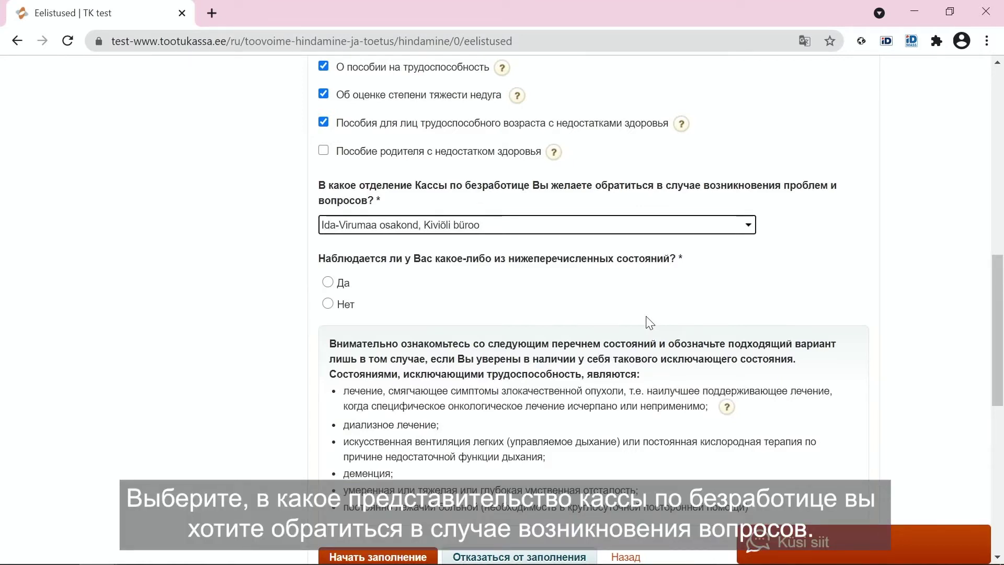
click(649, 231)
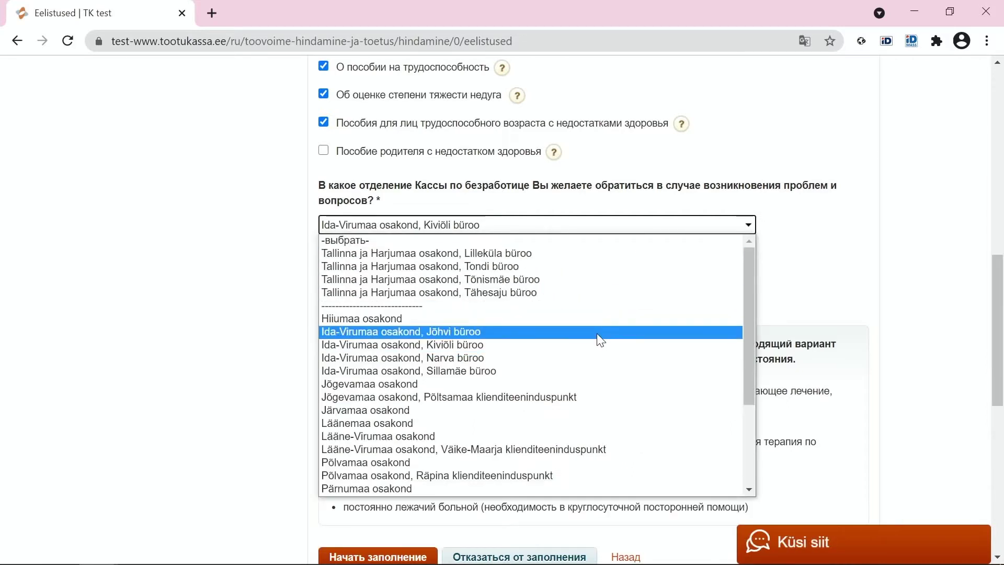
click(598, 333)
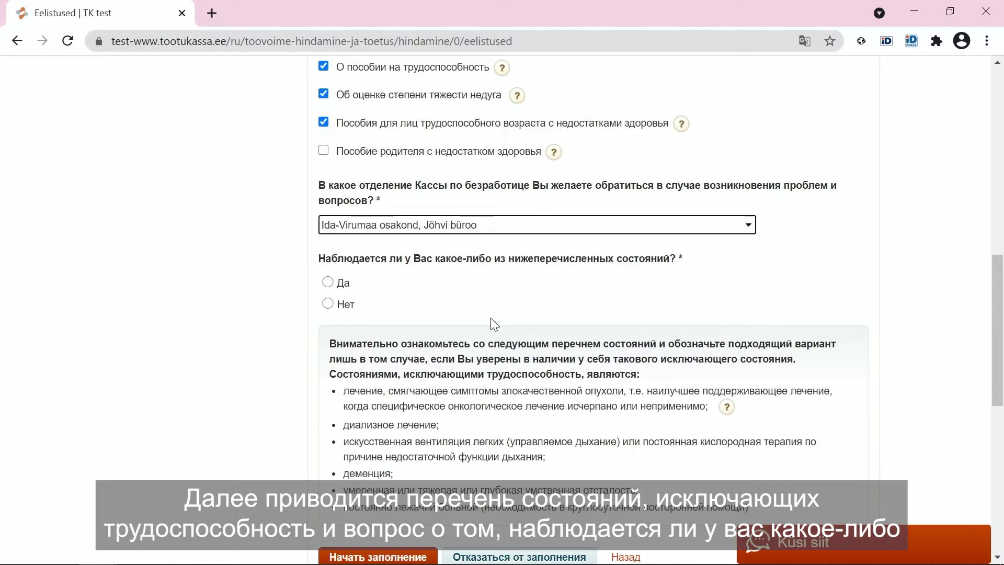
scroll(418, 325, down, 1)
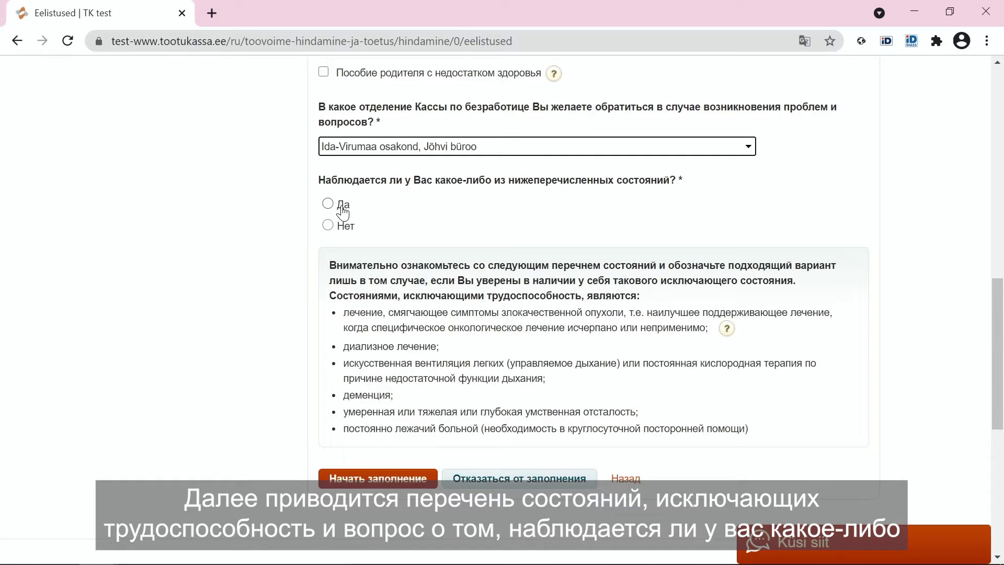
- Answer Да to the excluding conditions, choose 'В полном объеме', and start filling in the form
click(342, 208)
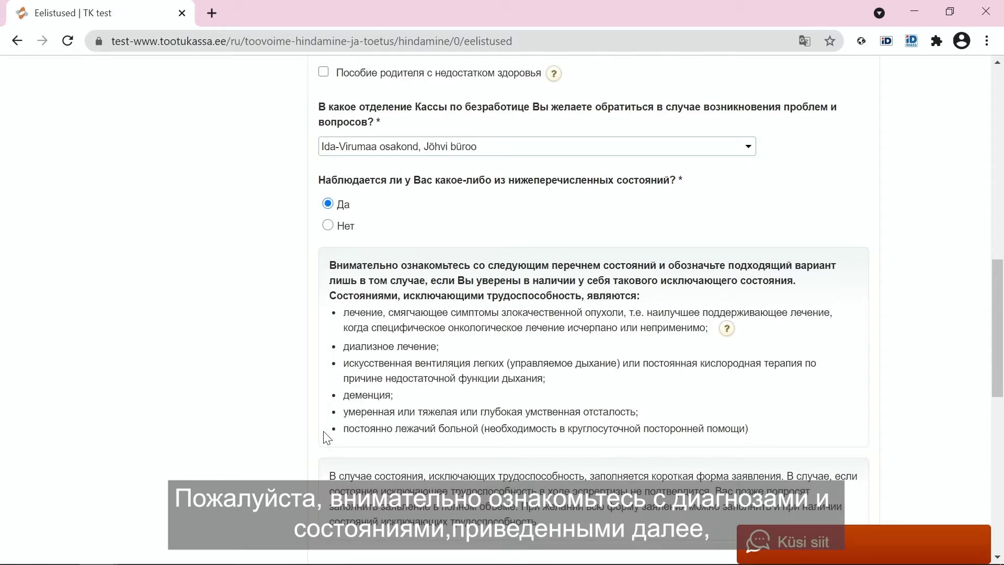
scroll(323, 433, down, 2)
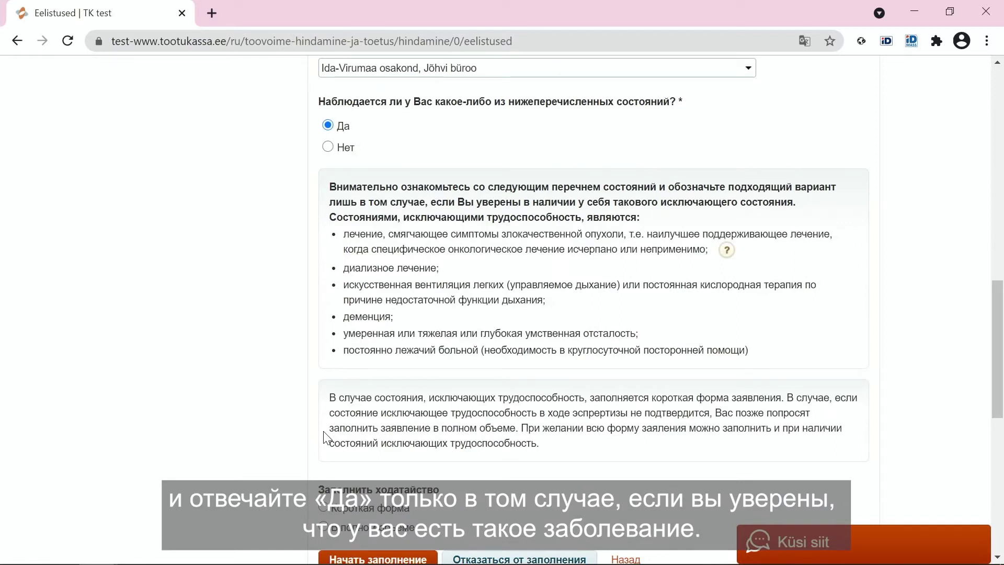
scroll(323, 437, down, 2)
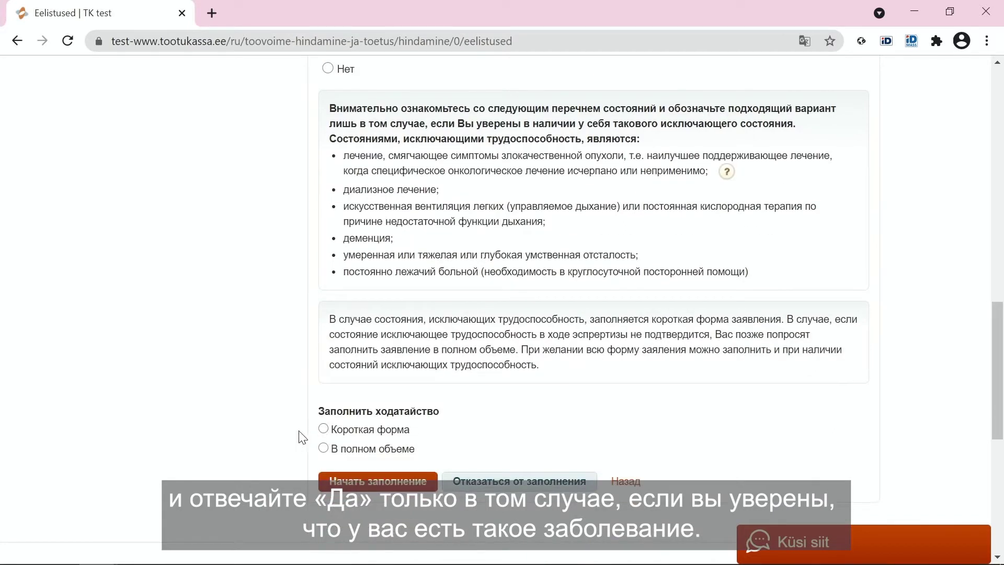
click(324, 449)
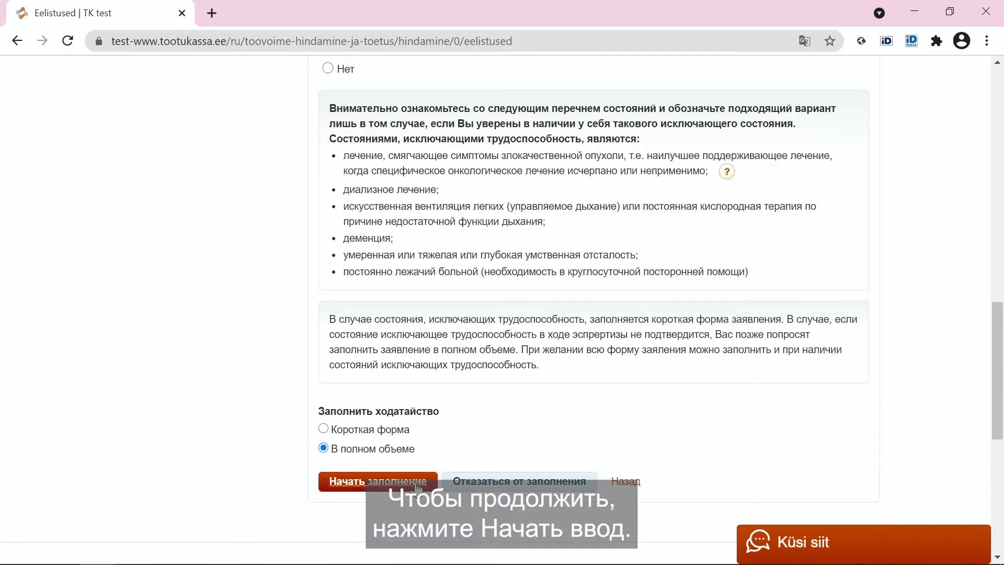
click(417, 484)
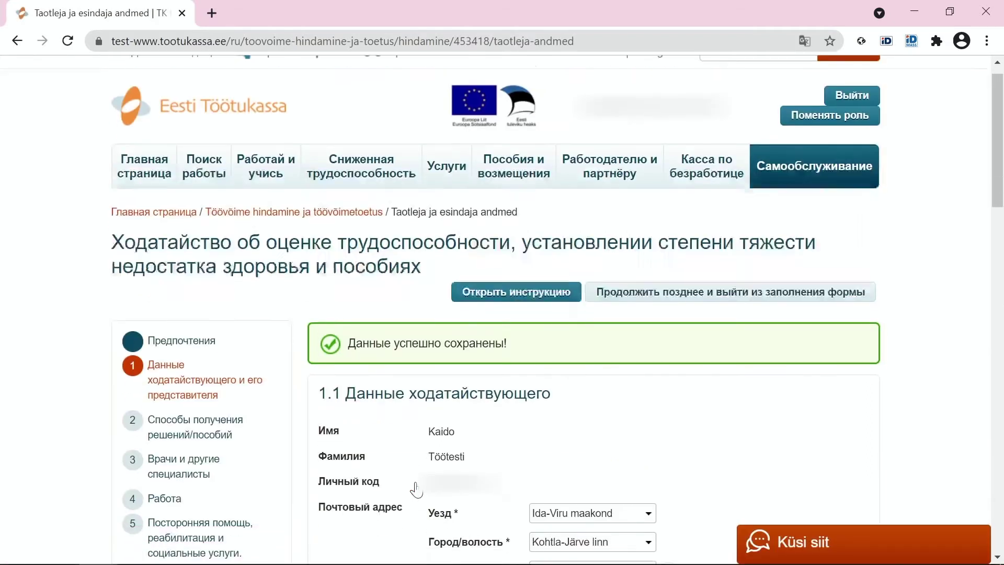
scroll(417, 489, down, 1)
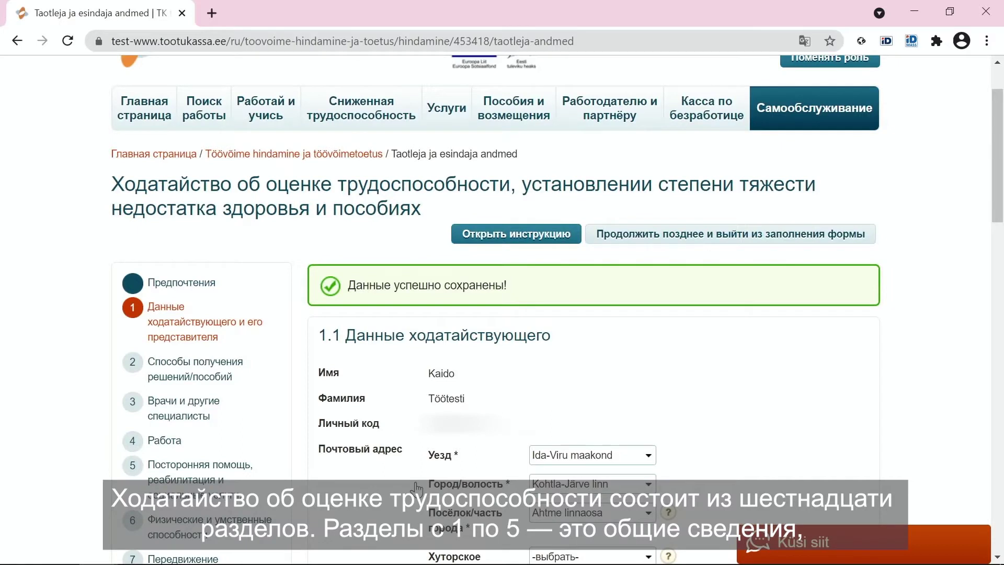
scroll(417, 489, down, 4)
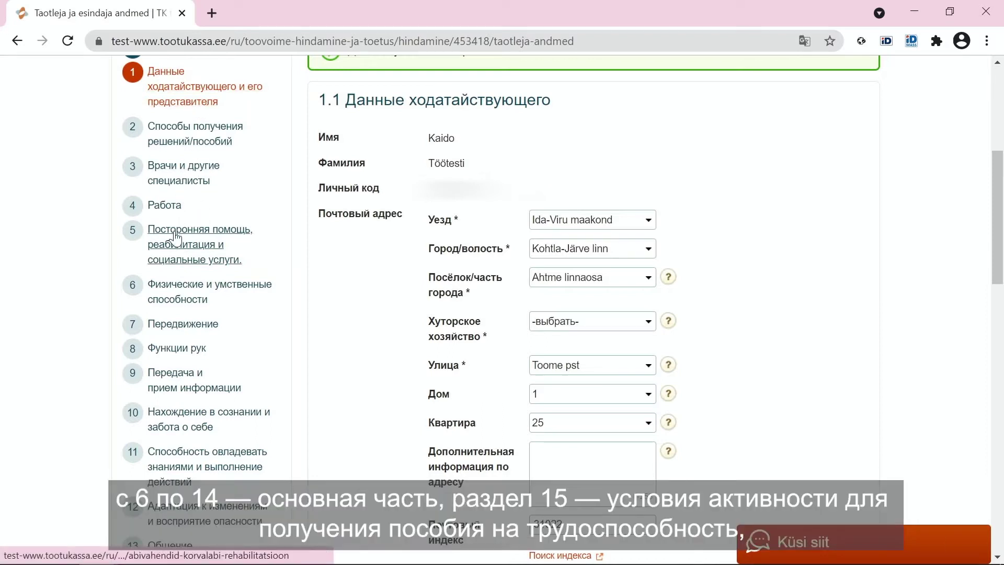
scroll(177, 238, down, 1)
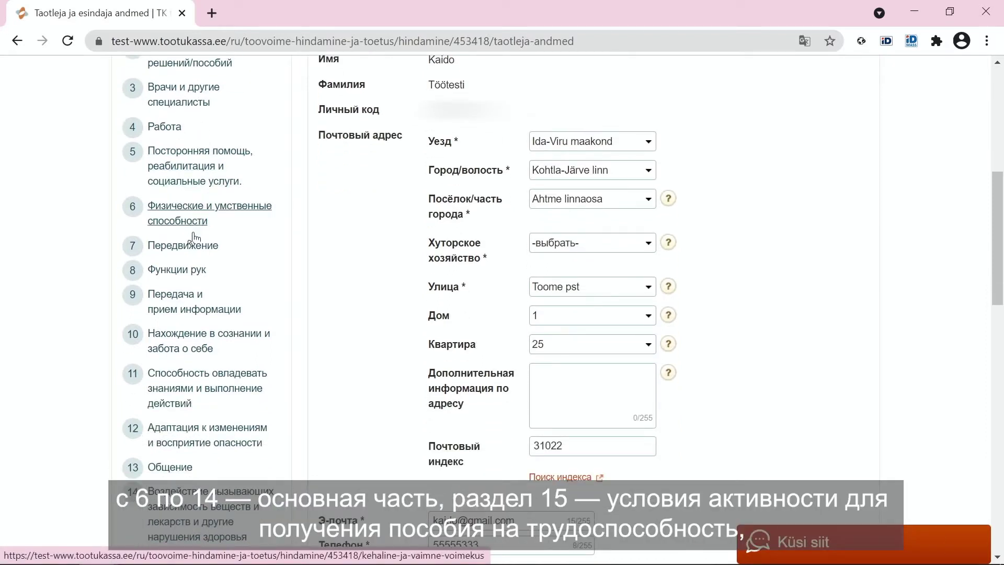
scroll(183, 393, down, 1)
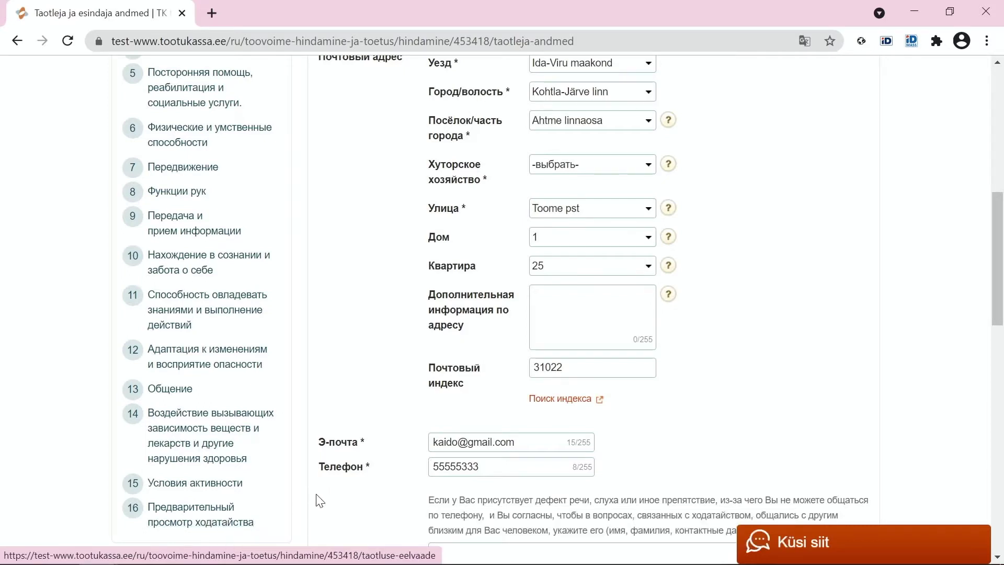
scroll(704, 395, up, 1)
scroll(704, 394, up, 1)
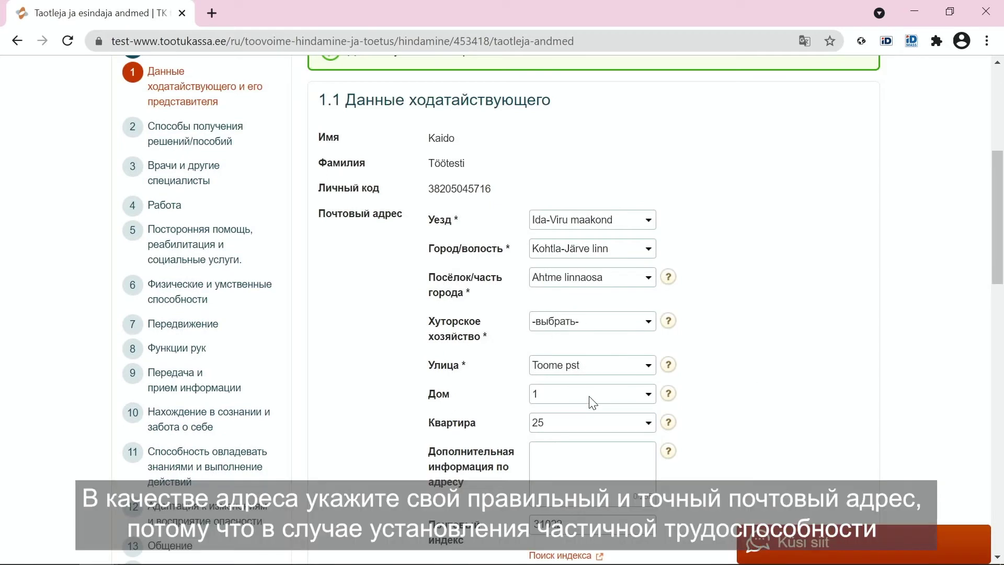
click(592, 399)
click(591, 324)
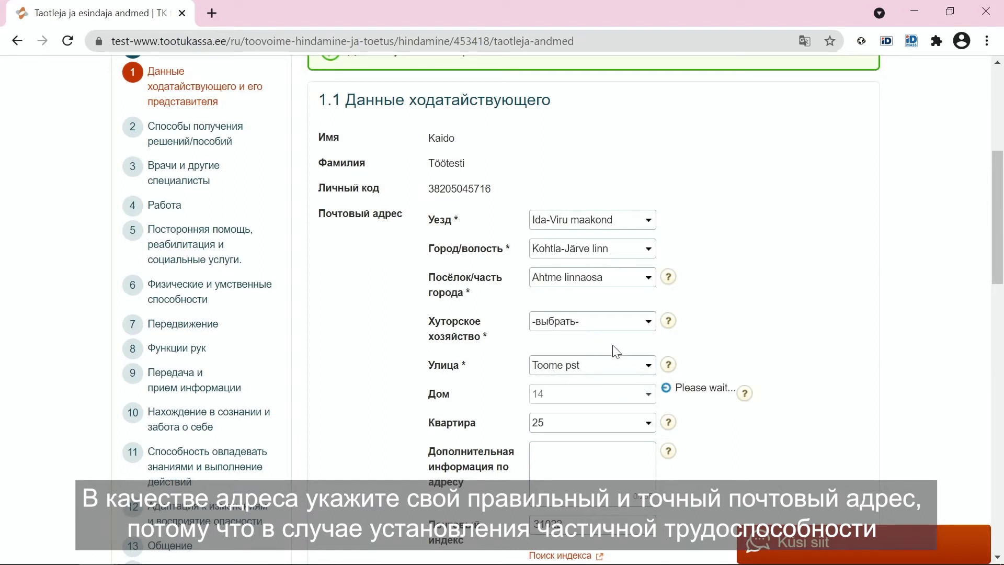
scroll(694, 368, down, 1)
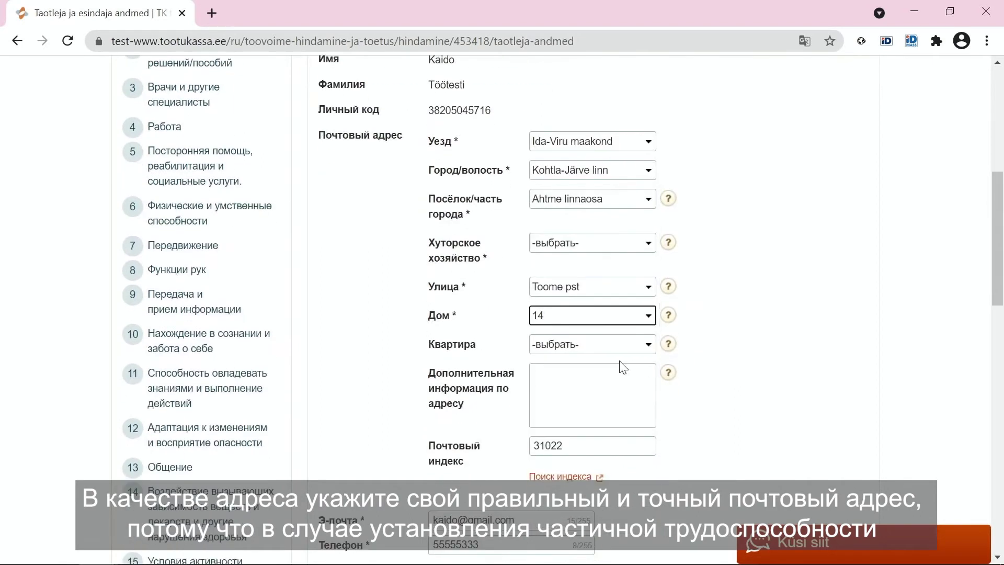
click(623, 345)
click(619, 323)
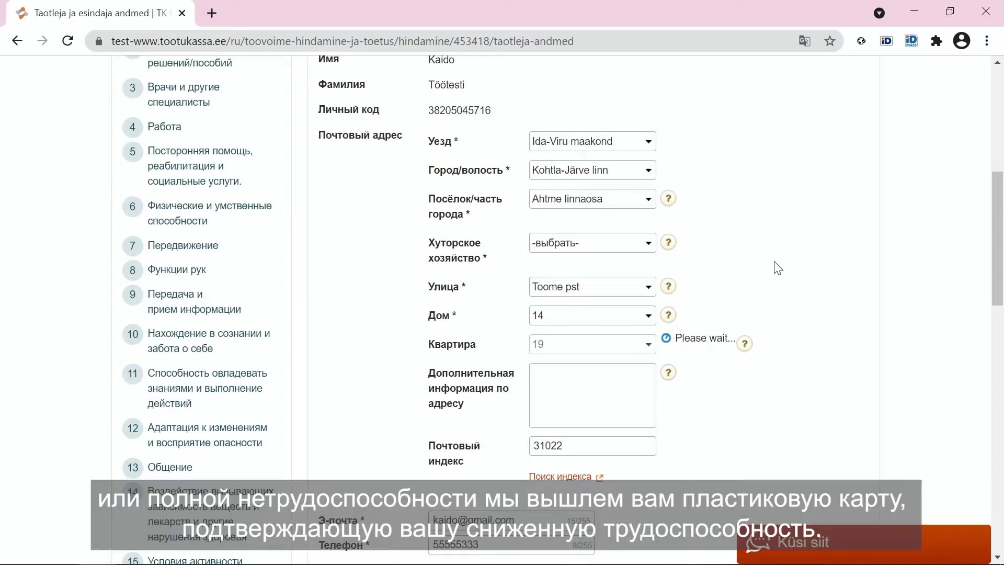
scroll(778, 268, down, 3)
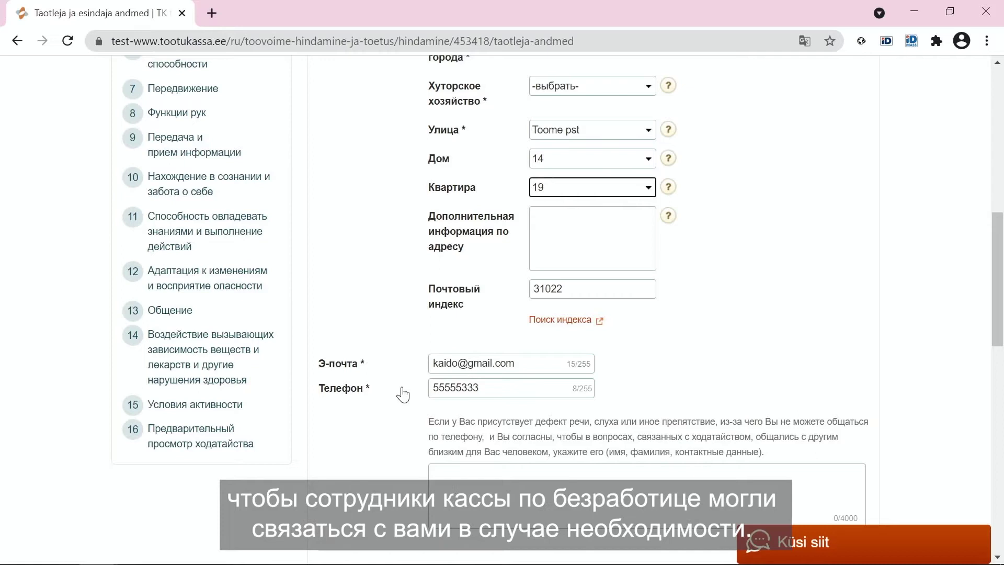
scroll(403, 393, down, 3)
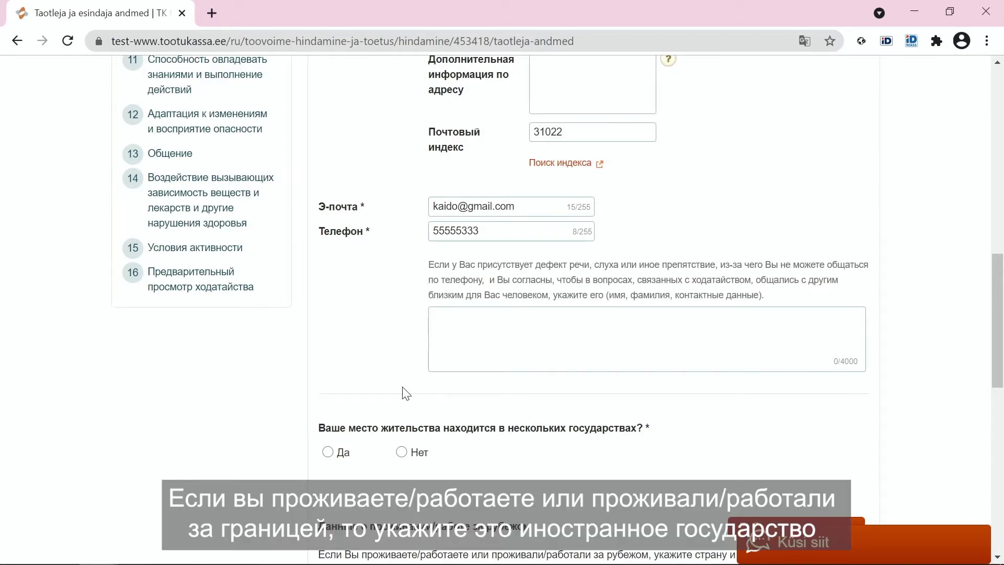
- Answer Нет to living in several countries, add no foreign country, and save the applicant data
scroll(406, 394, down, 2)
click(401, 294)
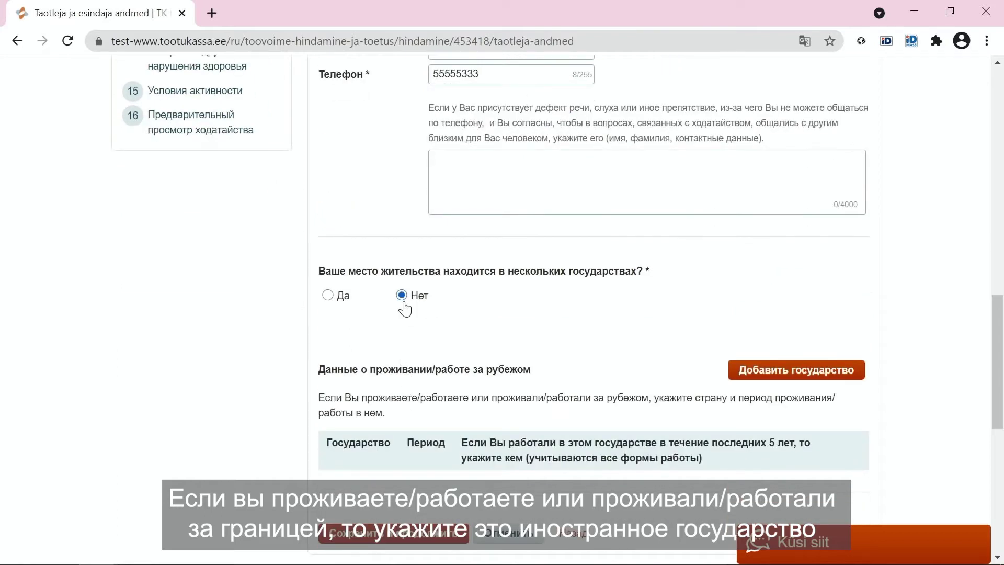
scroll(651, 244, down, 1)
click(794, 291)
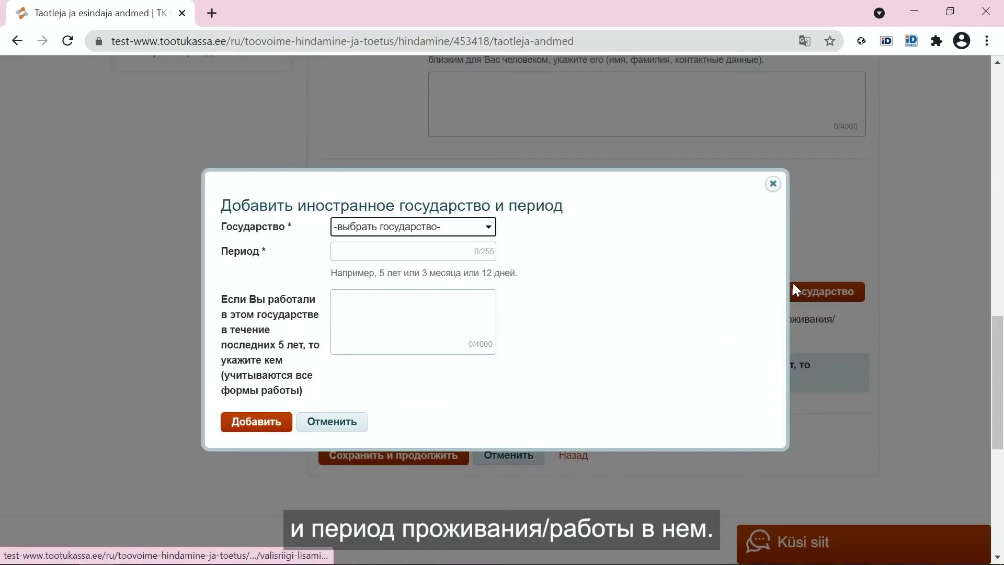
click(469, 229)
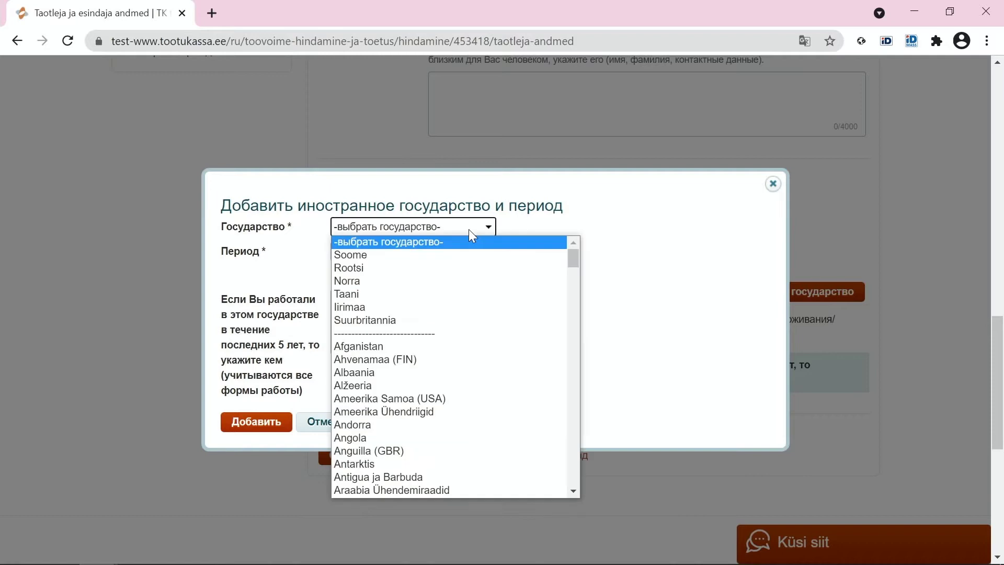
click(468, 229)
click(772, 185)
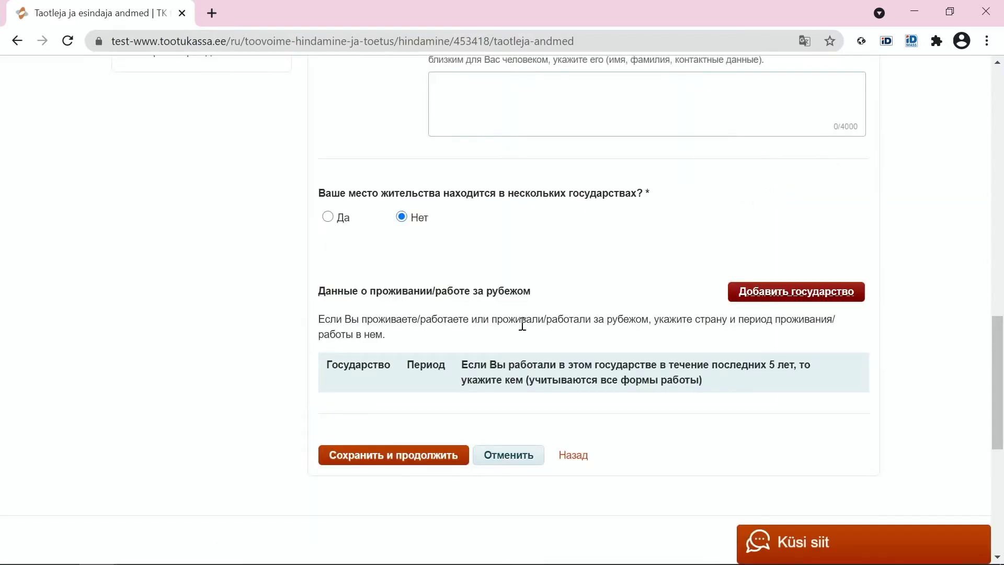
click(415, 458)
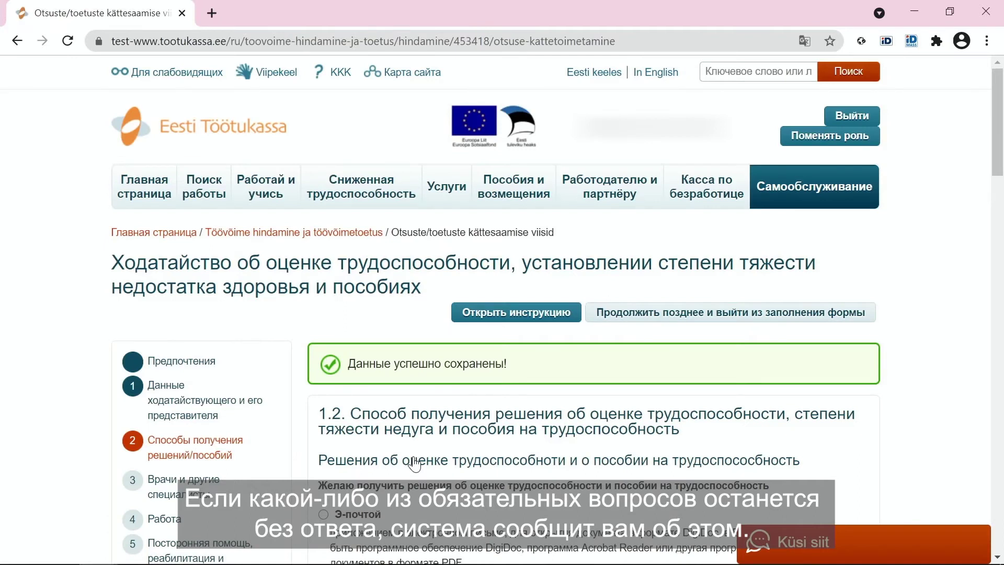
- Scroll through section 1.2 down to the benefit payment method options
scroll(414, 463, down, 1)
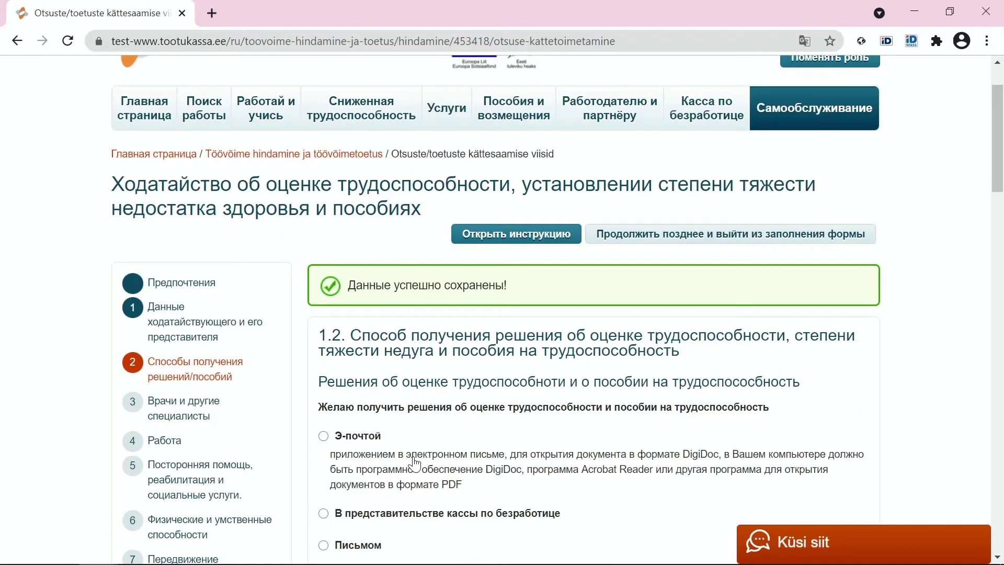
scroll(414, 463, down, 1)
scroll(410, 460, down, 5)
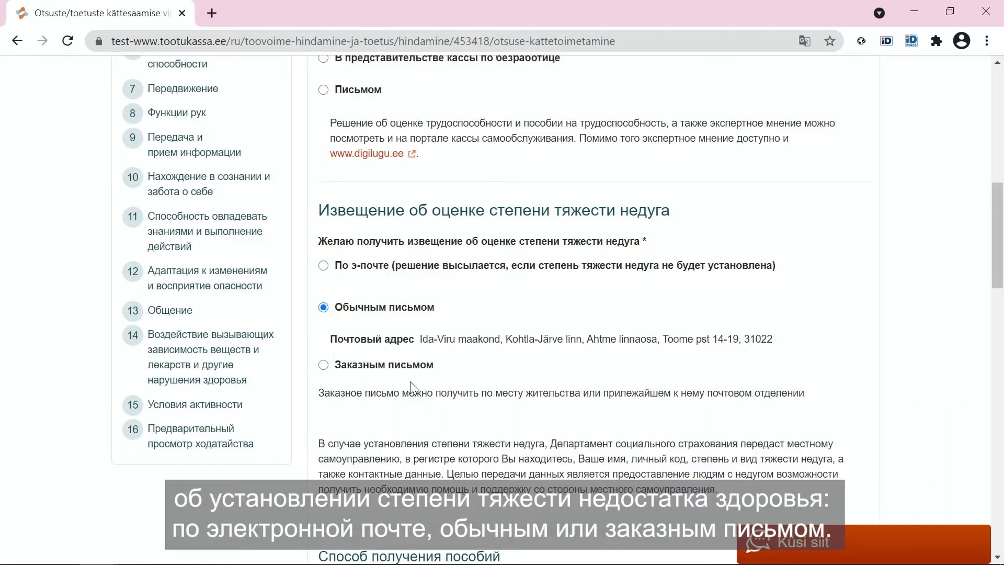
scroll(445, 384, down, 3)
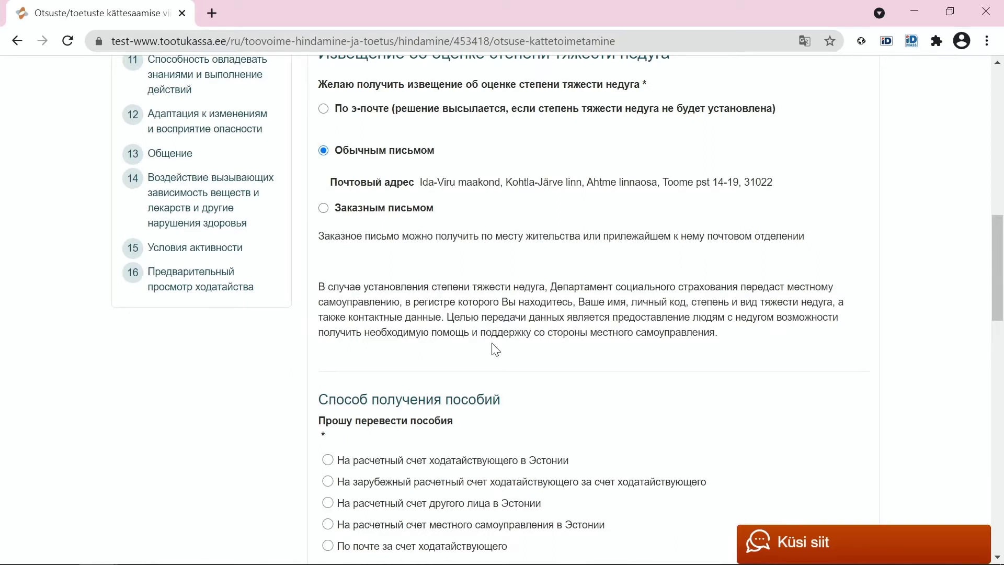
scroll(495, 350, down, 5)
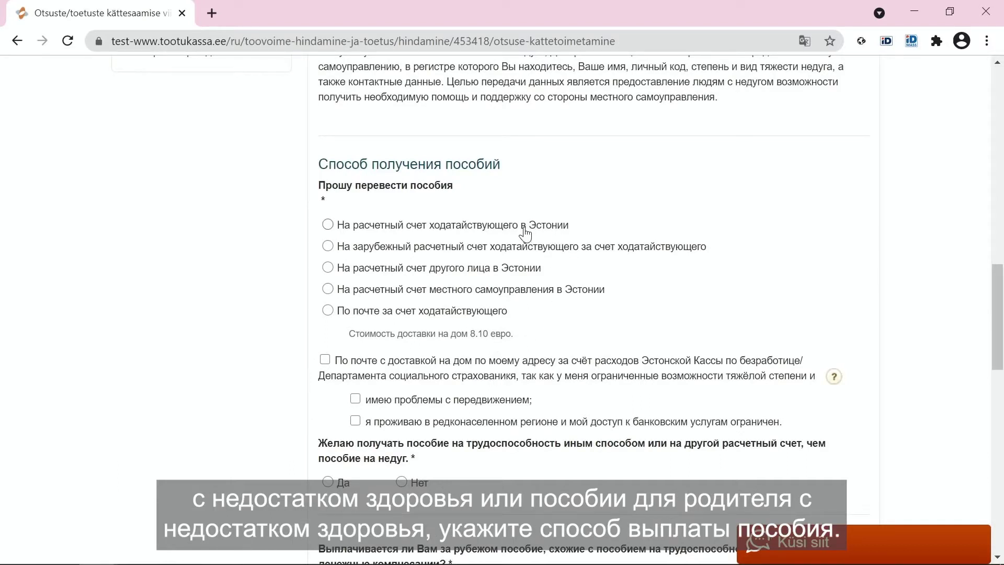
- Pay benefits to the applicant's saved Estonian bank account and answer Нет to a separate payment method
click(491, 226)
scroll(548, 228, down, 2)
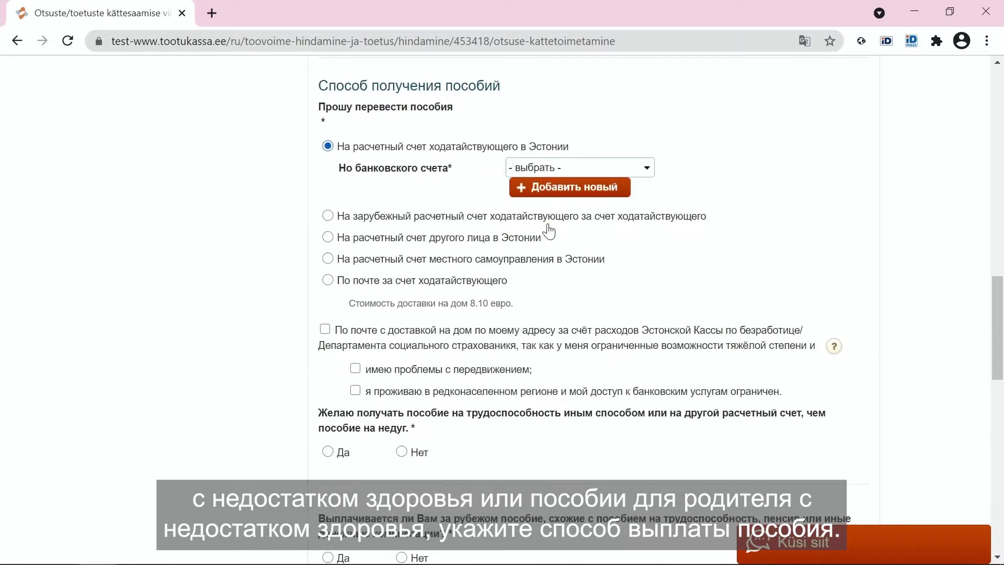
click(639, 166)
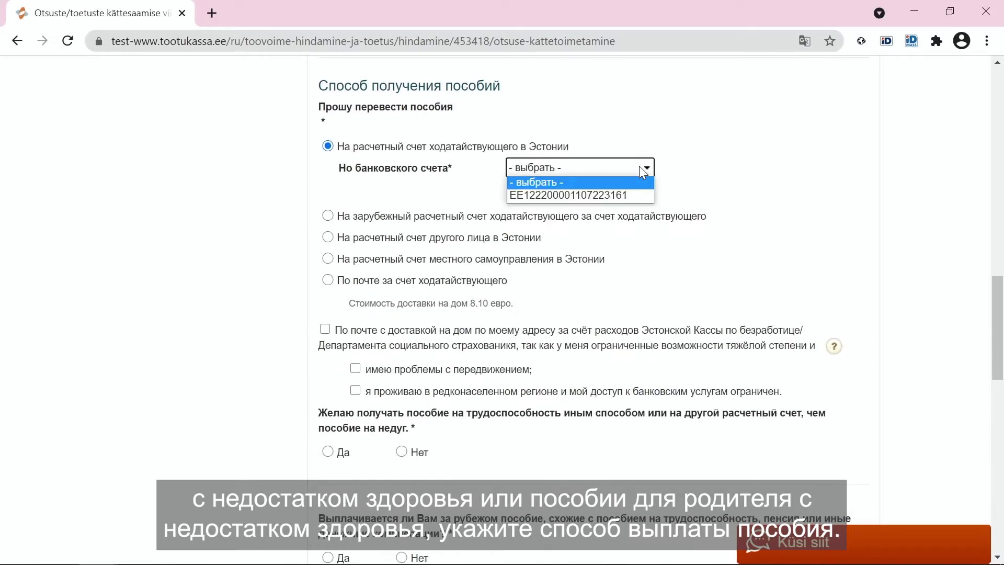
click(622, 195)
click(401, 452)
scroll(461, 453, down, 2)
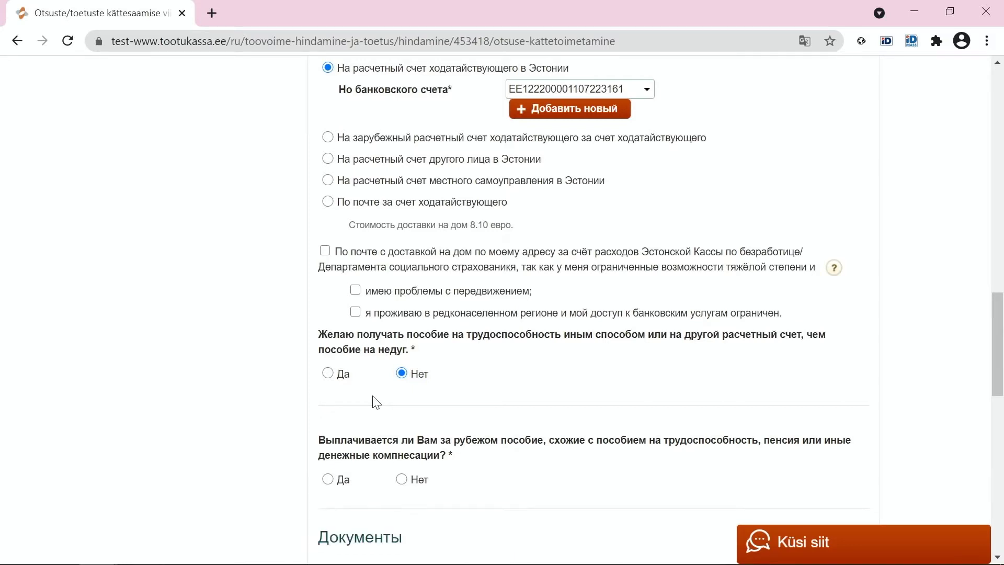
- Answer Нет to receiving benefits abroad, attach no documents, and save section 1.2
click(327, 479)
scroll(639, 321, down, 4)
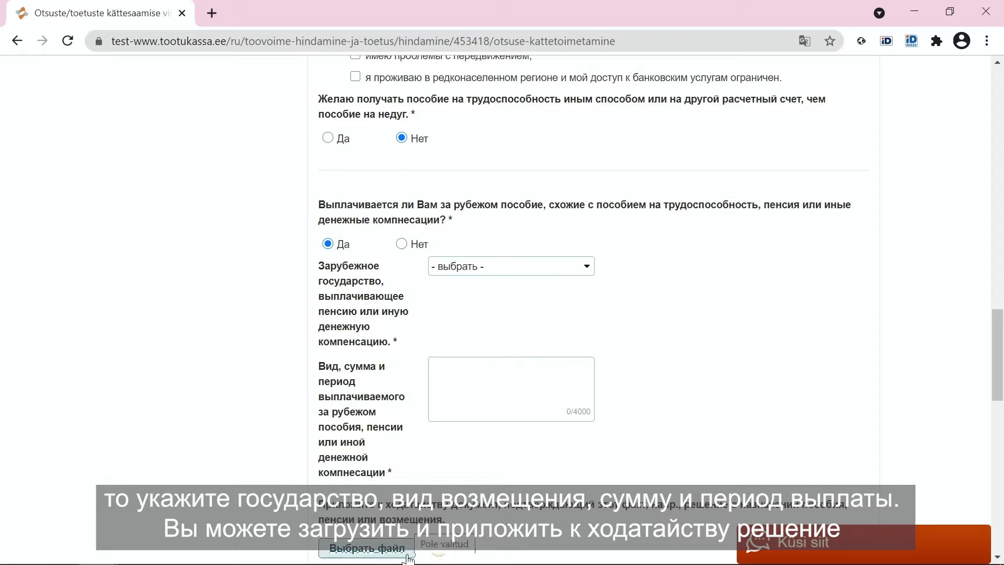
click(401, 244)
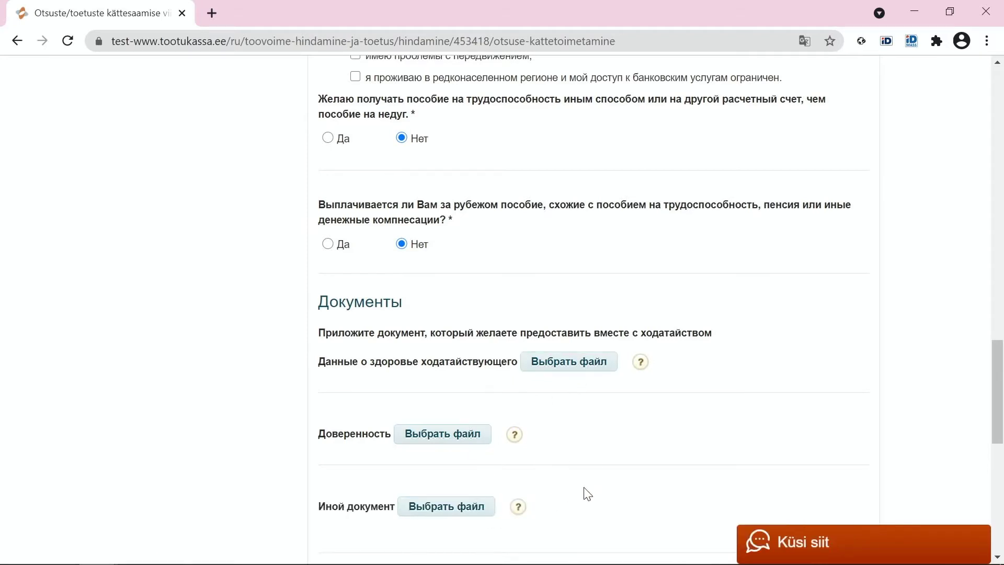
scroll(588, 494, down, 3)
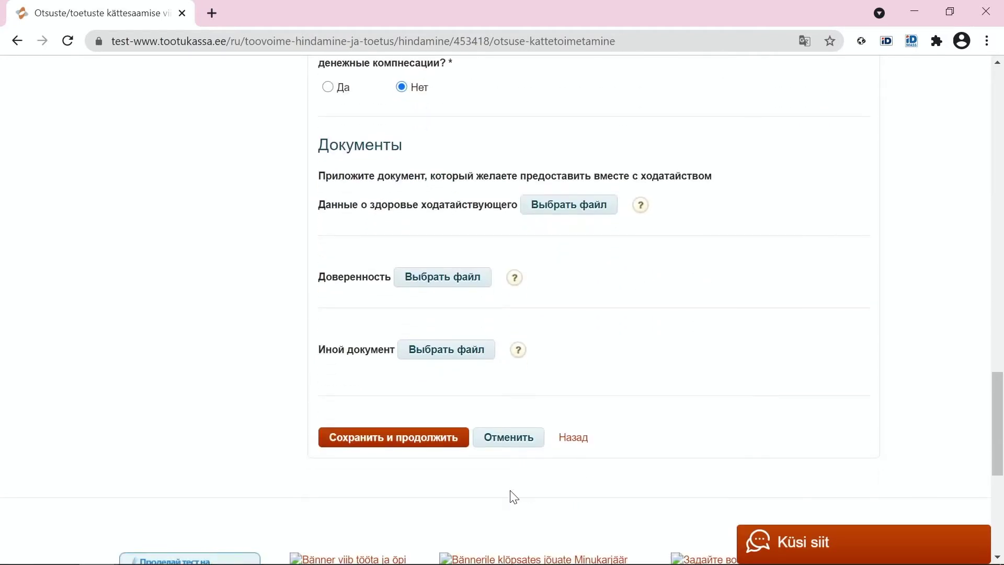
click(443, 450)
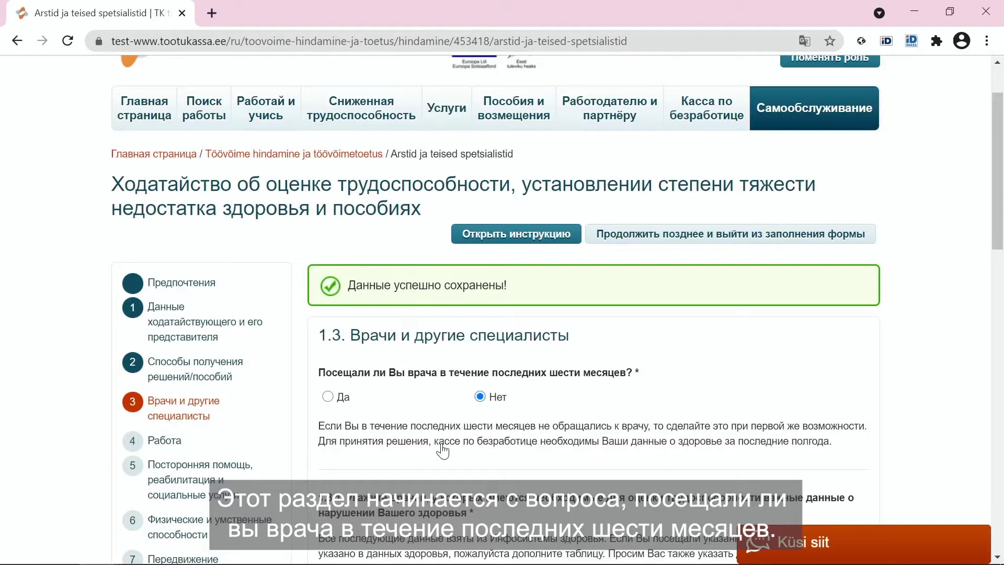
- Answer Да to the recent doctor-visit question and scroll down to the doctors table
scroll(442, 449, down, 1)
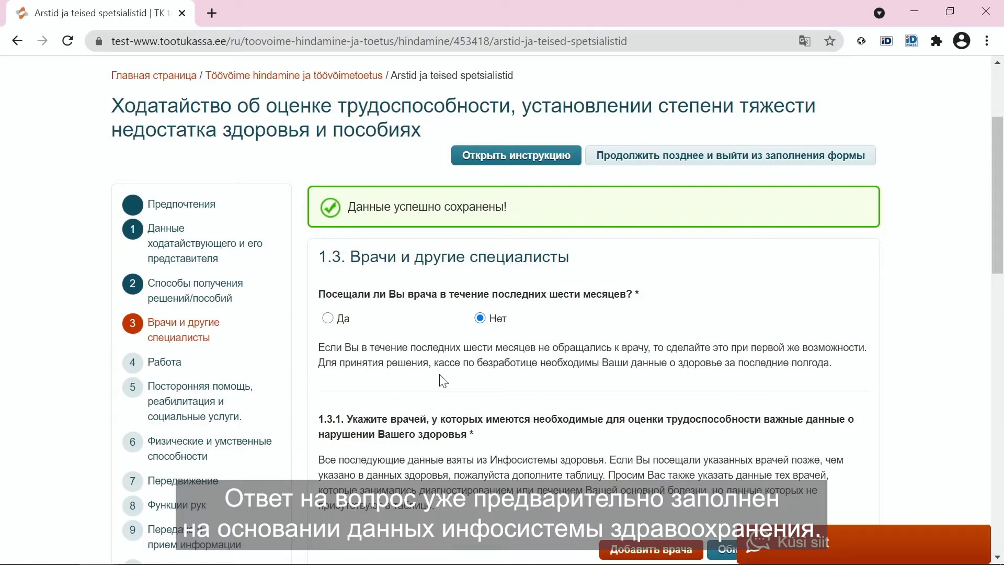
click(328, 319)
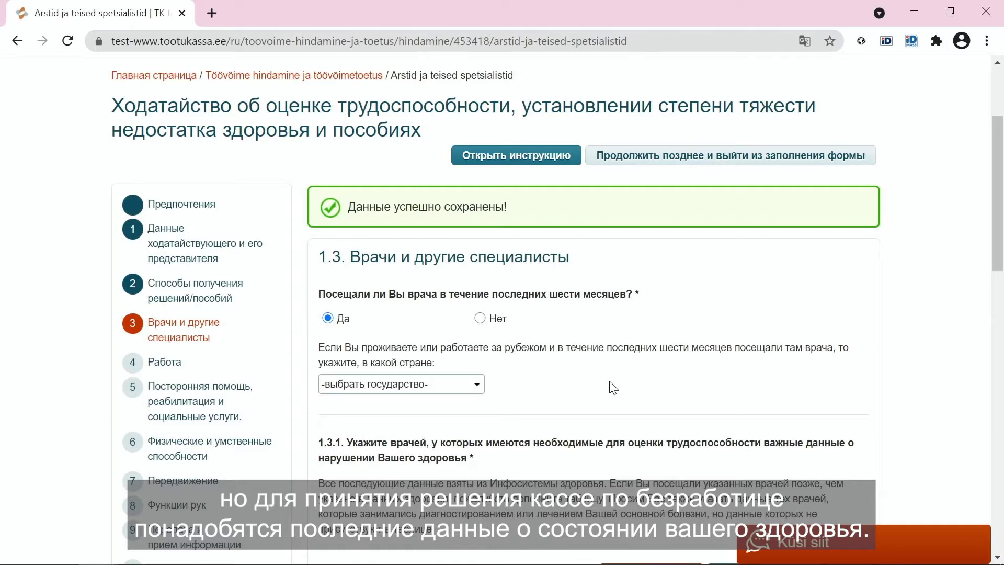
scroll(613, 387, down, 3)
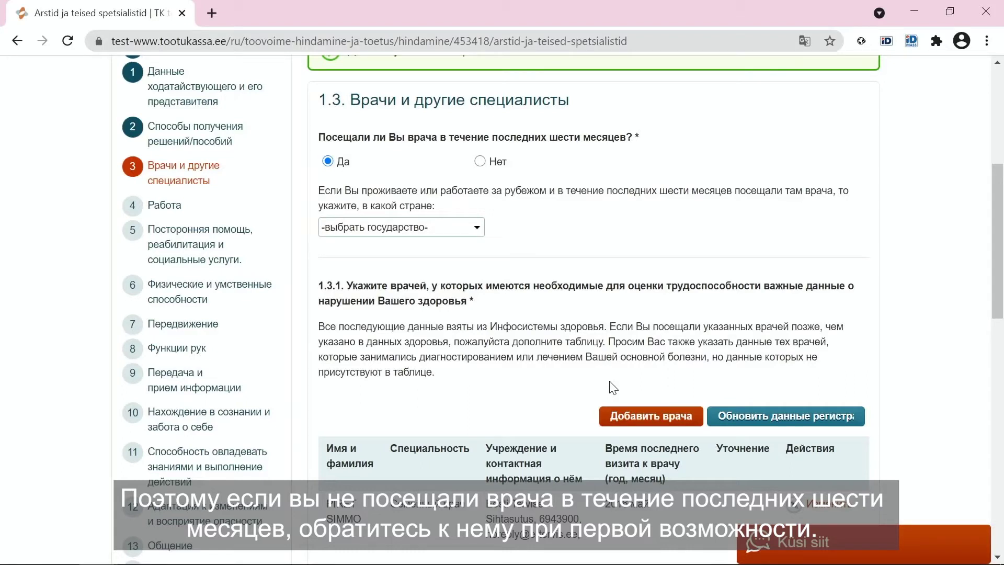
scroll(613, 388, down, 2)
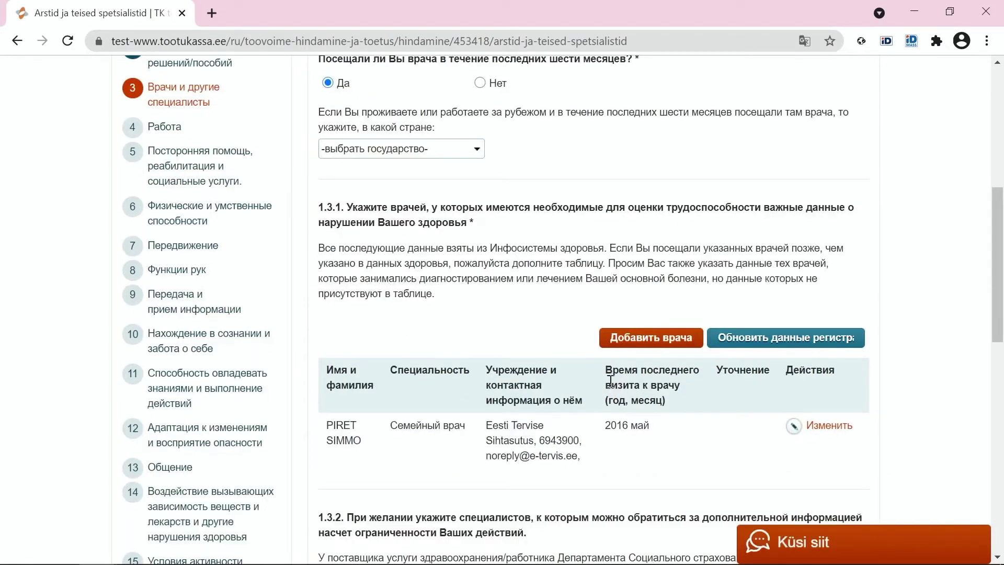
scroll(610, 381, down, 2)
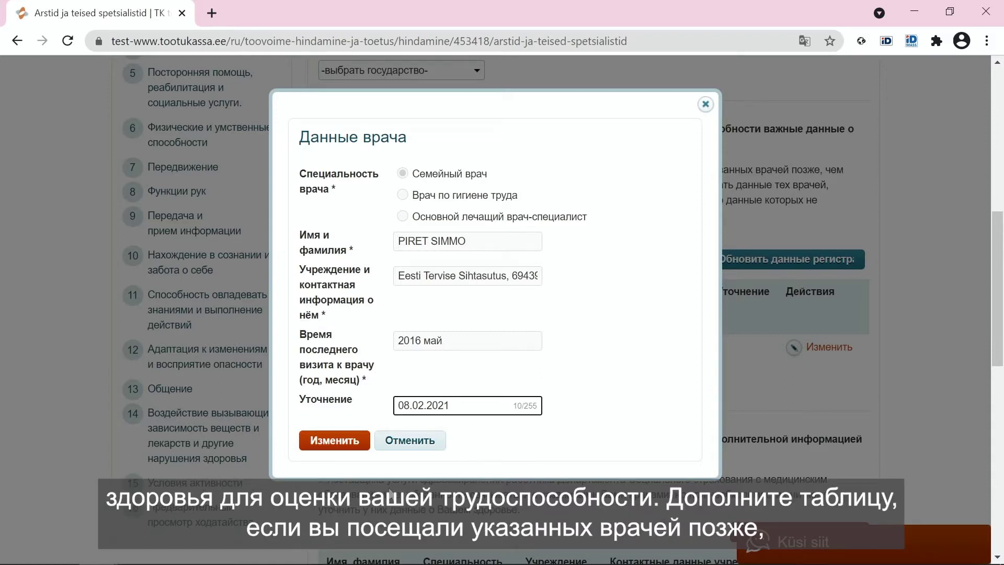
- Save the registry doctor's 08.02.2021 clarification and add a family doctor at ITK, last visited jaanuar 2021
click(355, 445)
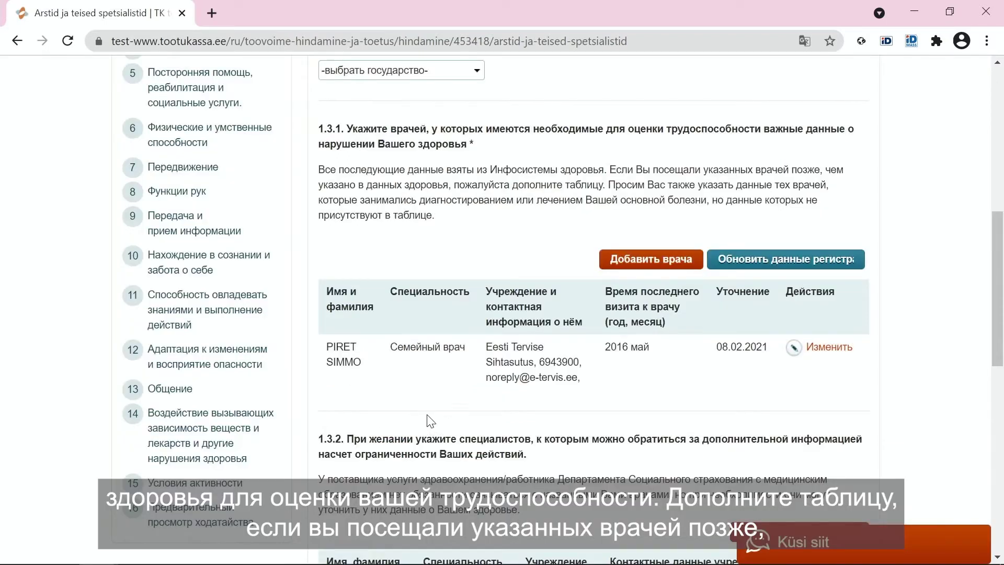
click(648, 268)
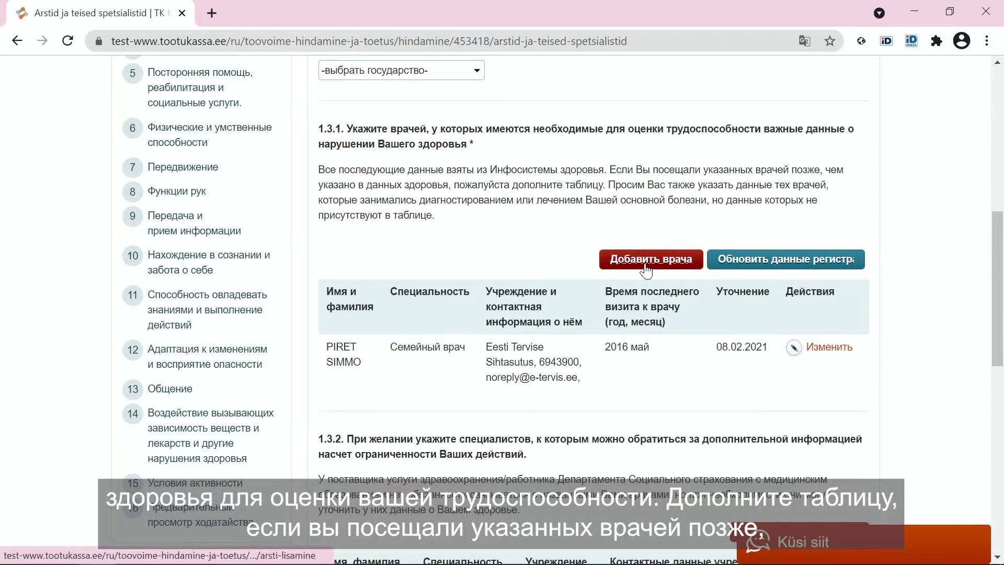
click(441, 180)
click(407, 246)
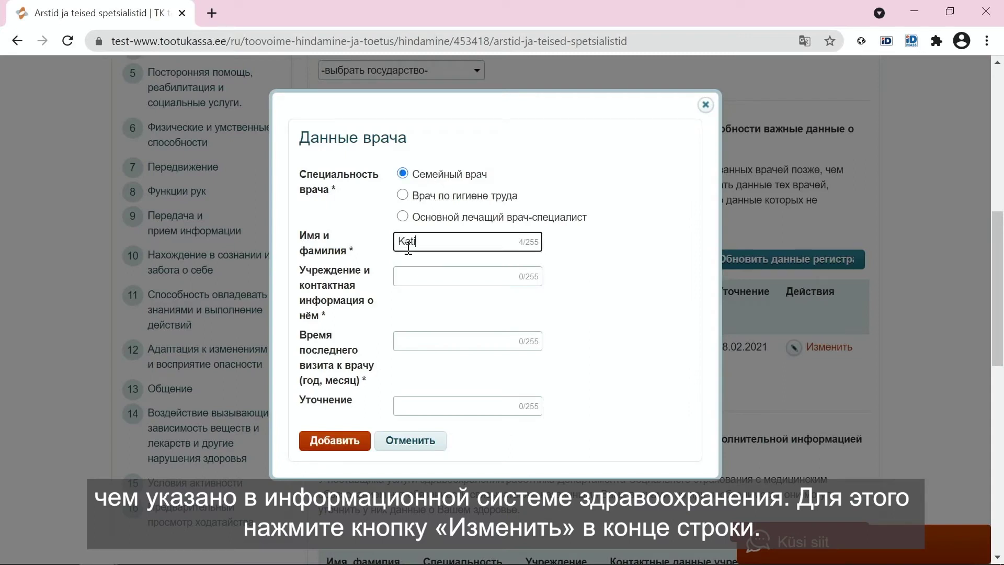
key(Tab)
text(ITK)
key(Tab)
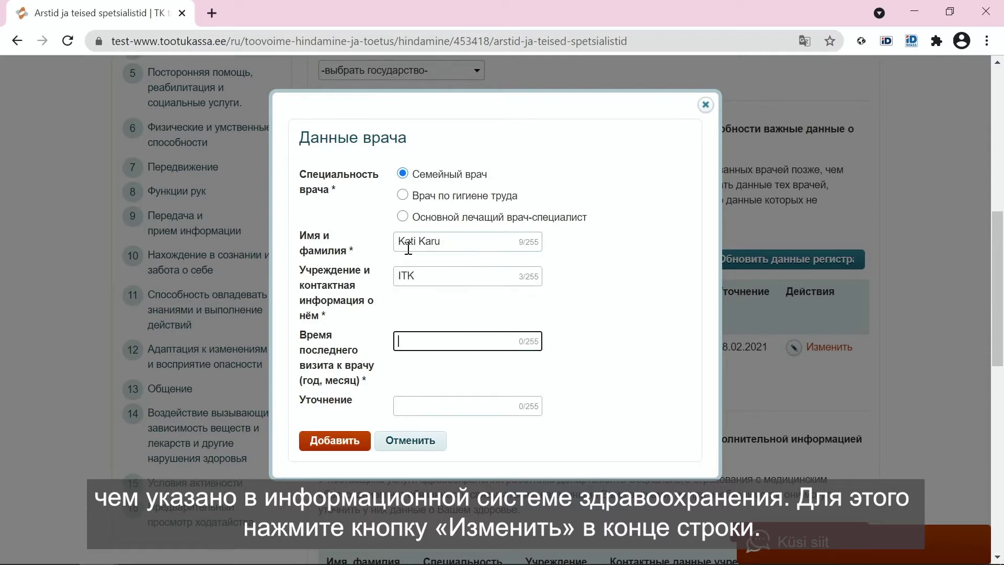
text(jaanuar 20)
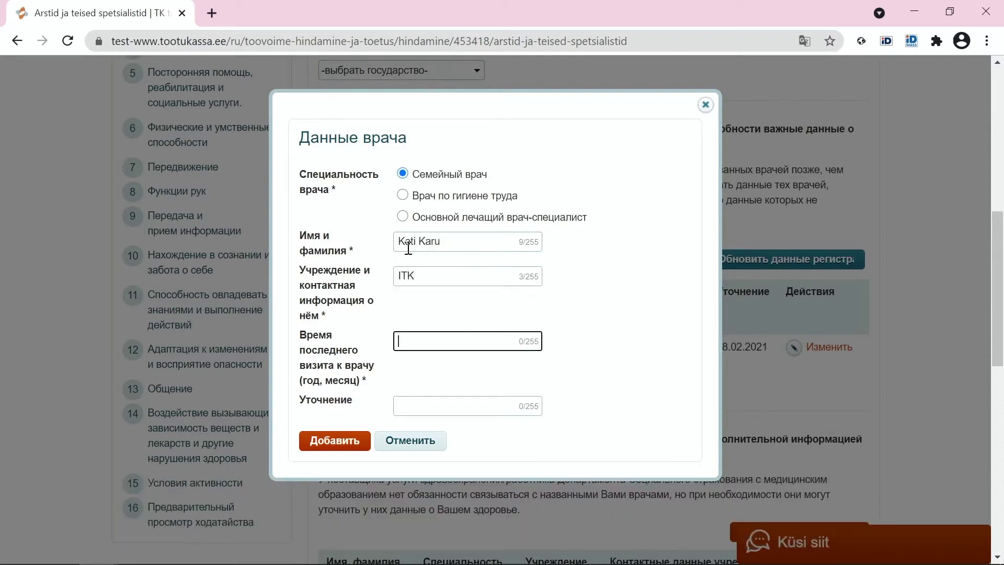
text(21)
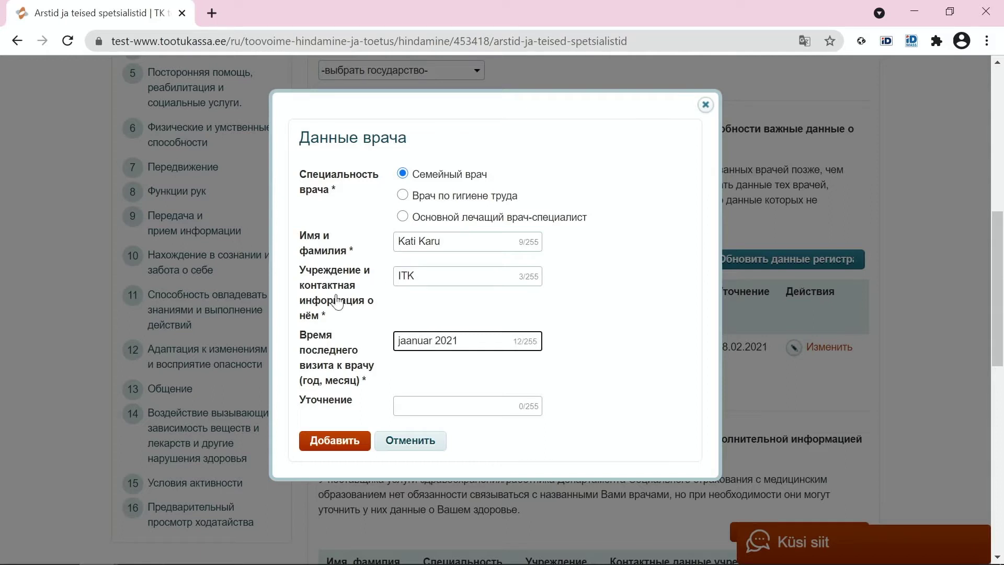
click(334, 441)
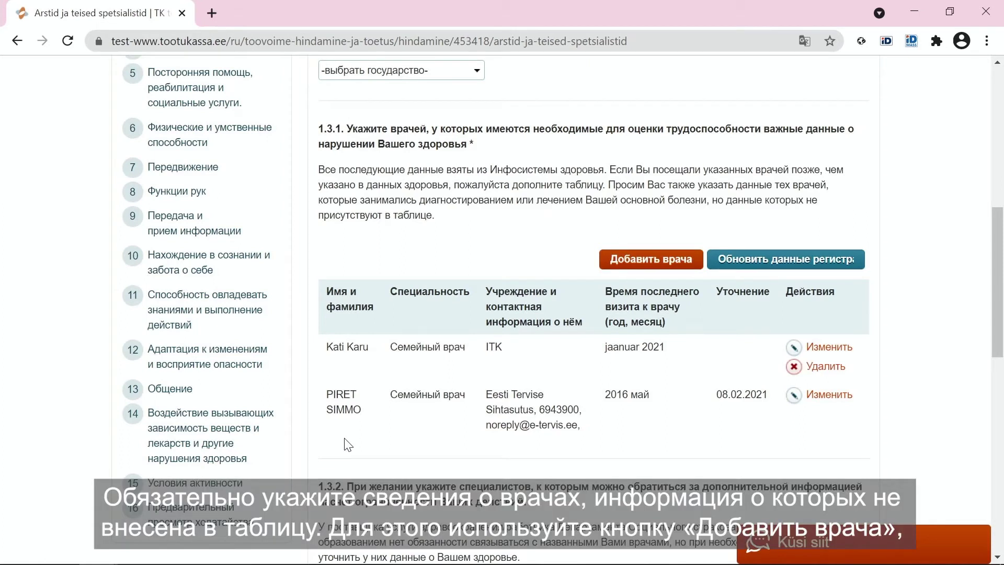
scroll(346, 445, down, 1)
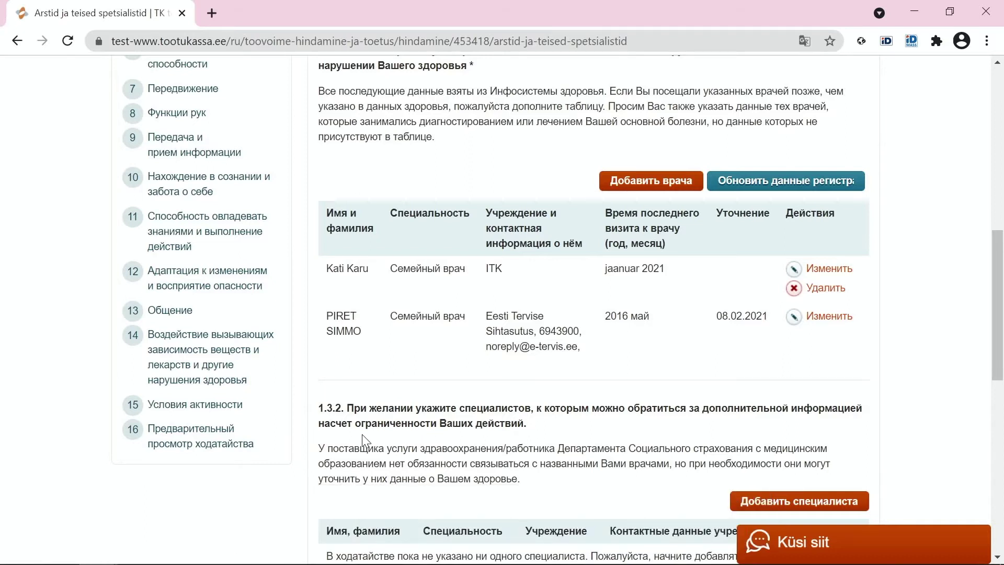
scroll(362, 435, down, 3)
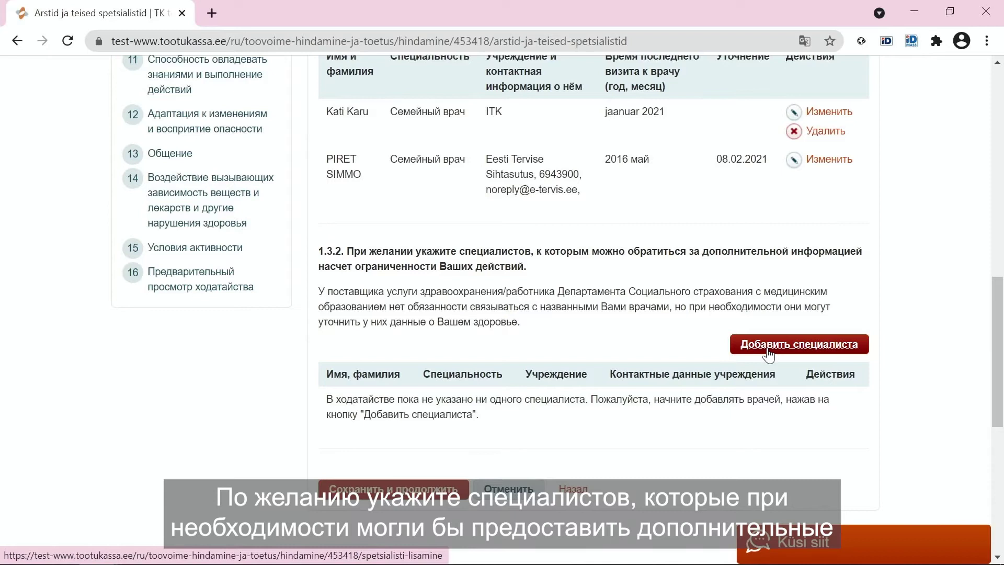
- Add a Социальный работник with their name, institution VMH and the institution's phone number
click(769, 355)
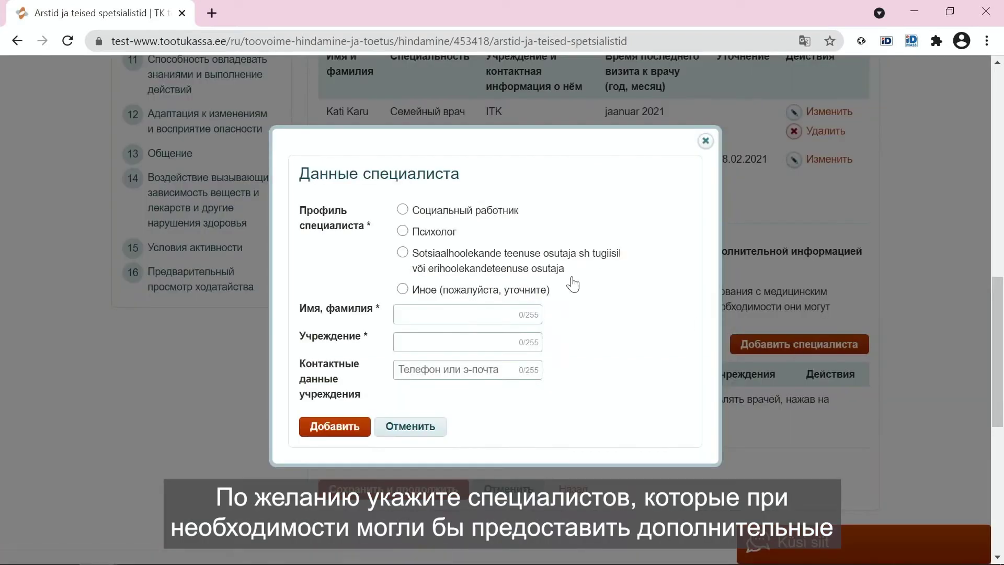
click(477, 217)
click(449, 312)
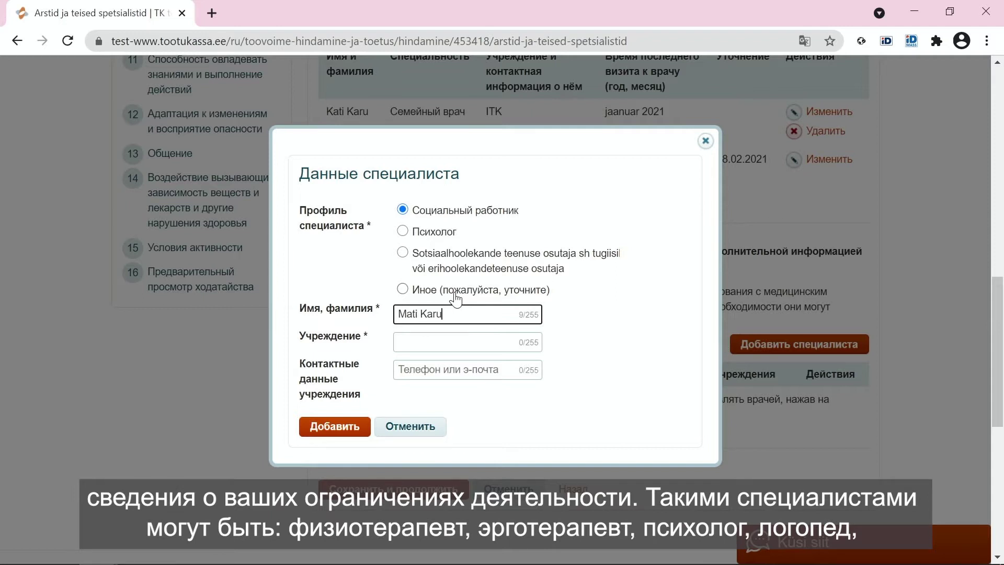
key(Tab)
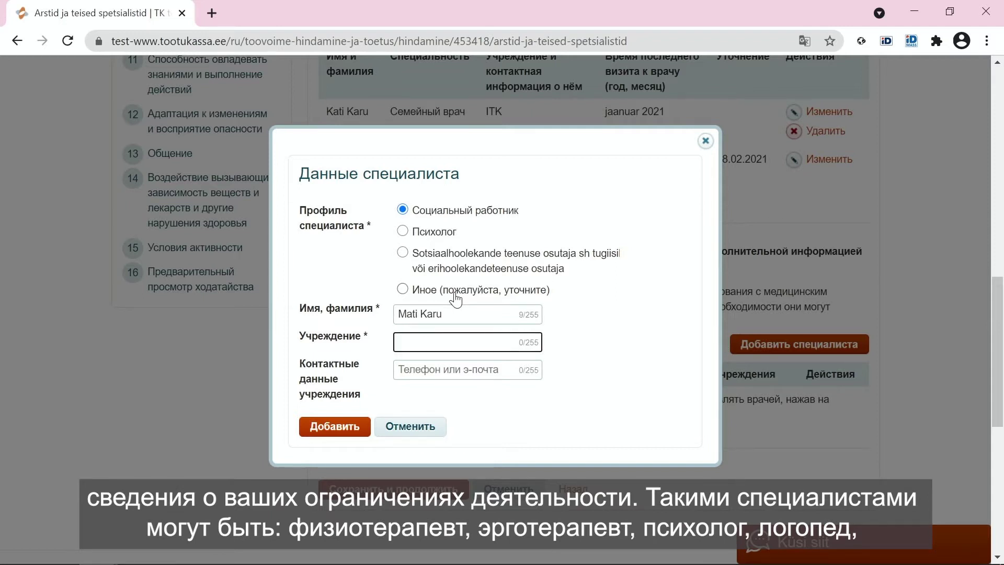
text(VMH)
click(472, 369)
text(3349212)
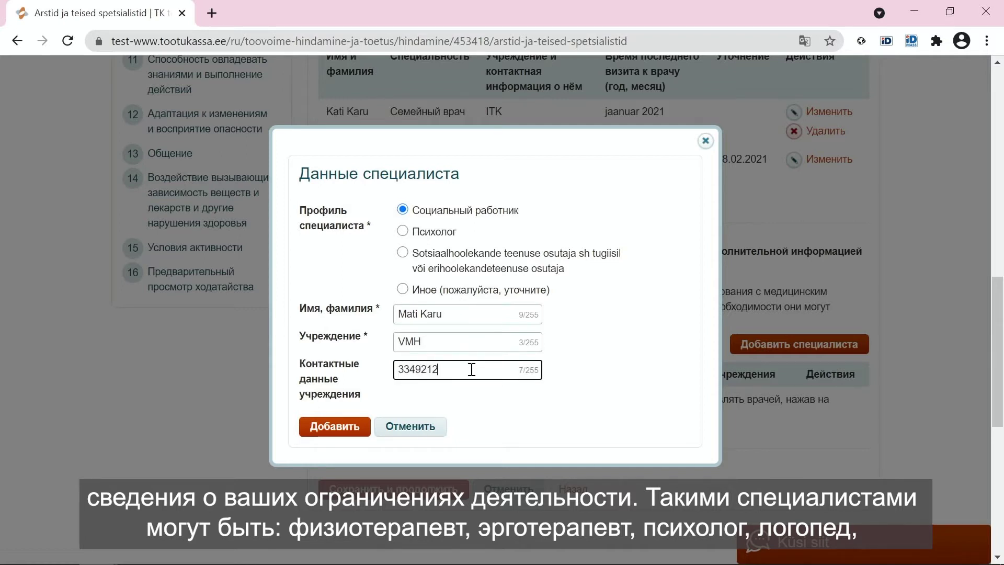
click(316, 435)
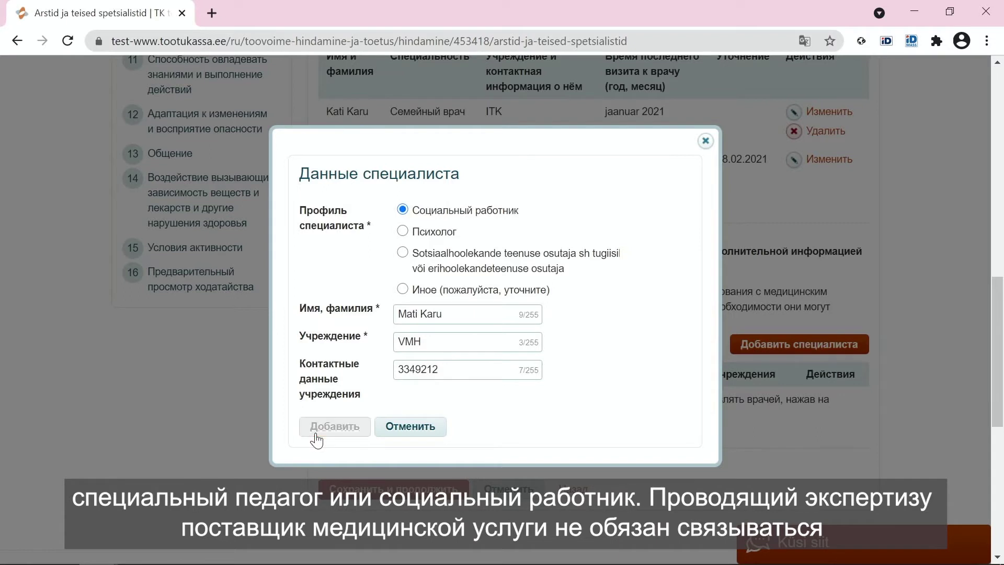
scroll(314, 439, down, 2)
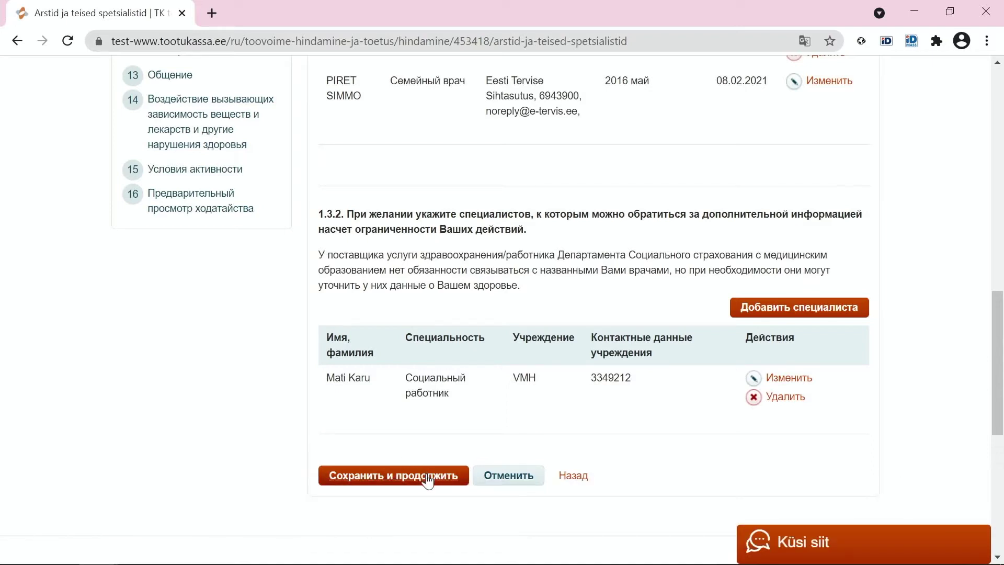
- Save the doctors section and continue to the Работа step
click(428, 478)
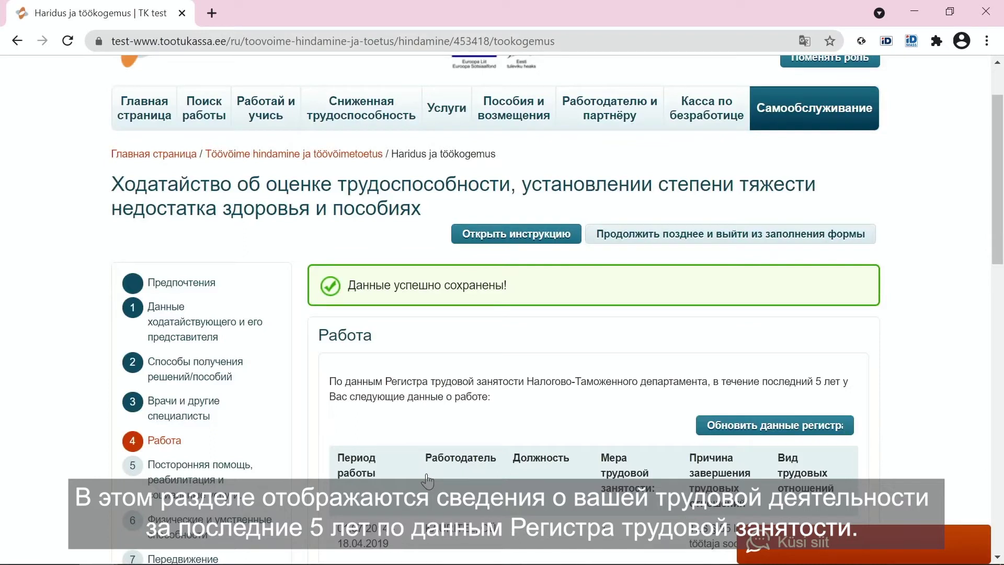
scroll(428, 480, down, 3)
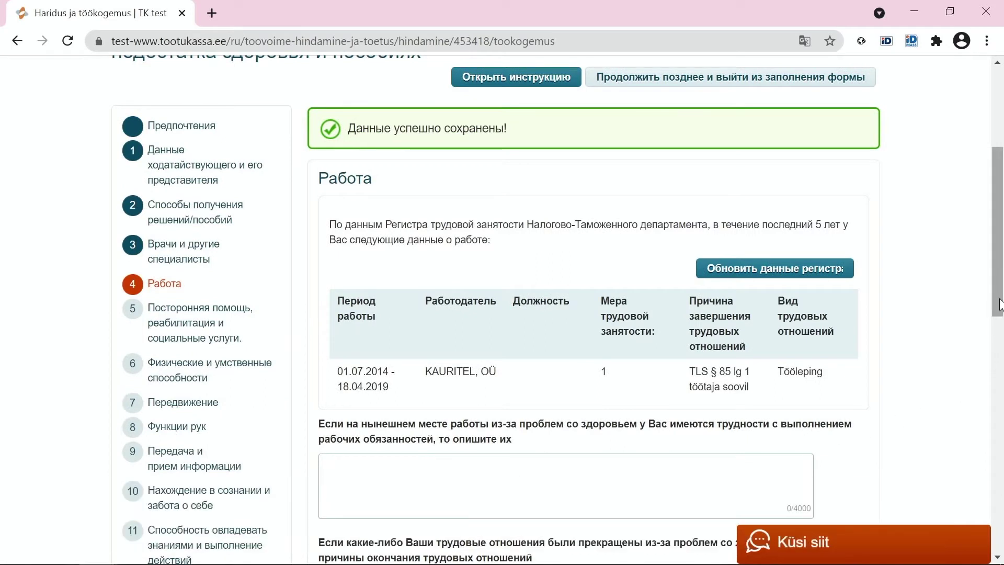
drag(999, 305, 999, 319)
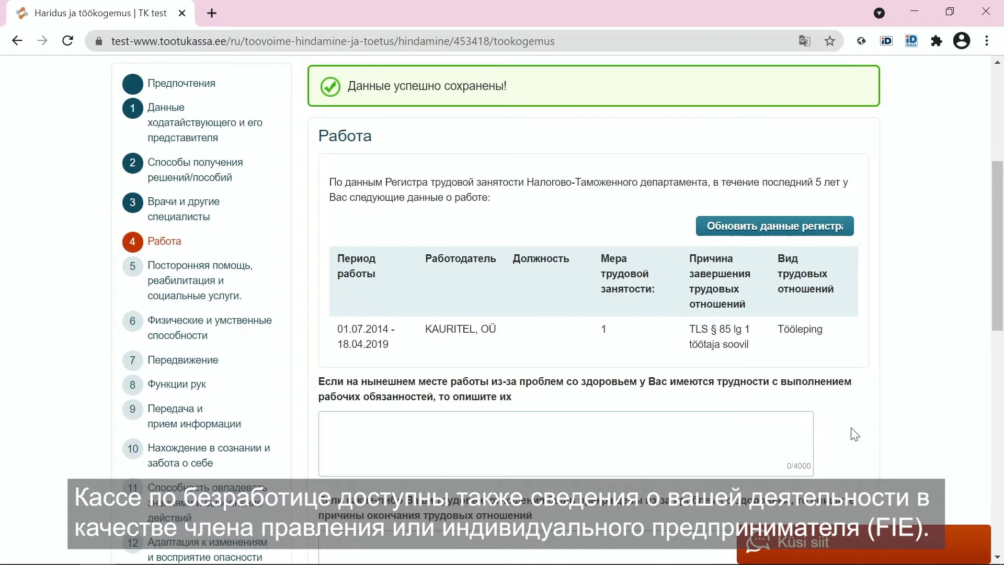
scroll(795, 450, down, 1)
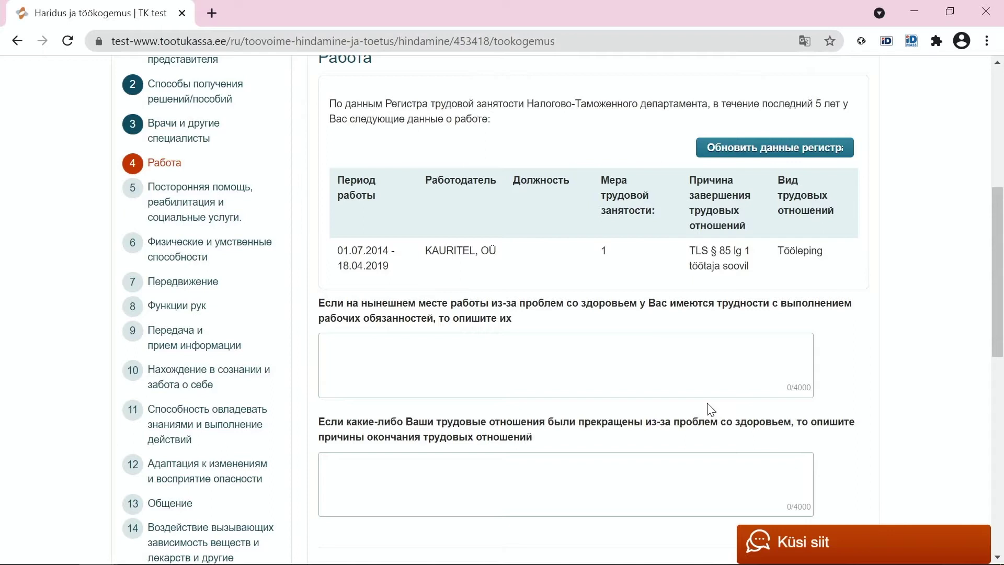
- Leave both health-related job questions blank and save the Work step
click(695, 385)
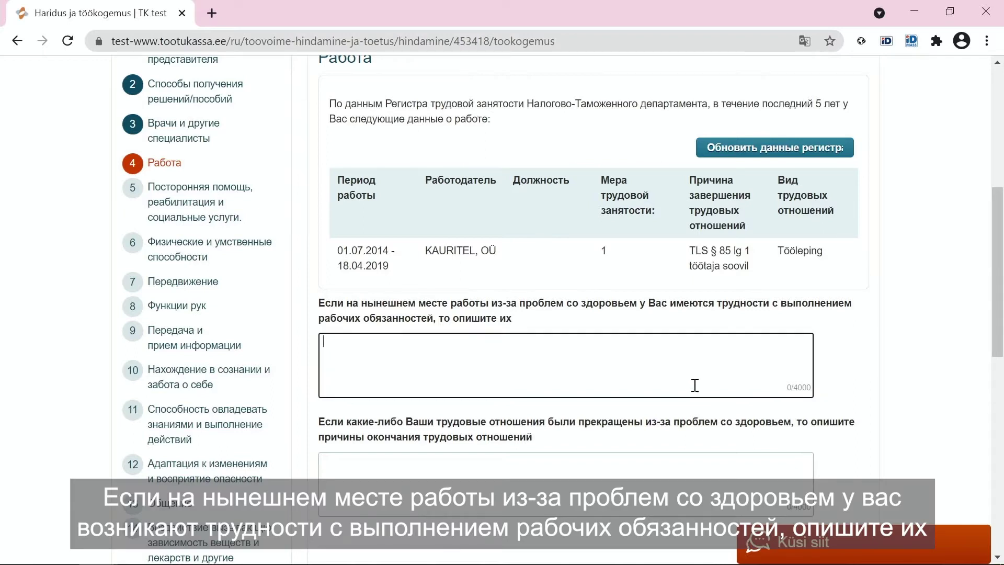
click(675, 467)
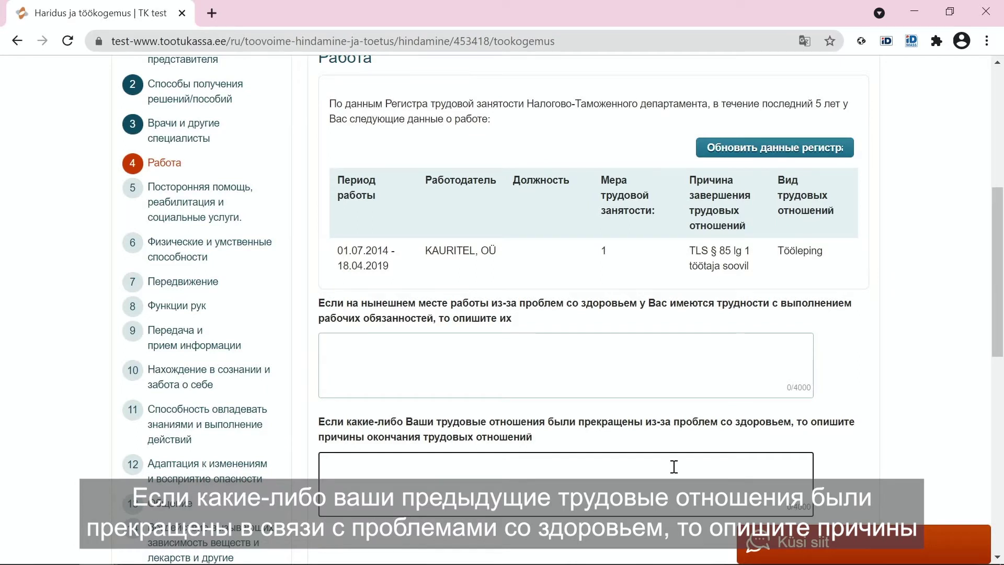
scroll(674, 467, down, 1)
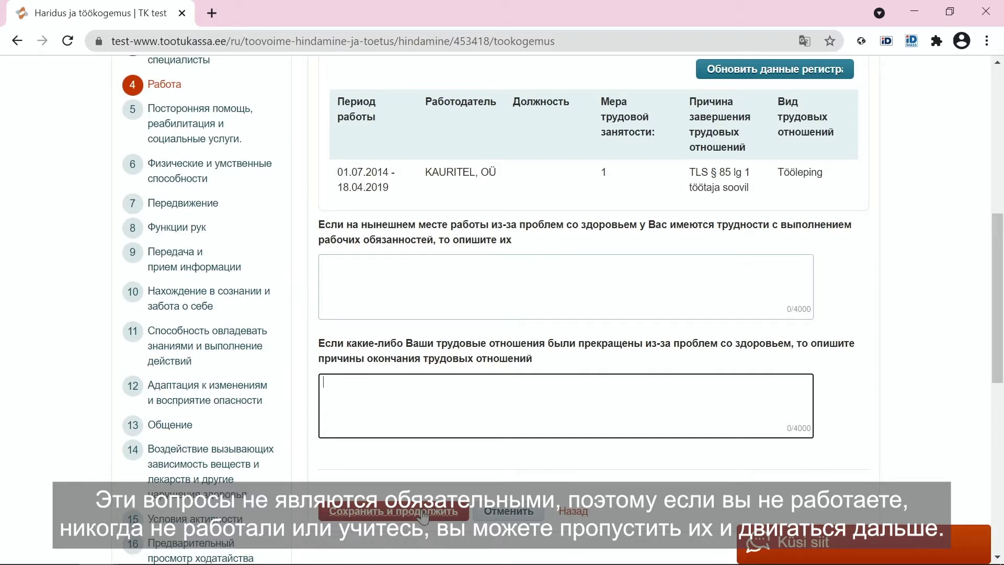
click(424, 515)
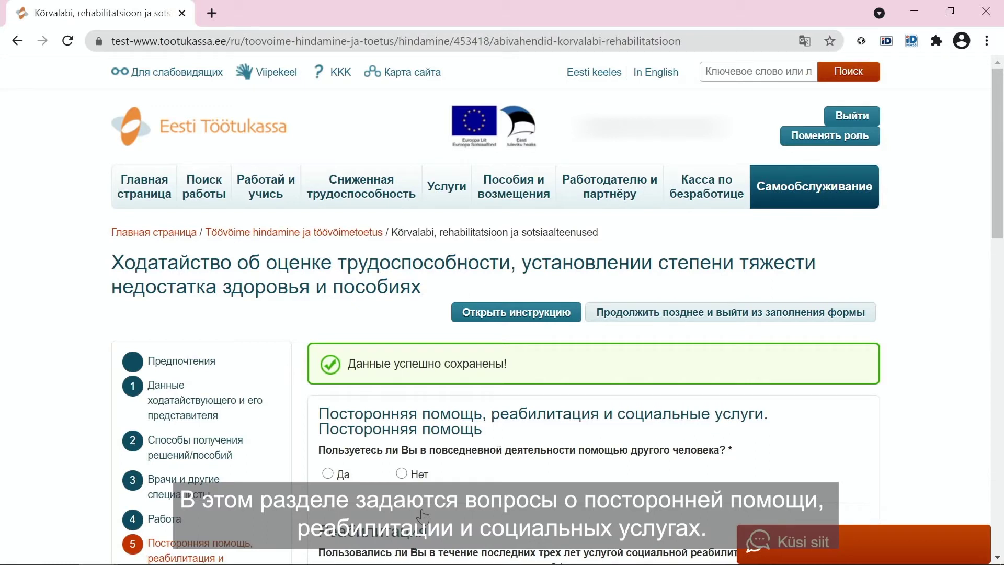
- Answer Да to both the outside-help and social rehabilitation questions, then save step 5
scroll(423, 516, down, 5)
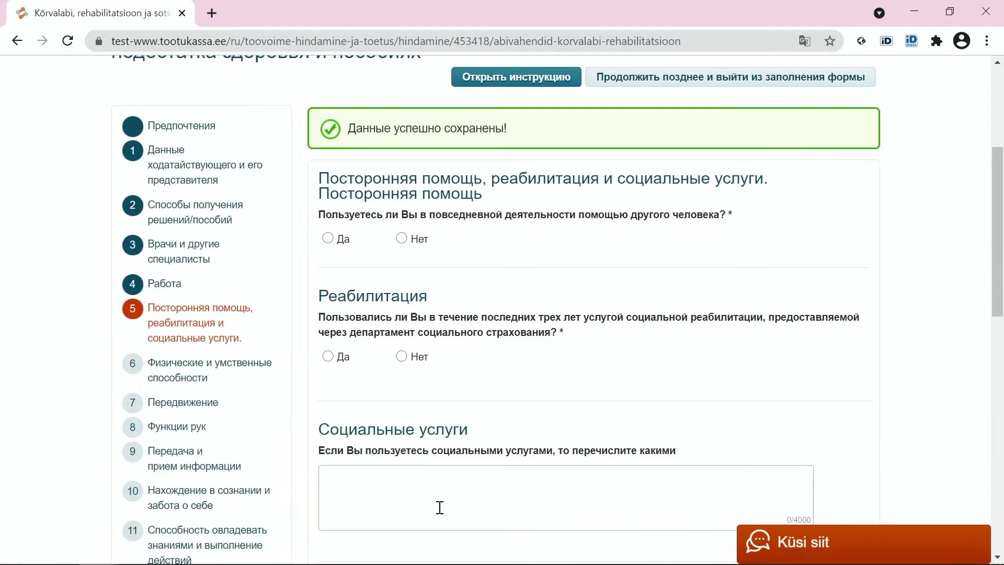
click(344, 245)
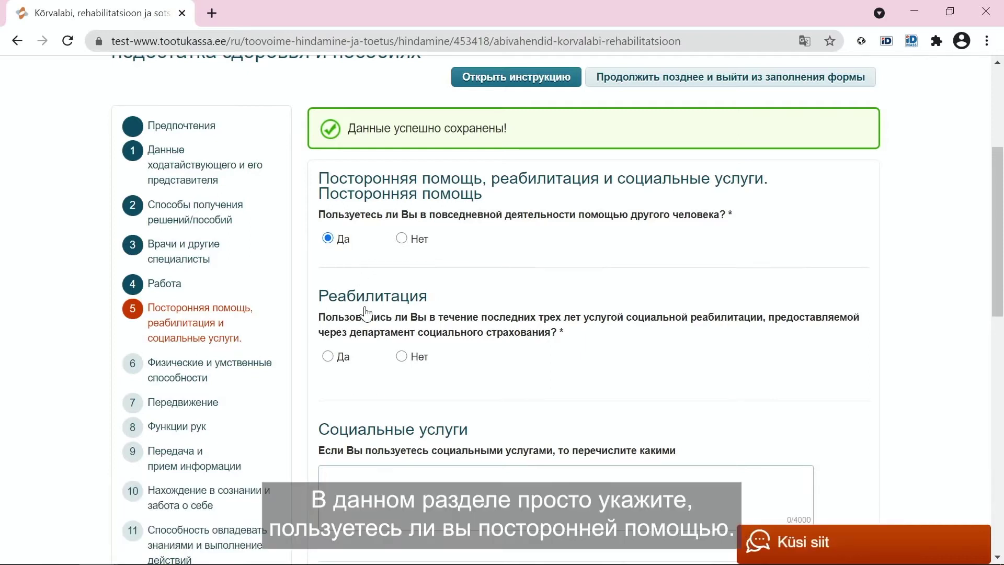
click(343, 358)
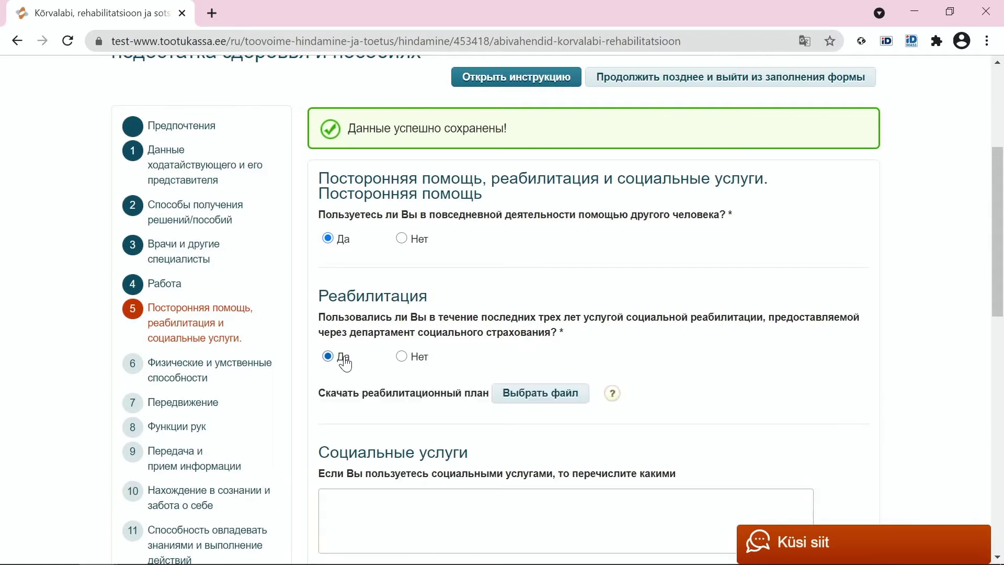
scroll(345, 363, down, 1)
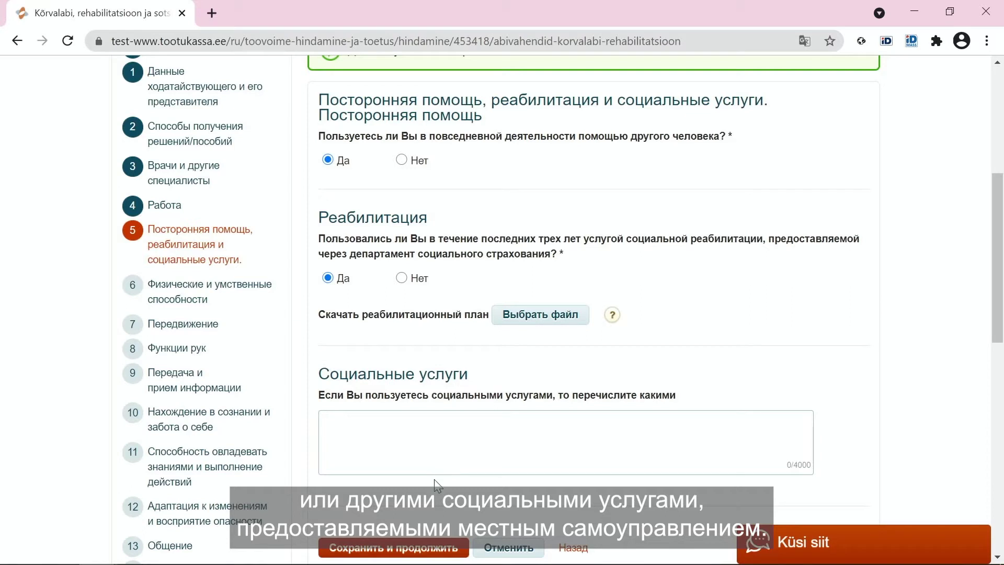
click(417, 549)
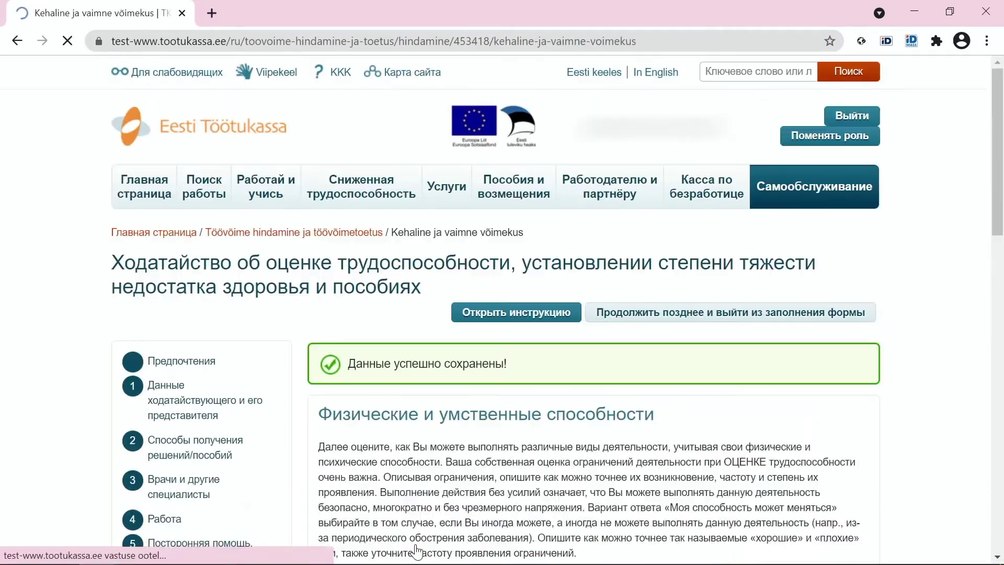
scroll(422, 493, down, 2)
scroll(421, 492, down, 2)
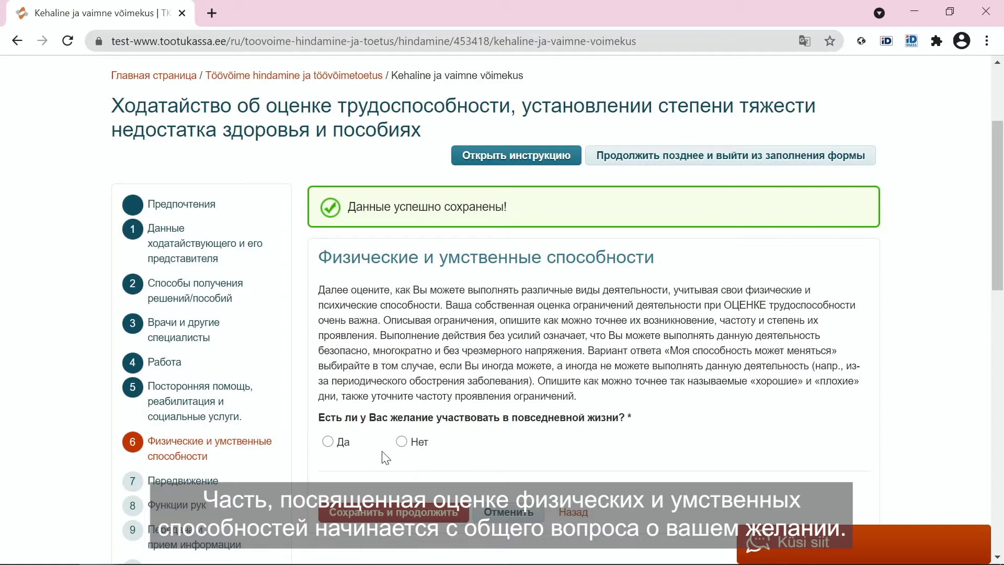
- Answer Да to the daily-life participation question, changed from Нет, and save step 6
click(402, 442)
scroll(400, 444, down, 2)
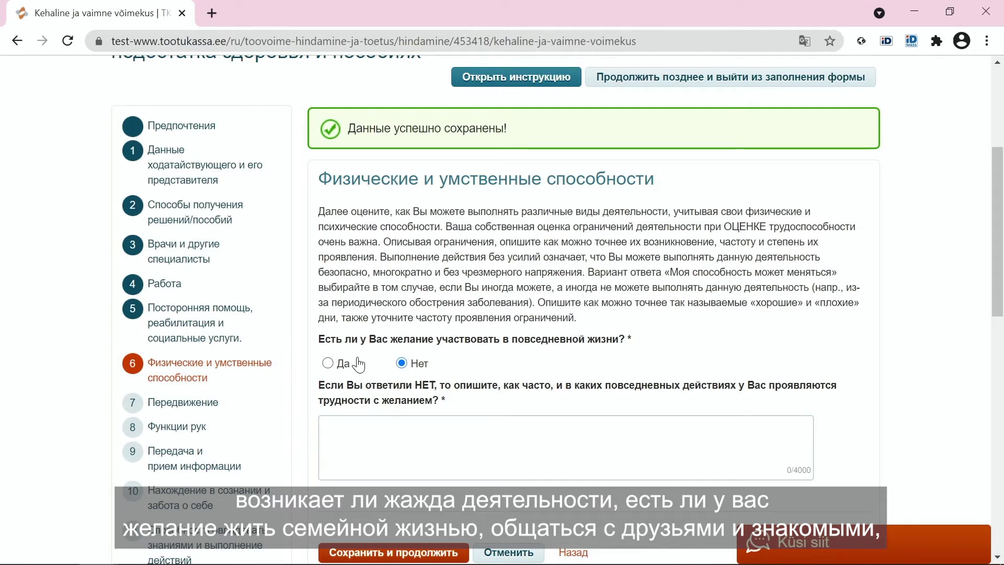
click(329, 364)
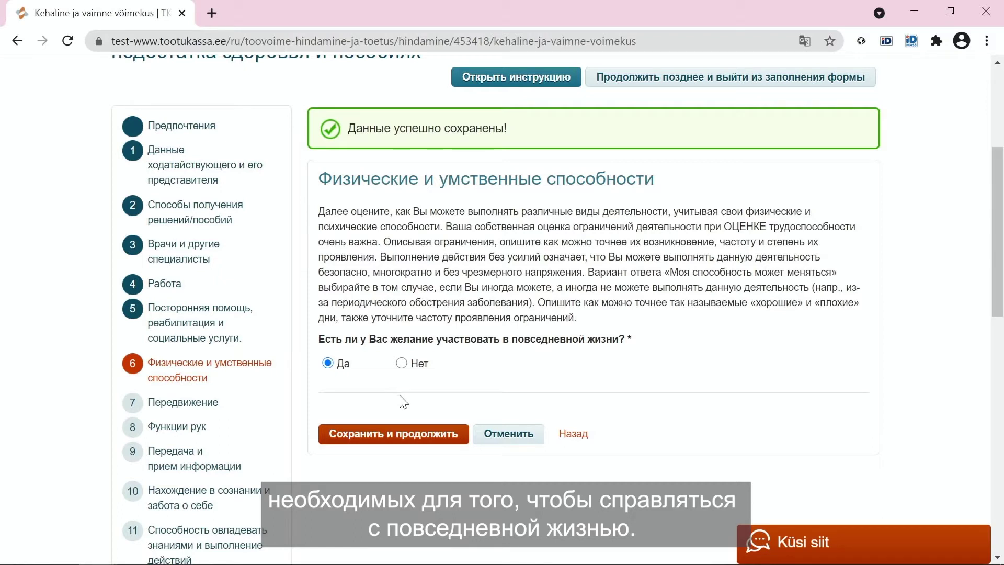
click(399, 438)
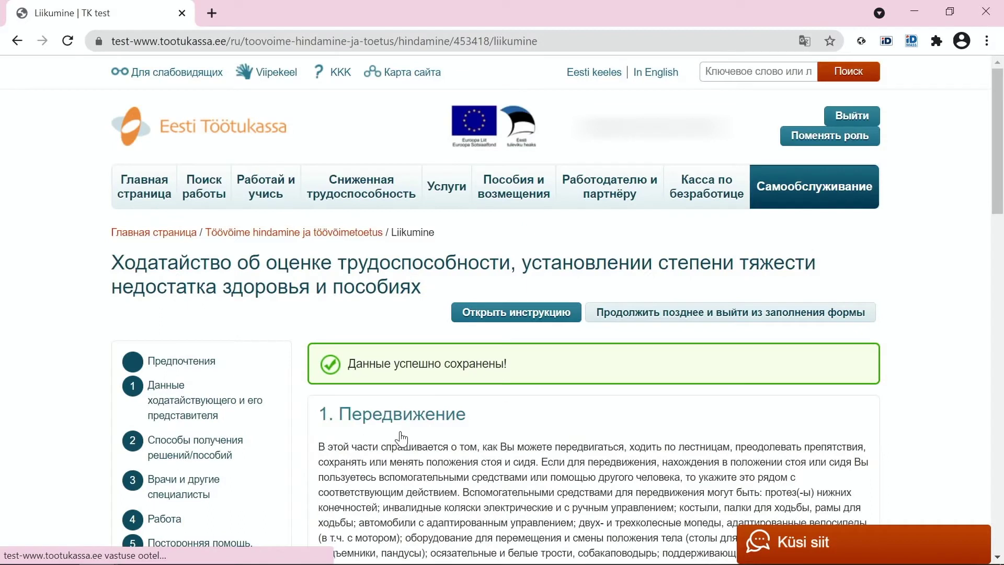
- Answer Нет to stair walking without difficulty (1.1) and to safe indoor/outdoor movement (1.2)
scroll(401, 439, down, 2)
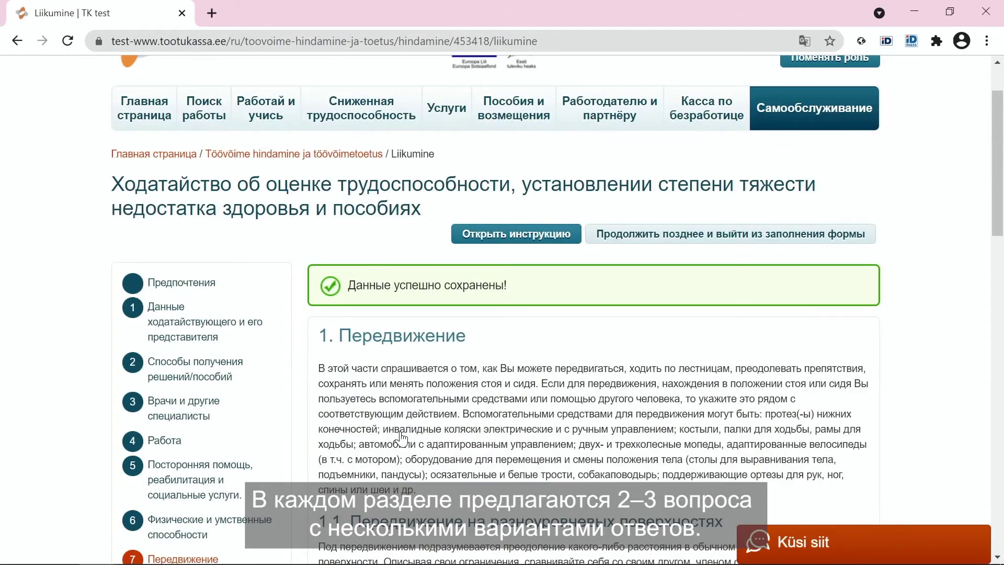
scroll(402, 439, down, 6)
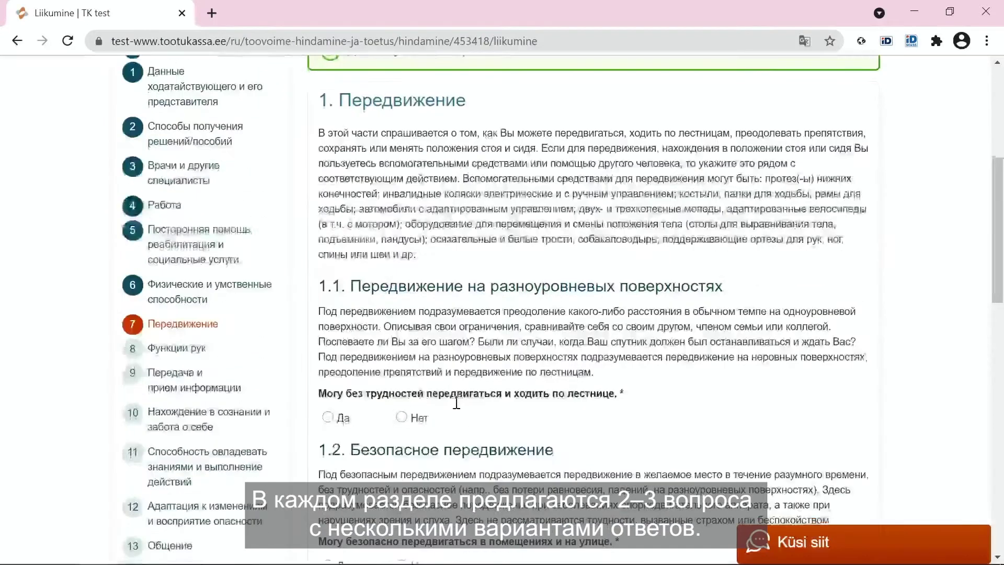
scroll(457, 404, down, 2)
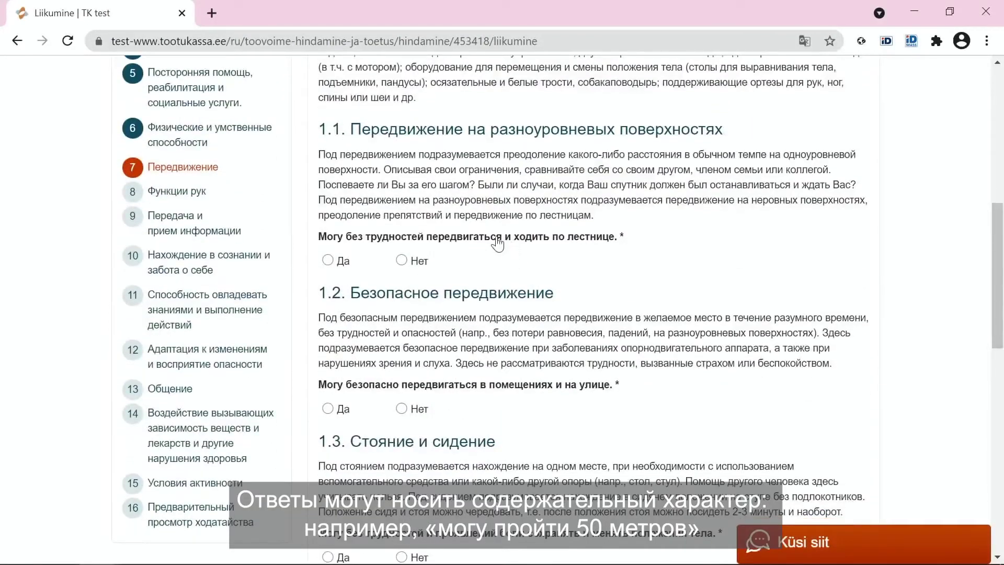
click(406, 263)
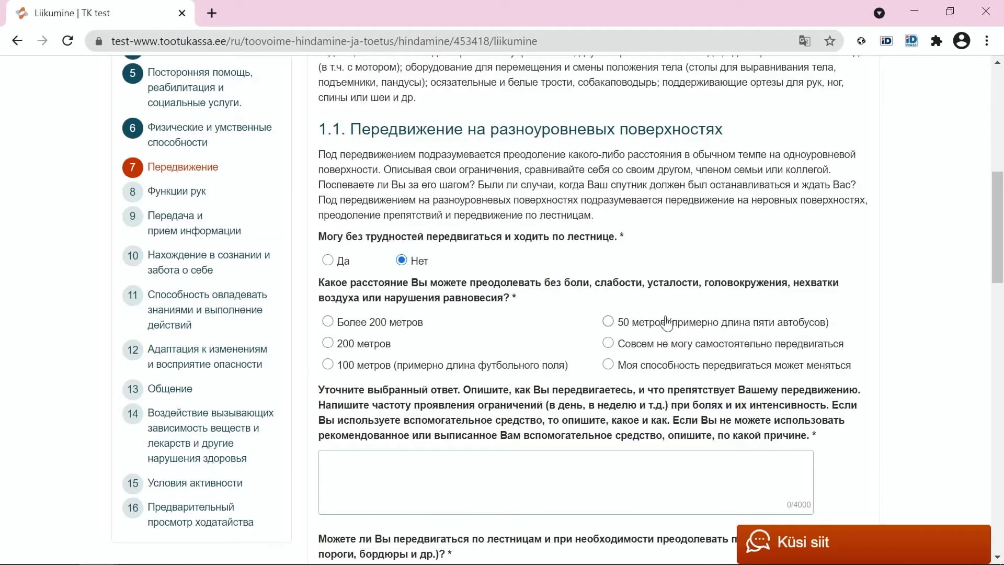
scroll(453, 359, down, 4)
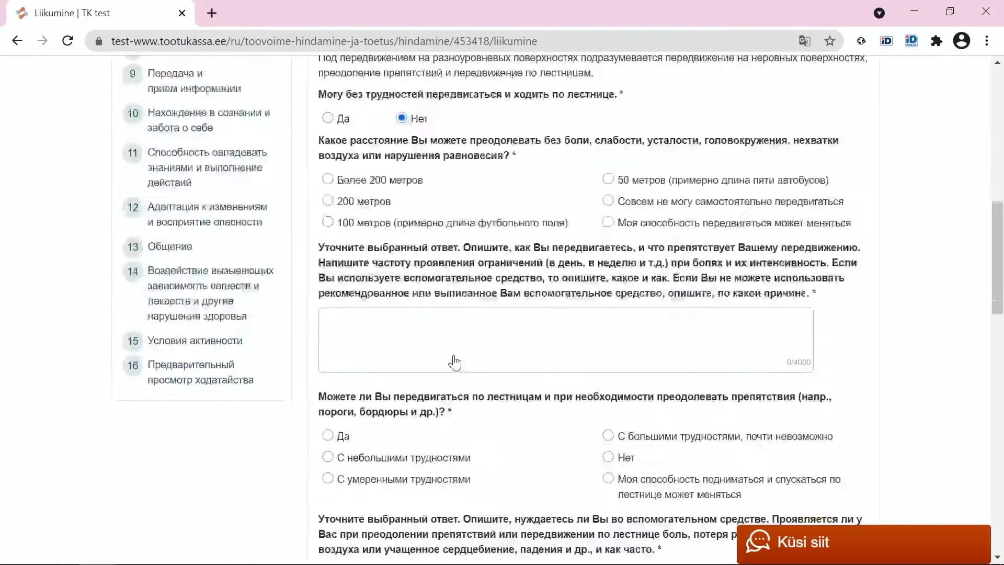
scroll(400, 361, down, 1)
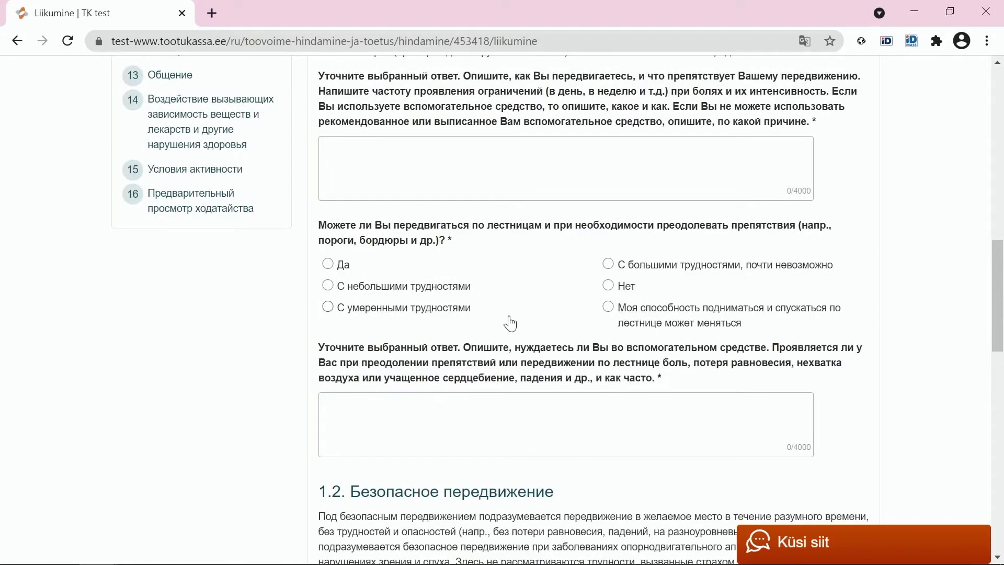
scroll(510, 325, down, 1)
scroll(510, 324, down, 2)
click(402, 373)
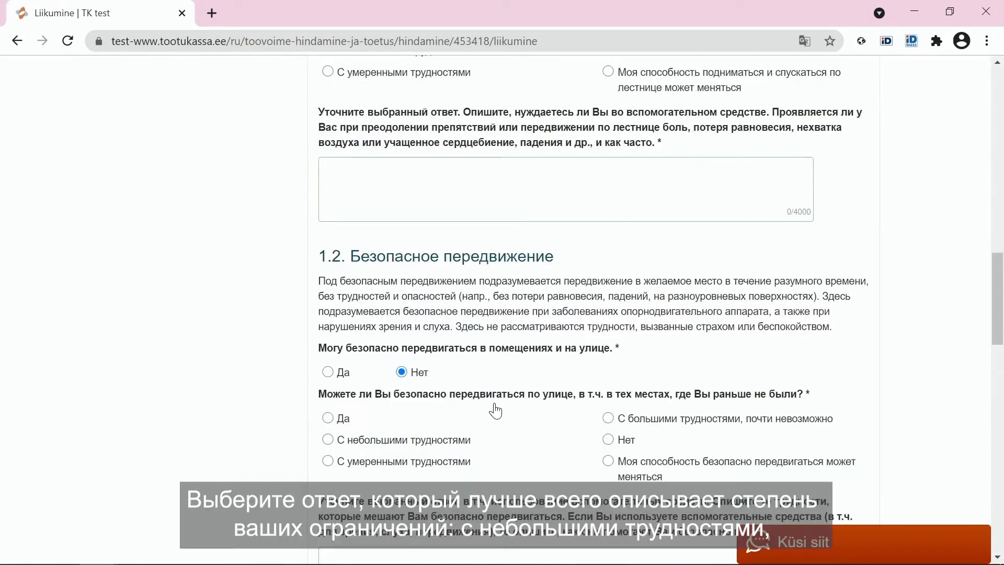
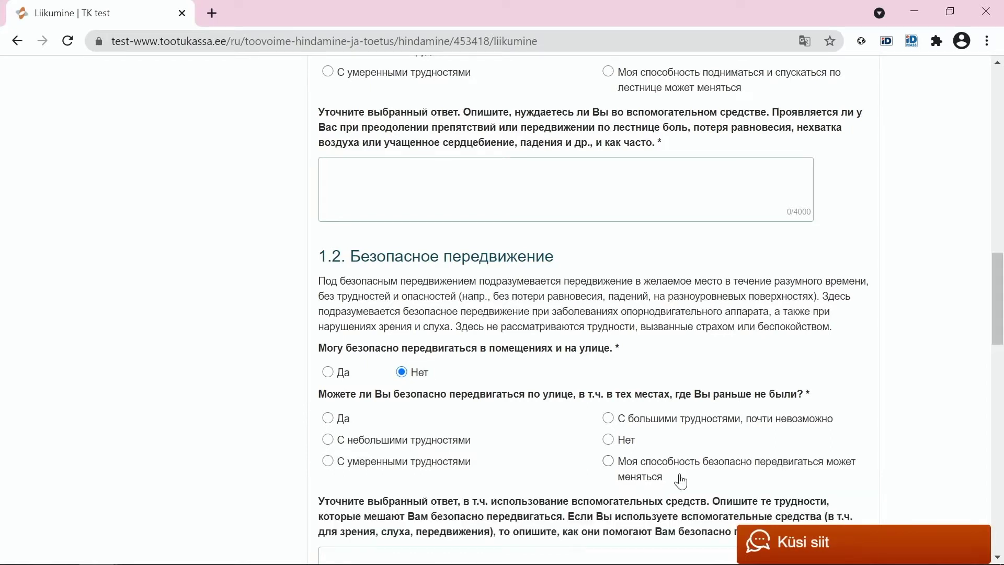
- Answer the 1.1 walking-distance question with '100 метров (примерно длина футбольного поля)'
scroll(680, 480, down, 2)
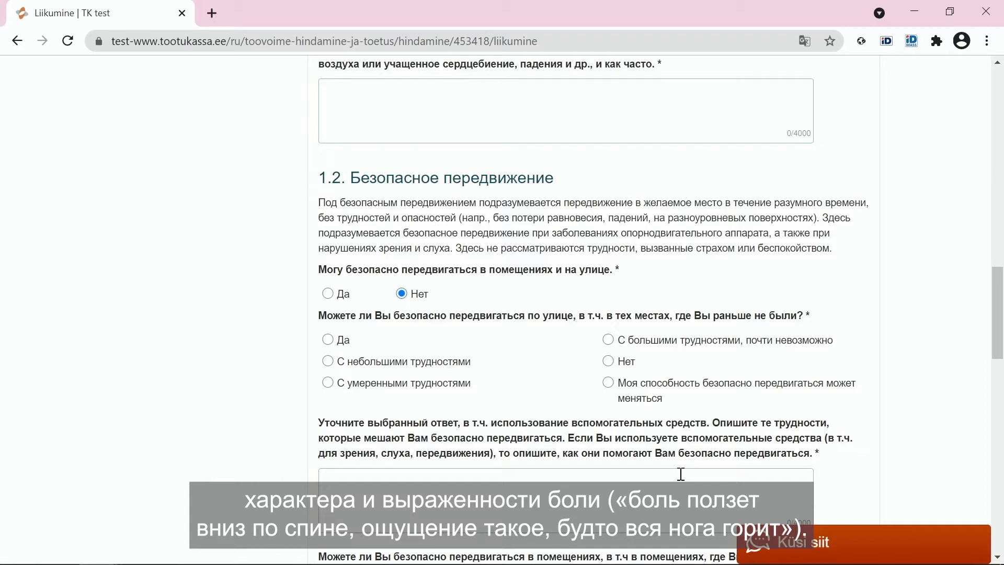
scroll(654, 428, down, 10)
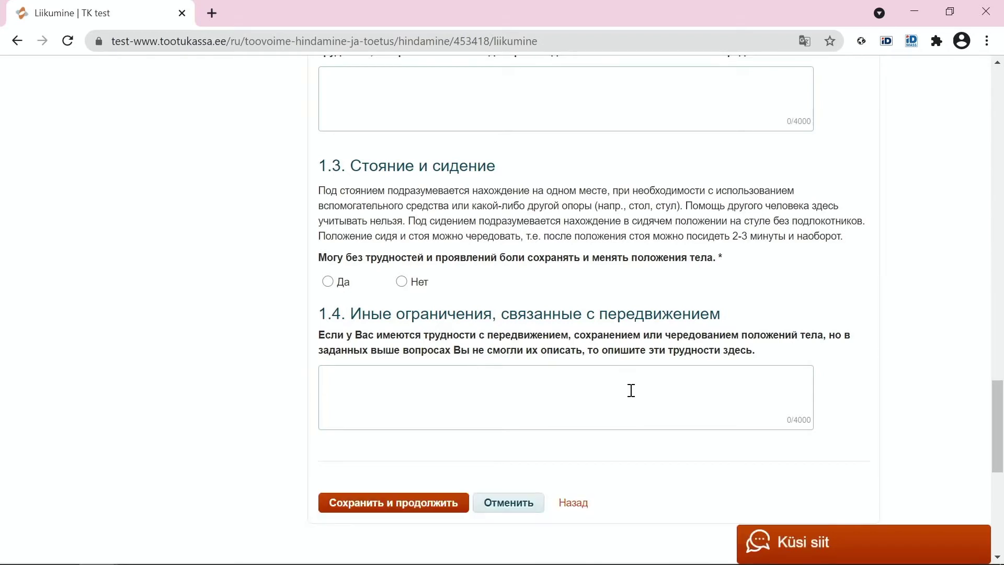
scroll(630, 390, up, 20)
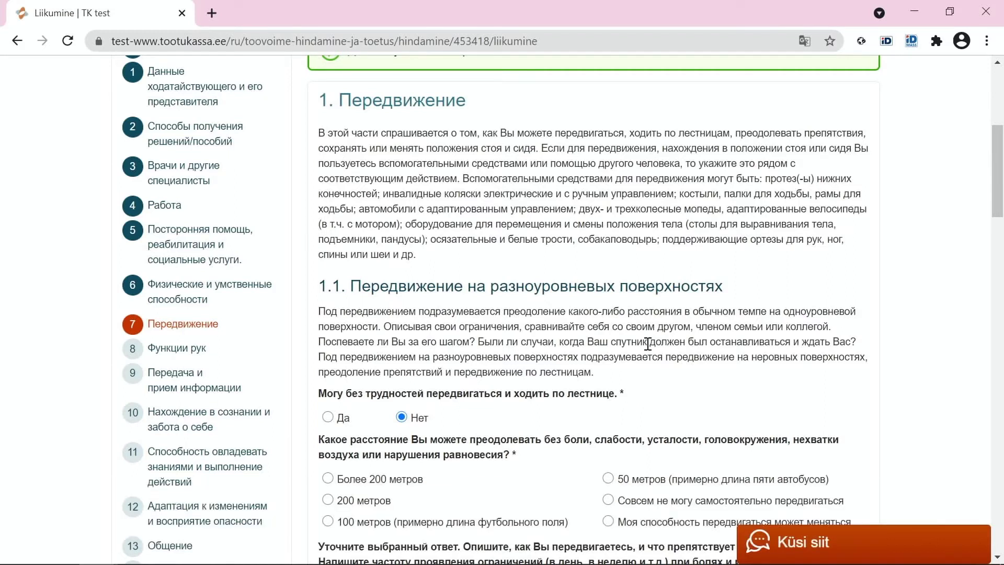
scroll(700, 302, down, 2)
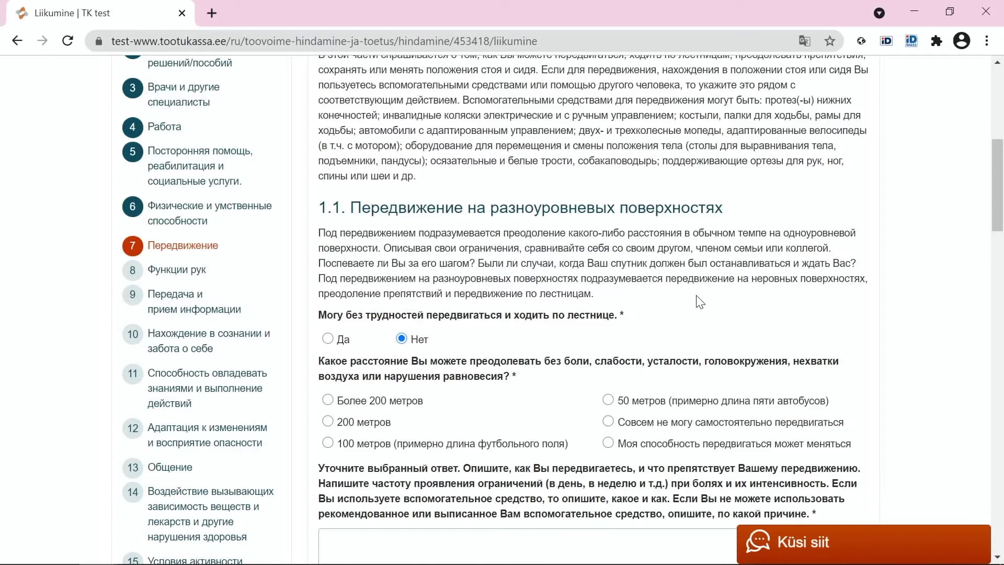
scroll(699, 302, down, 1)
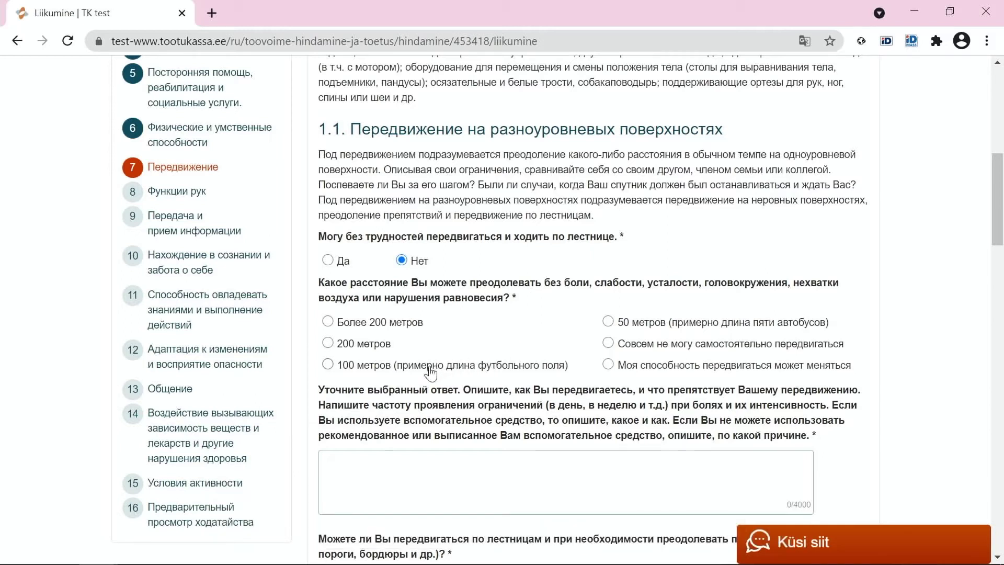
click(384, 375)
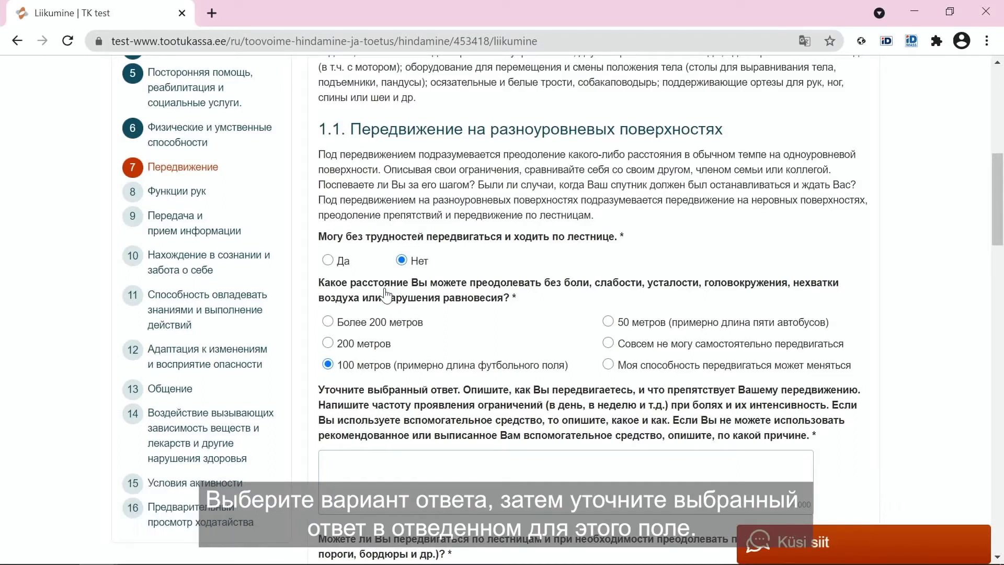
scroll(387, 295, down, 3)
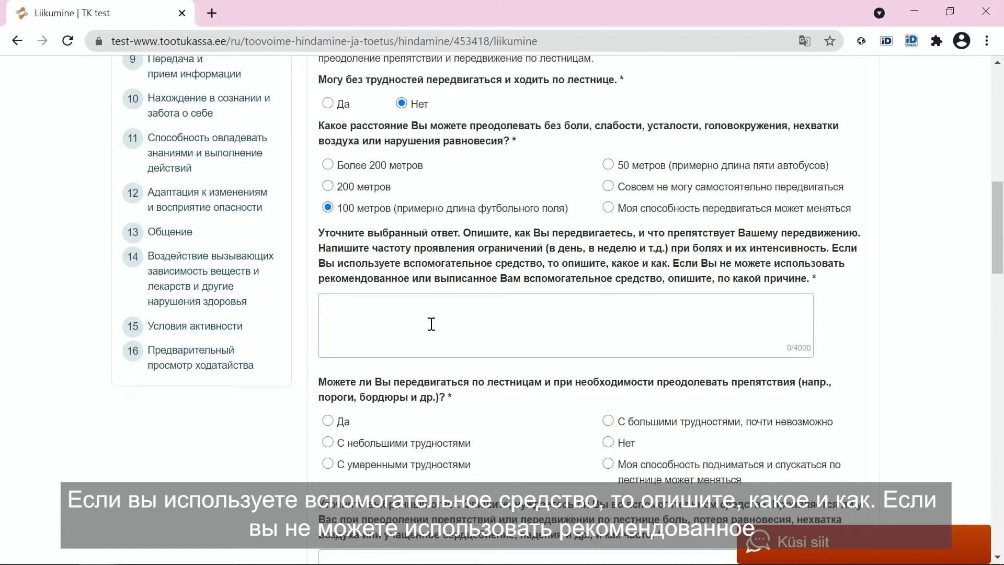
scroll(431, 324, down, 2)
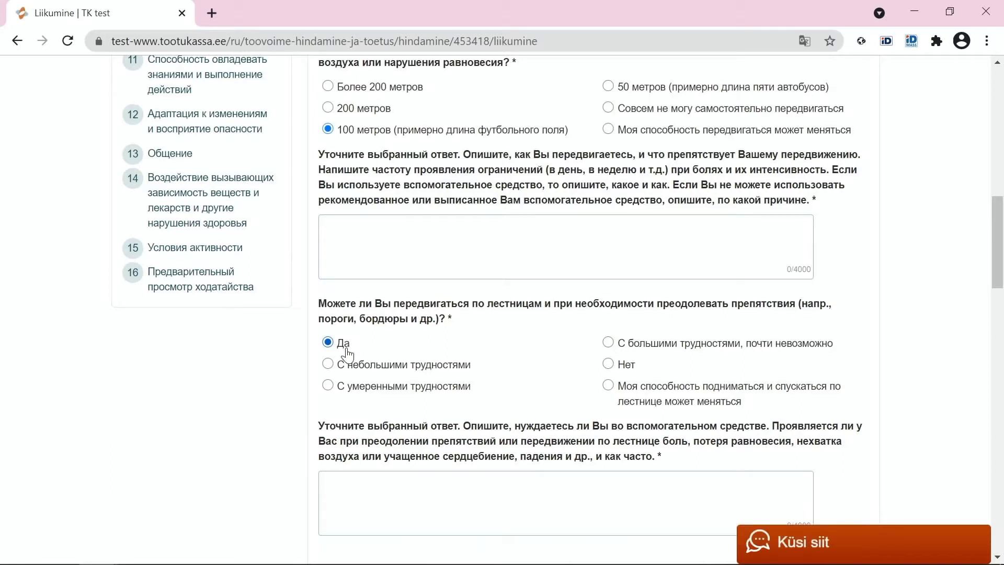
- Answer 'Да' to 'Могу без трудностей передвигаться и ходить по лестнице', then review section 1.2
scroll(389, 306, up, 1)
scroll(388, 303, down, 2)
scroll(389, 306, up, 1)
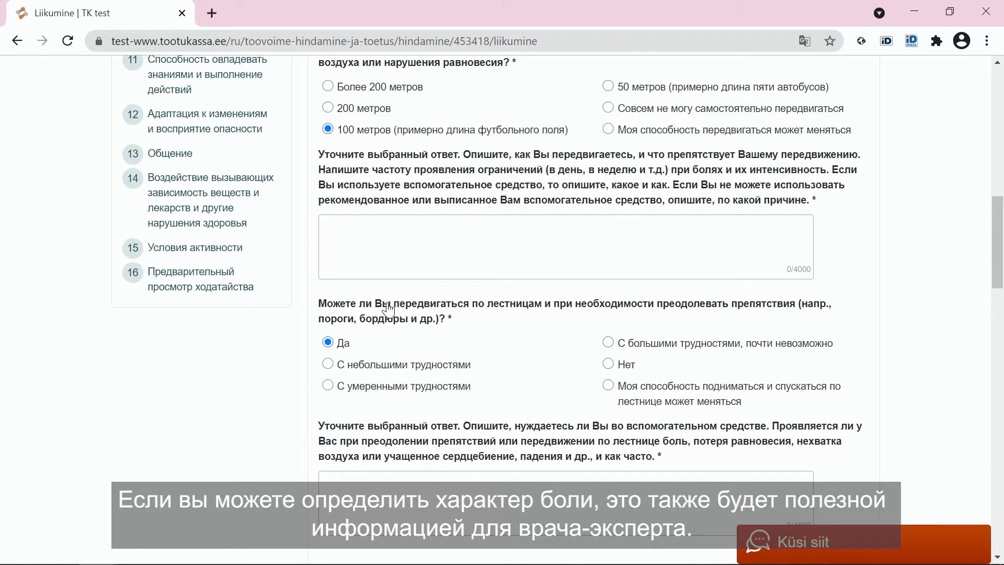
scroll(387, 310, up, 1)
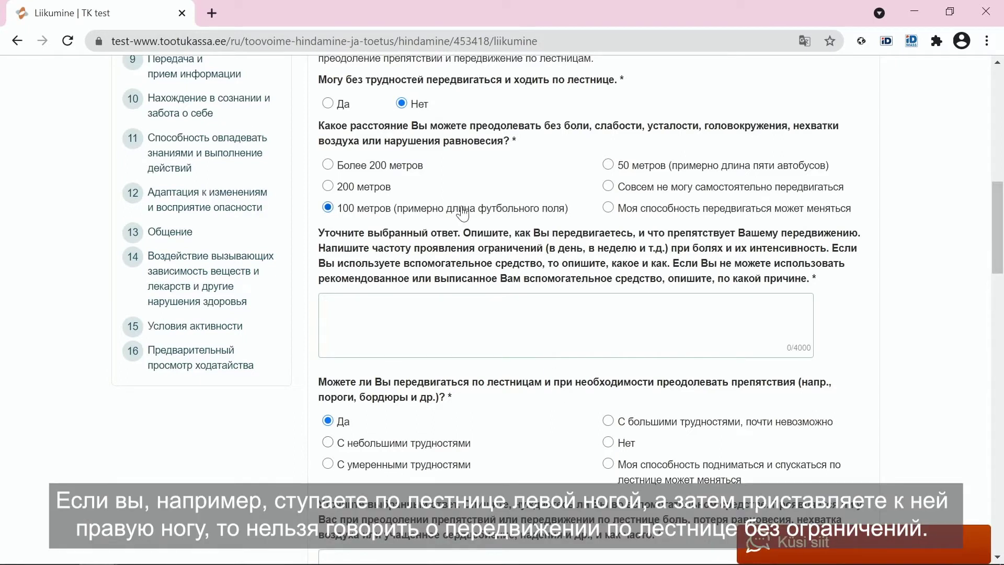
click(347, 107)
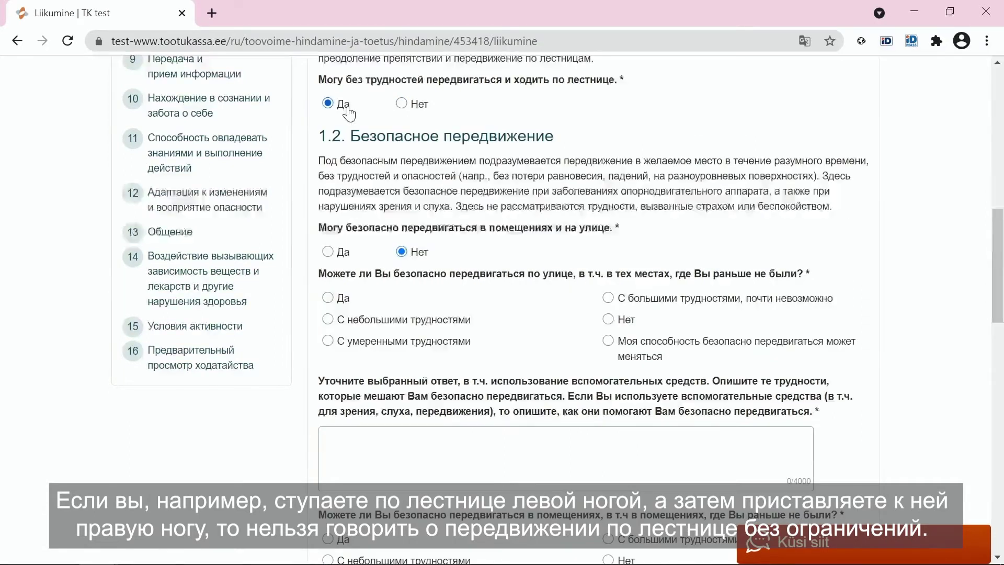
scroll(393, 136, up, 1)
scroll(393, 137, up, 1)
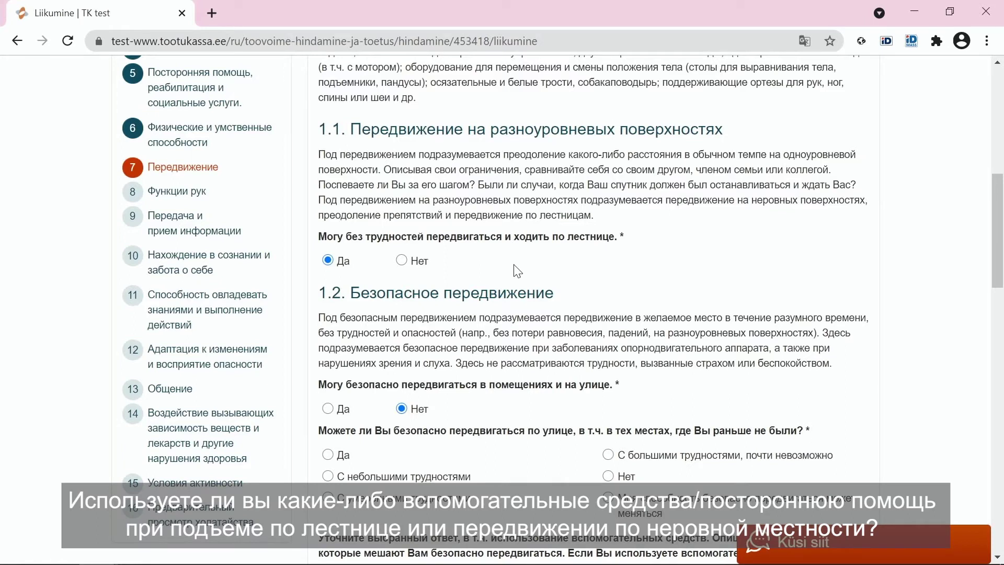
scroll(517, 271, down, 1)
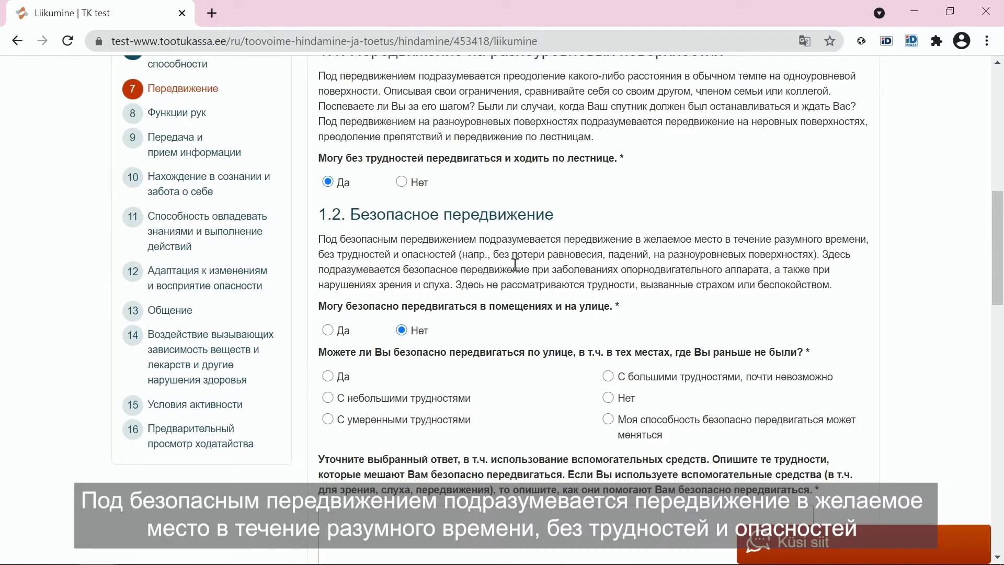
scroll(515, 264, down, 1)
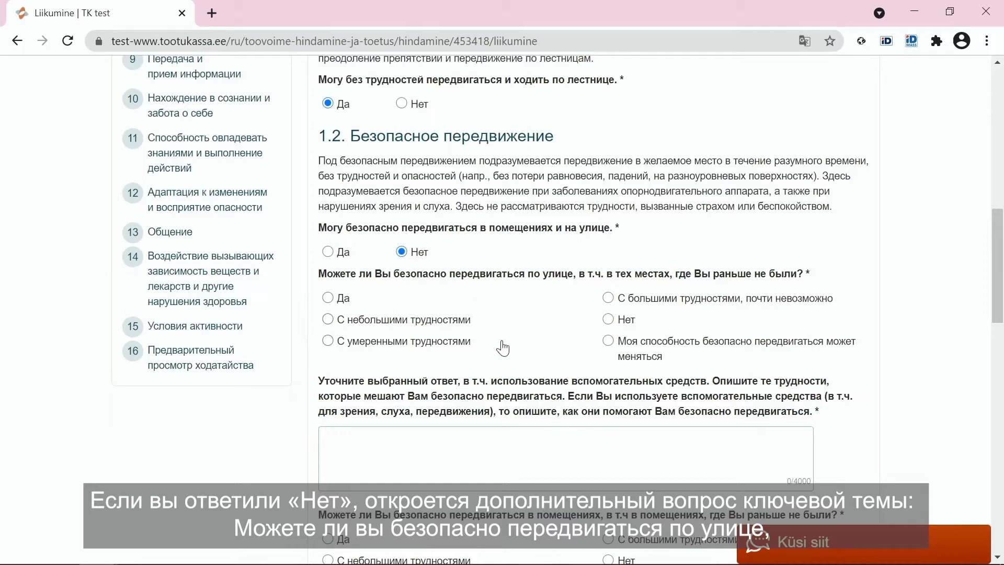
- Rate unfamiliar-street movement 'С небольшими трудностями' and unfamiliar-indoor movement 'Нет'
click(420, 330)
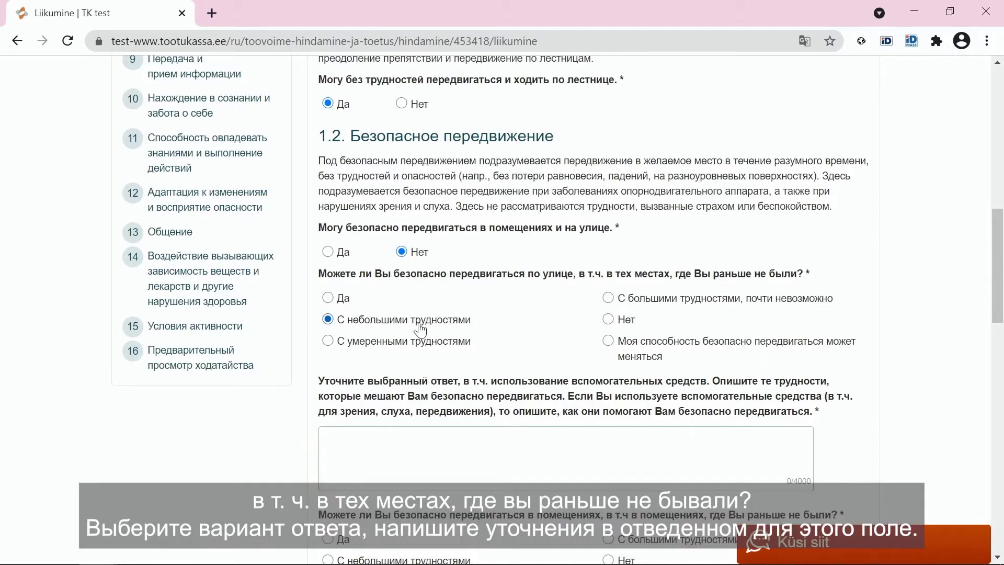
scroll(439, 336, down, 1)
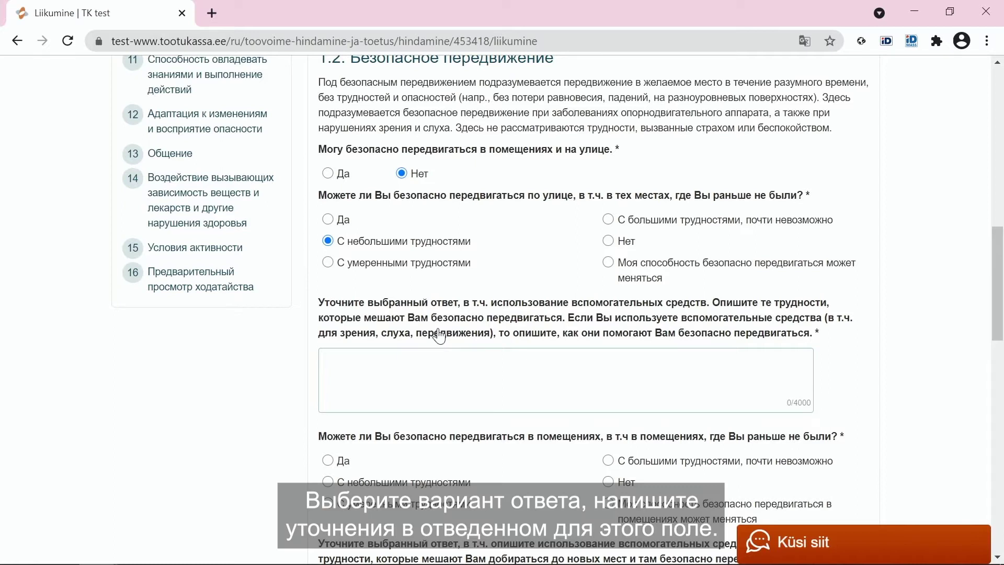
scroll(439, 337, down, 1)
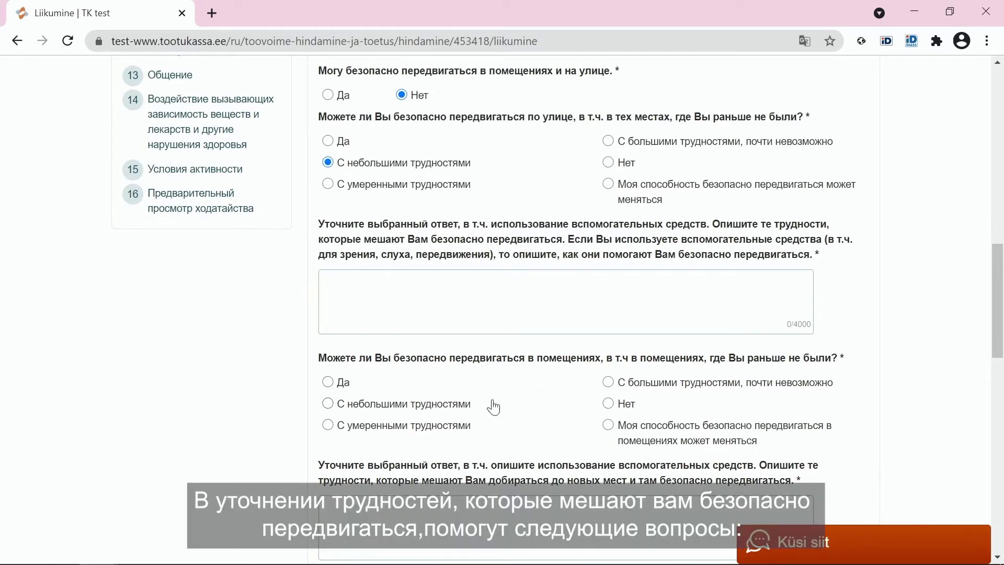
click(609, 404)
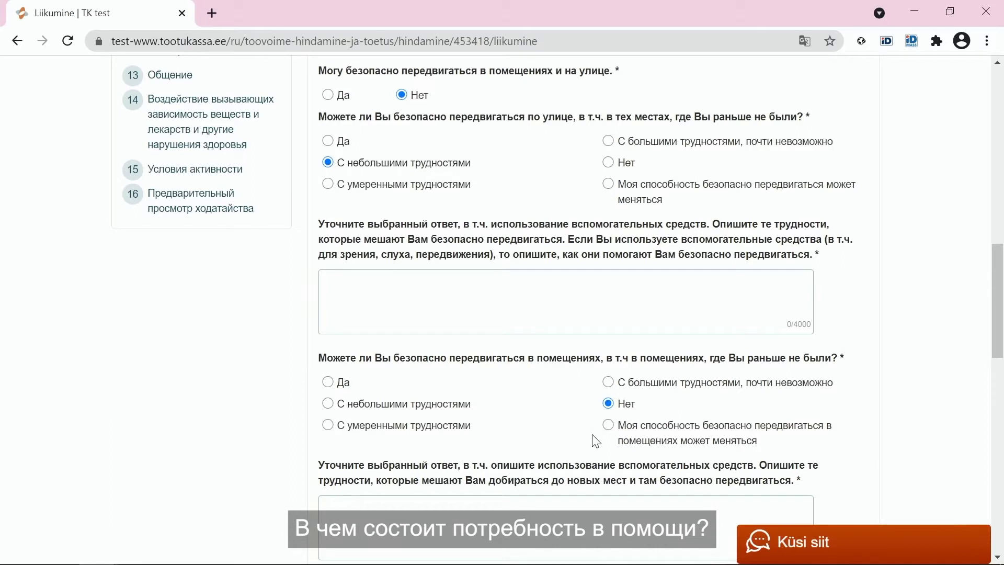
- Change 'Могу безопасно передвигаться в помещениях и на улице' to 'Да'
click(328, 95)
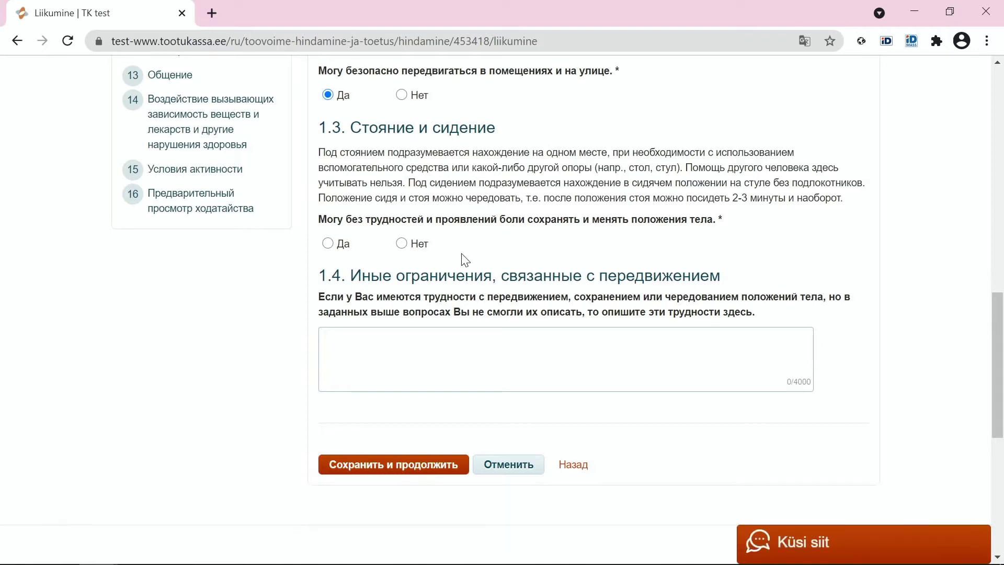
click(402, 243)
scroll(414, 271, down, 1)
scroll(418, 267, down, 1)
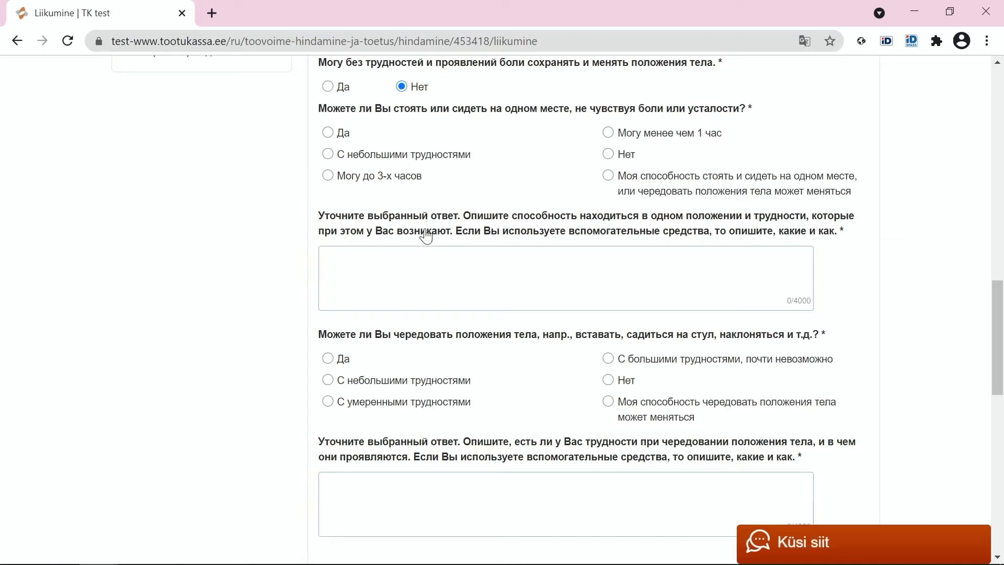
- Answer 'Да' to changing body positions without pain, then save with 'Сохранить и продолжить'
click(328, 85)
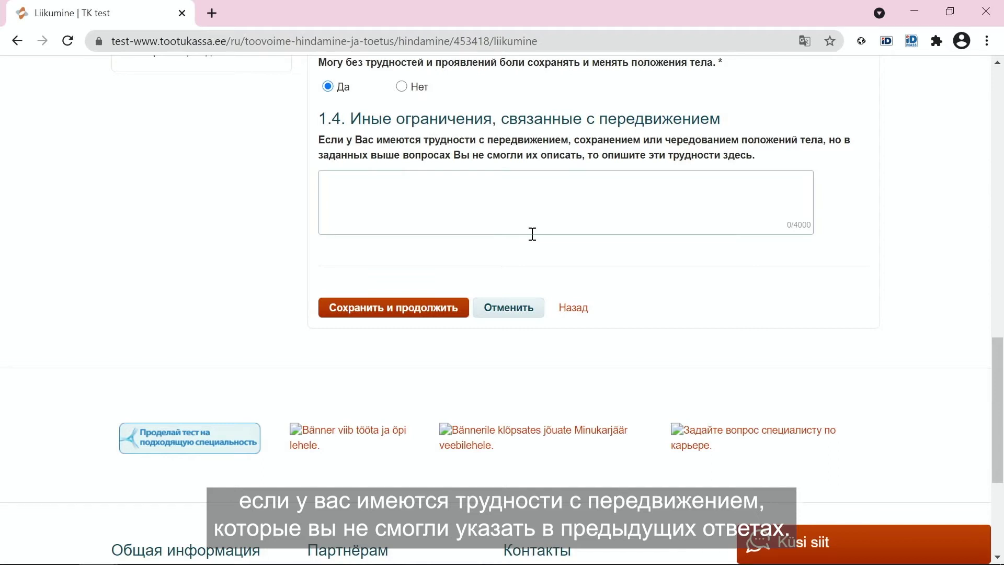
click(400, 317)
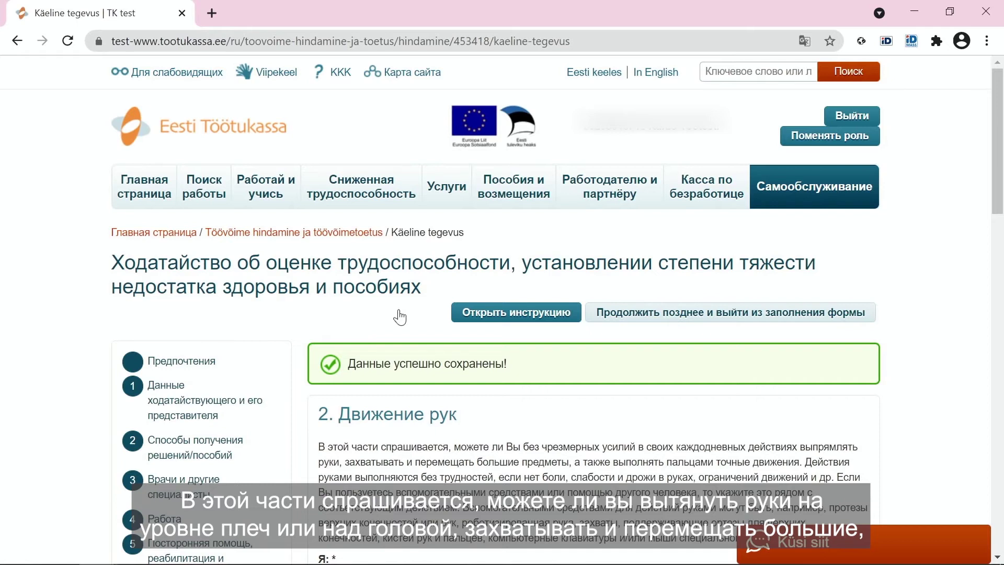
scroll(400, 317, down, 5)
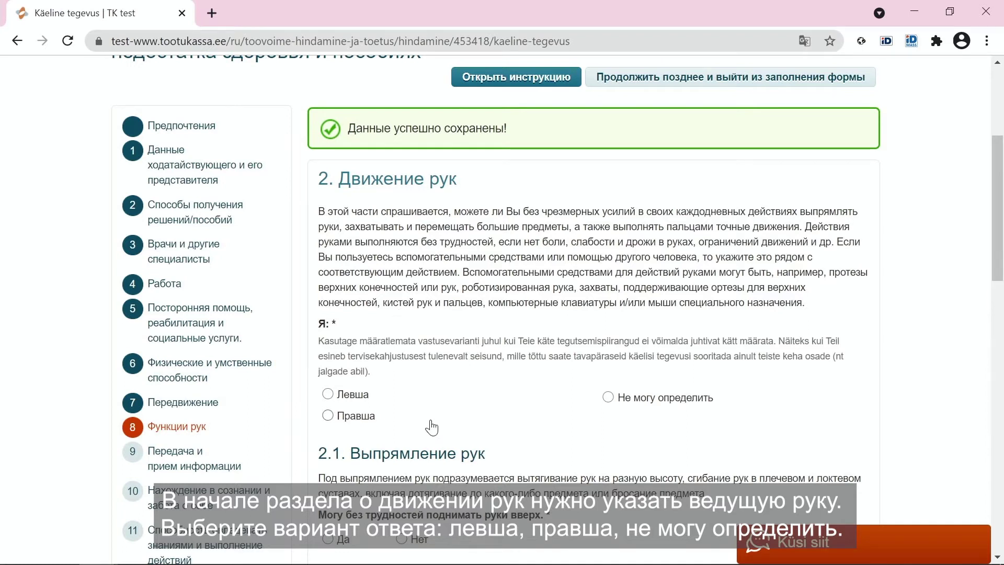
- Mark the applicant as 'Левша' under 'Я:', then scroll down to question 2.1
click(369, 400)
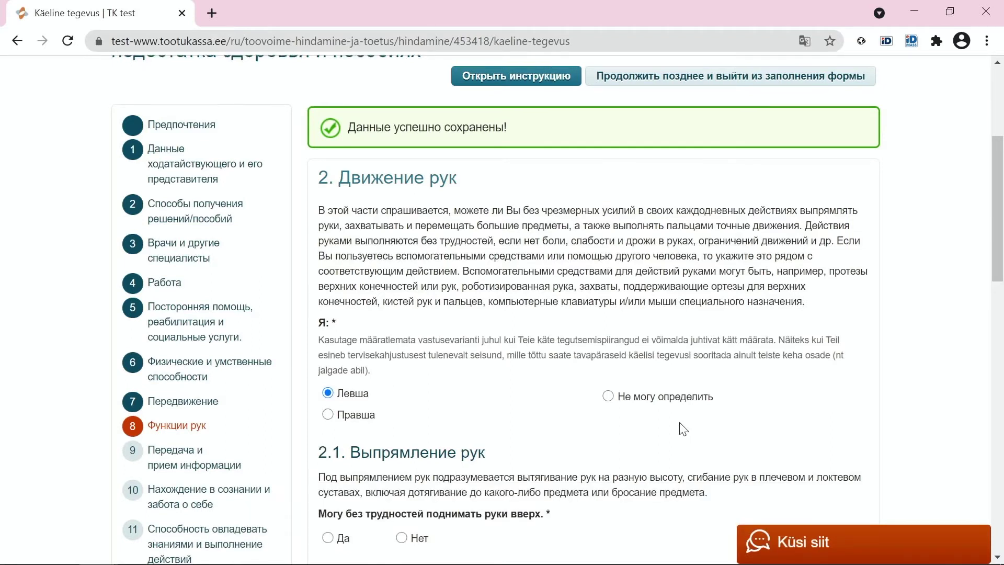
scroll(683, 429, down, 1)
scroll(682, 429, down, 3)
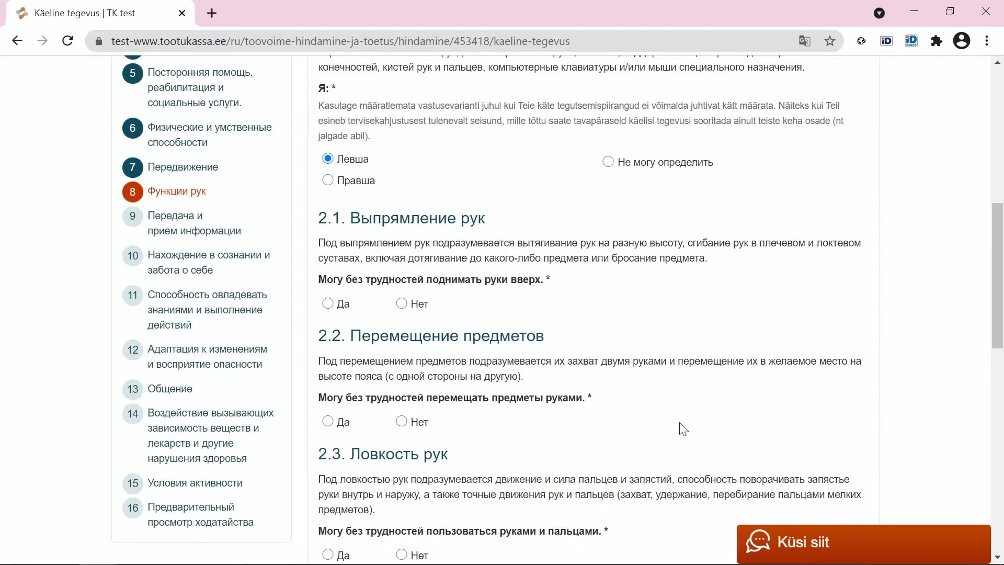
- Answer 2.1 arm raising 'Нет' and reaching a shelf 'С умеренными трудностями'
click(414, 310)
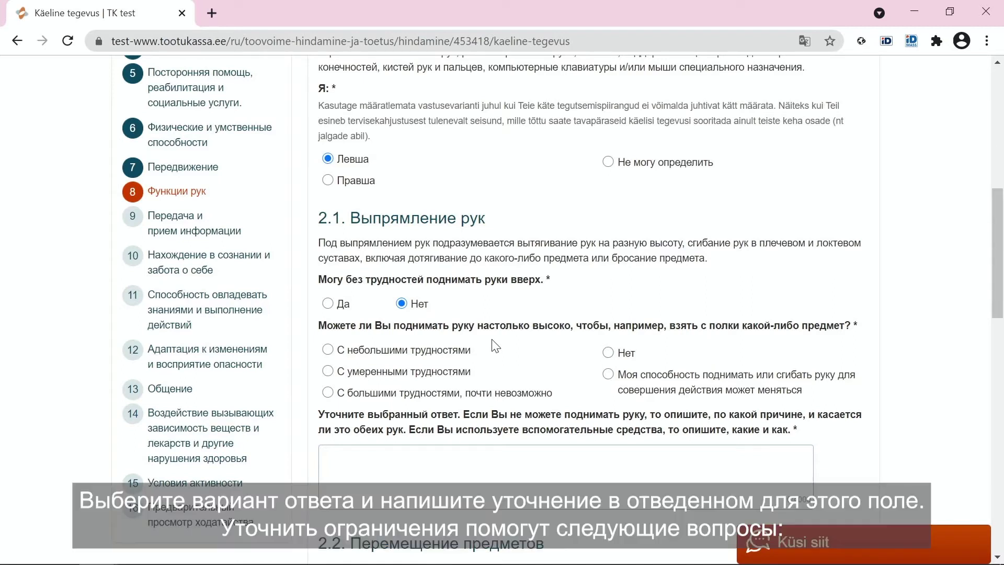
click(465, 372)
click(471, 473)
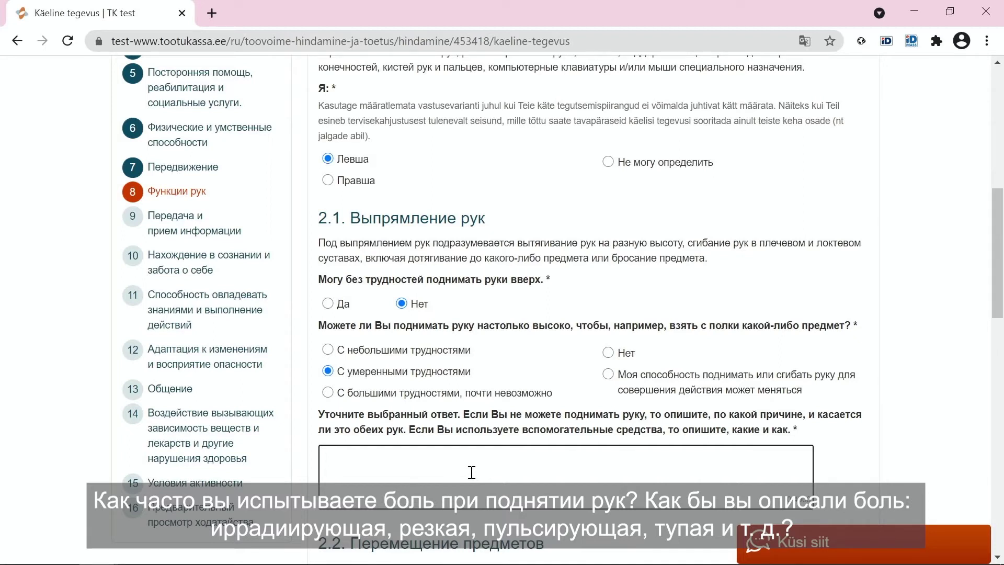
click(472, 472)
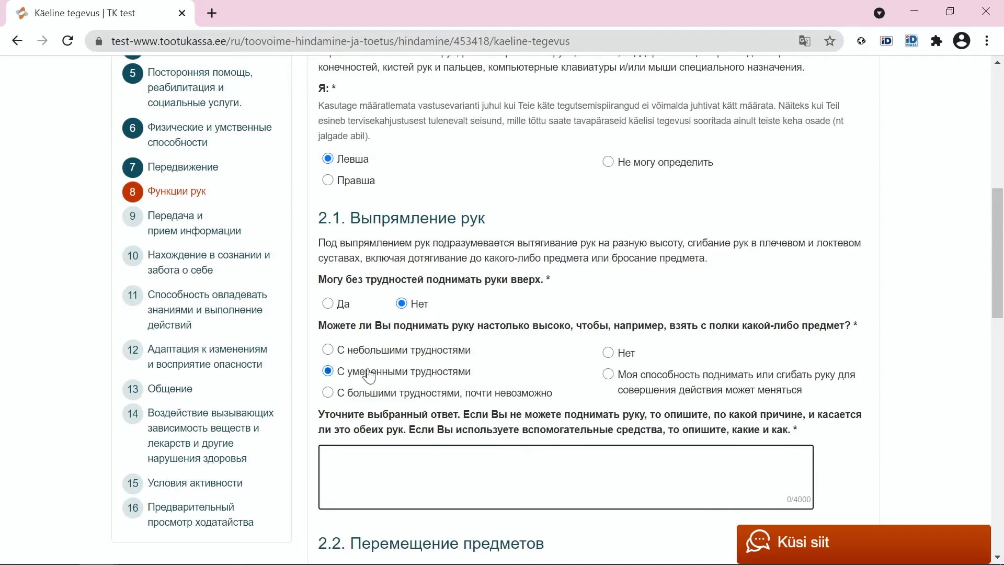
- Change the 2.1 arm-raising answer to 'Да', removing the shelf follow-up
click(328, 303)
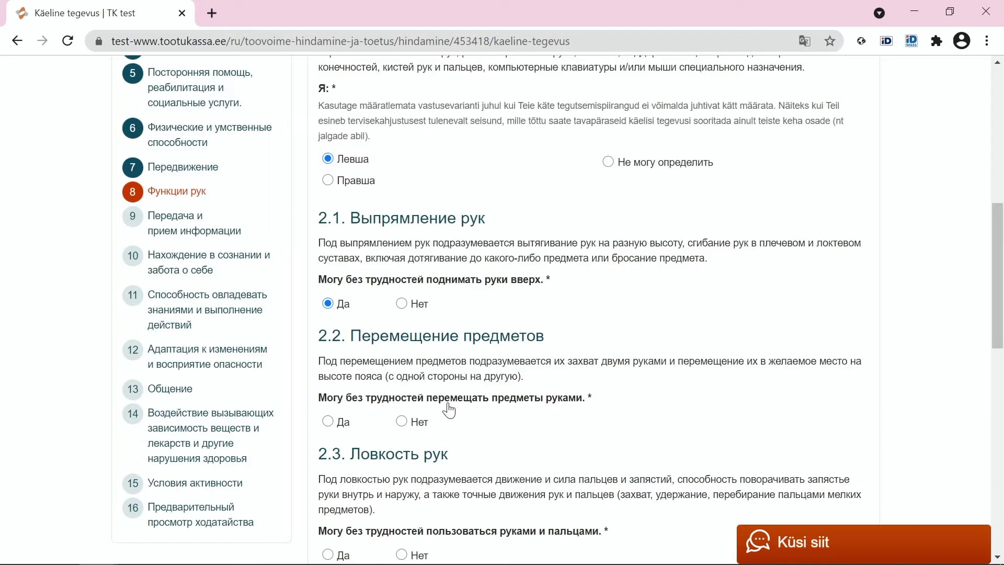
scroll(449, 387, down, 2)
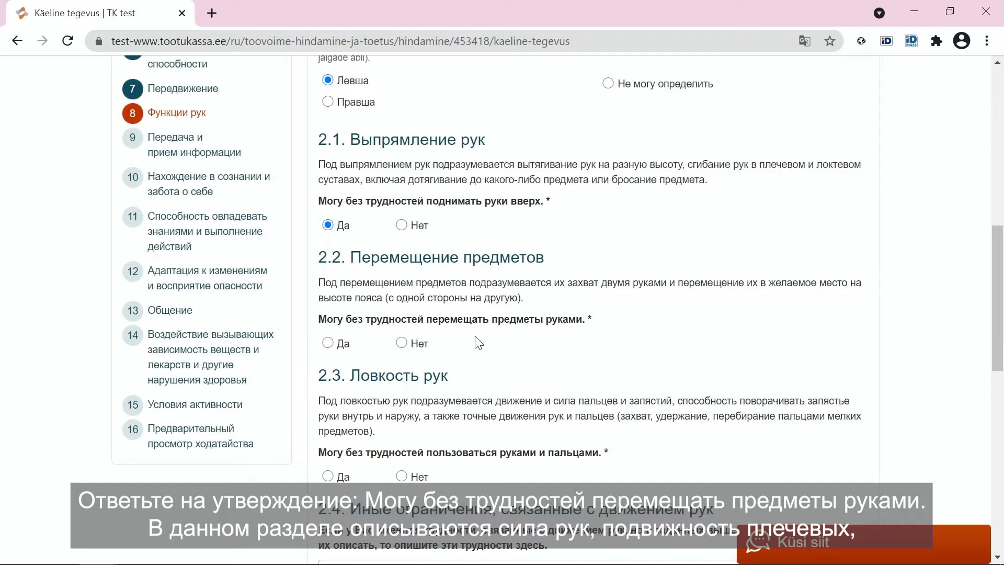
- Answer 2.2 moving objects 'Нет' and the 1-litre question 'Не могу поднять ни одного предмета'
click(402, 344)
scroll(402, 346, down, 1)
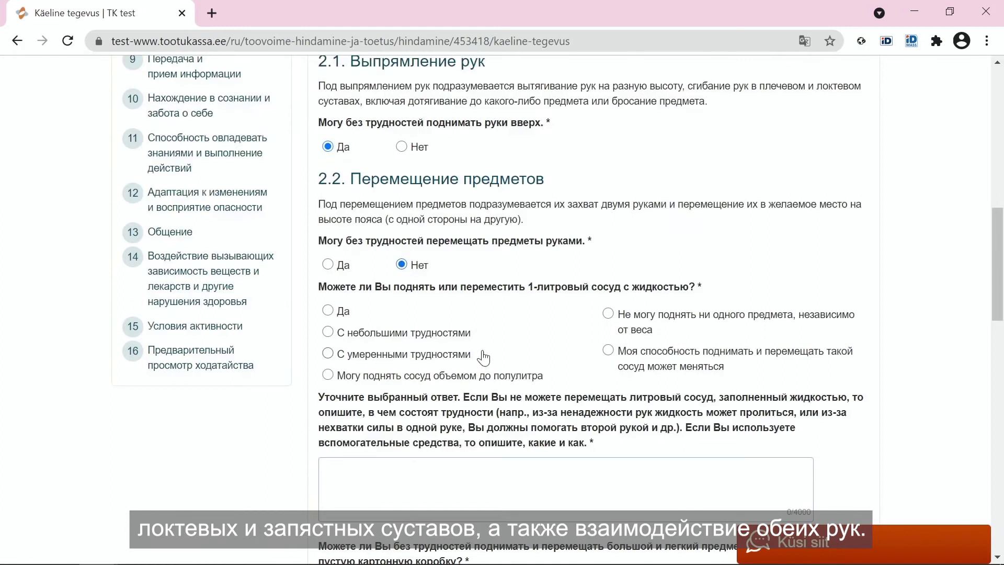
click(484, 474)
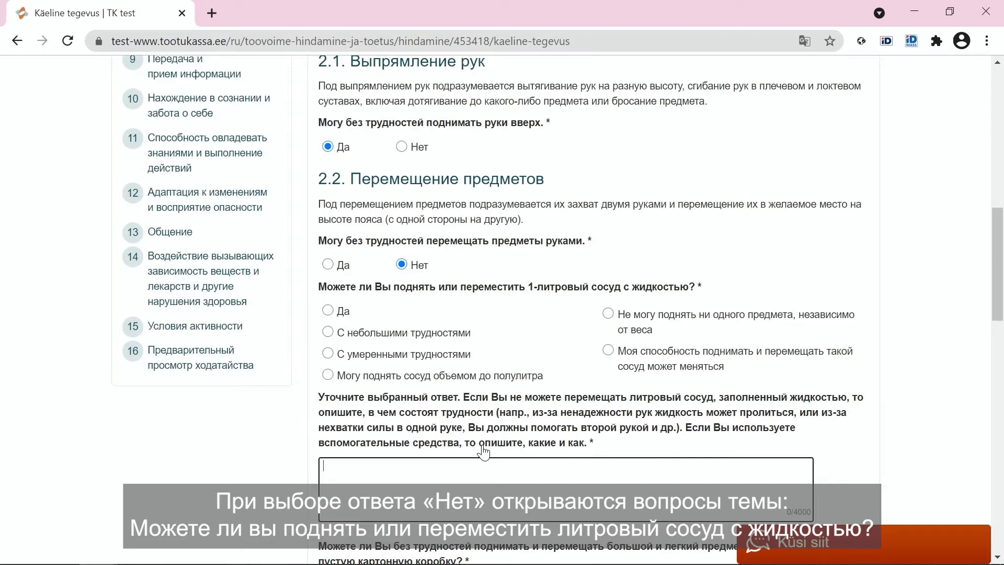
click(608, 313)
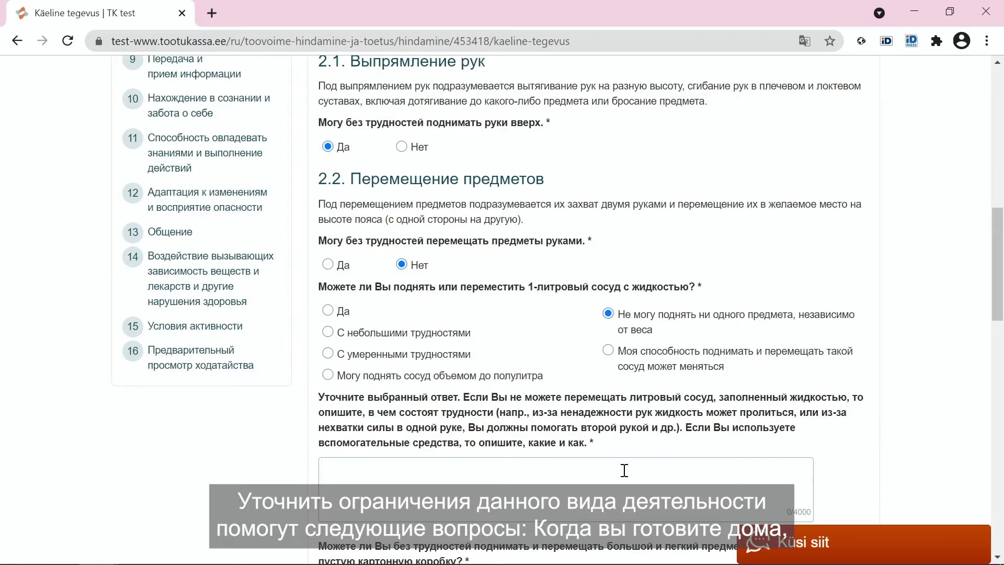
scroll(625, 471, down, 5)
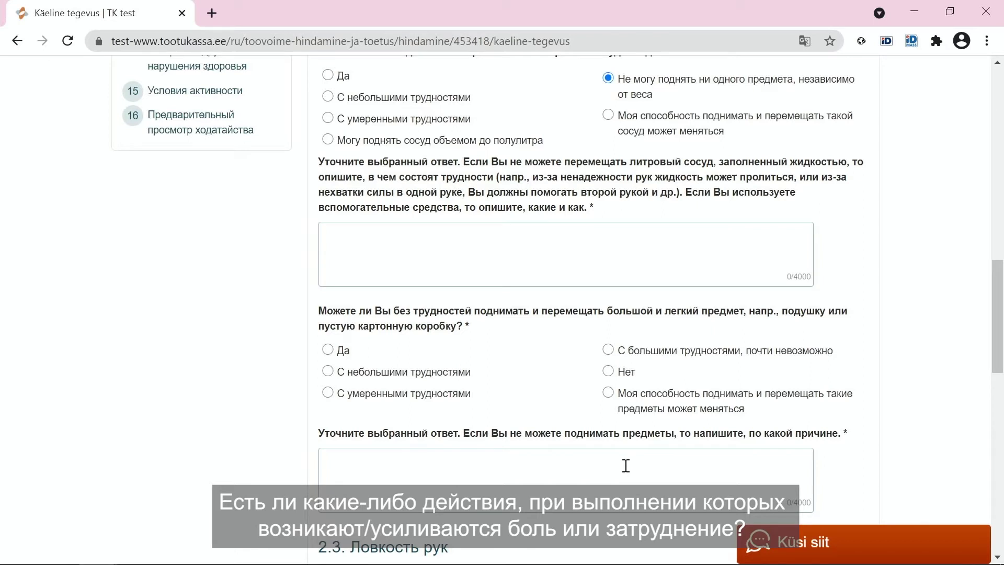
scroll(523, 368, up, 3)
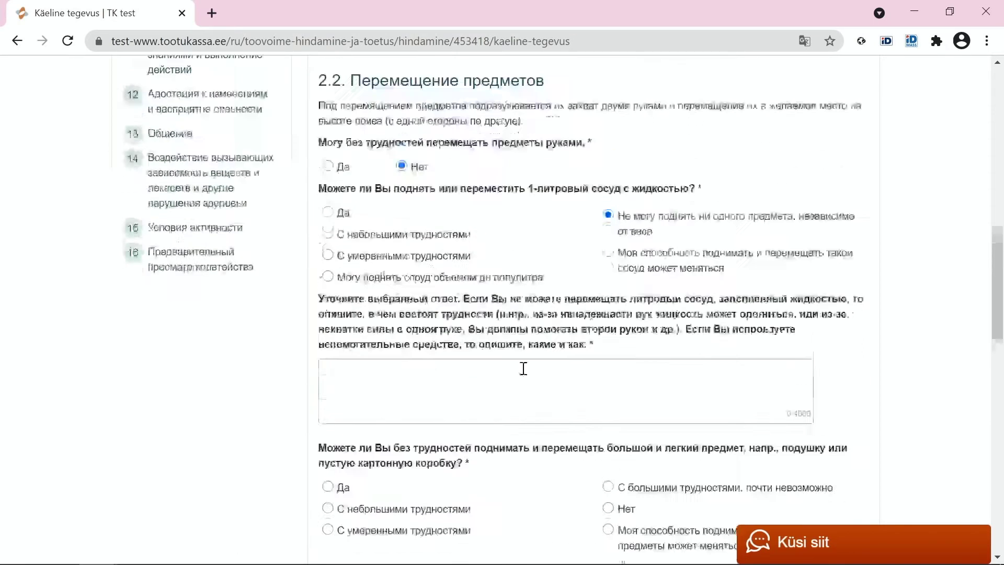
- Change the 2.2 moving-objects answer to 'Да', removing its follow-ups
click(329, 187)
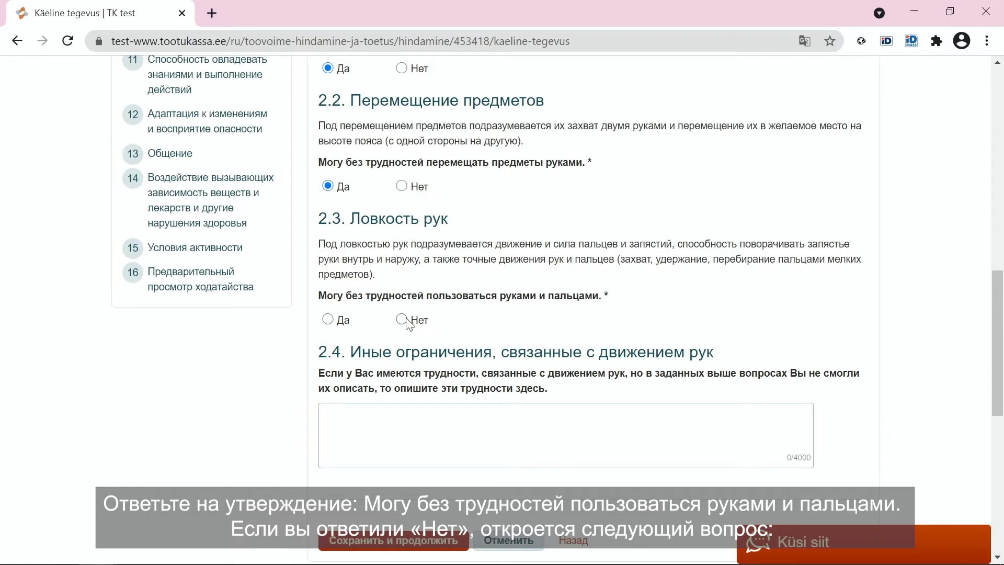
- Preview 2.3's Нет follow-up explanation box, then settle the hand-and-finger answer on Да
click(328, 319)
click(401, 320)
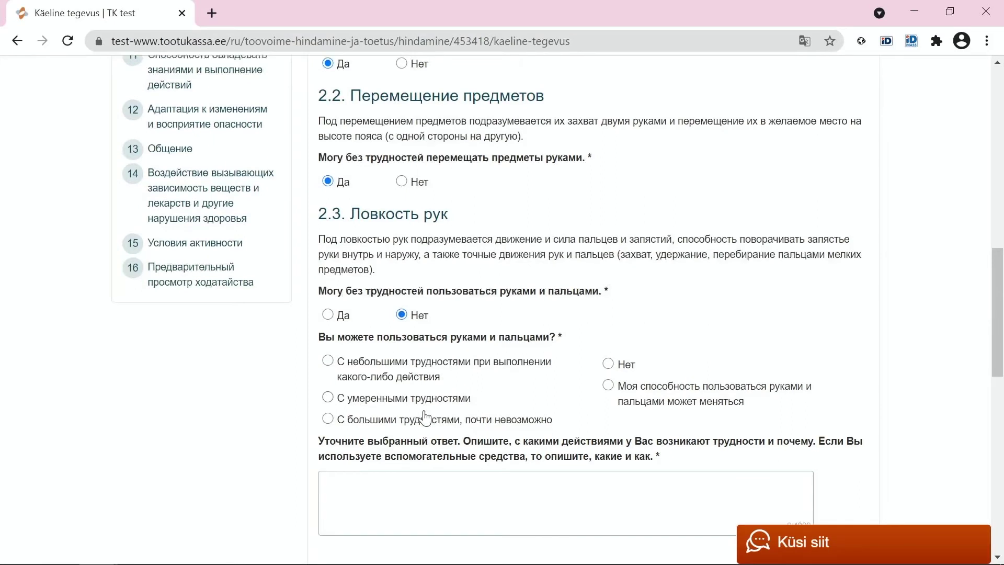
scroll(423, 414, down, 1)
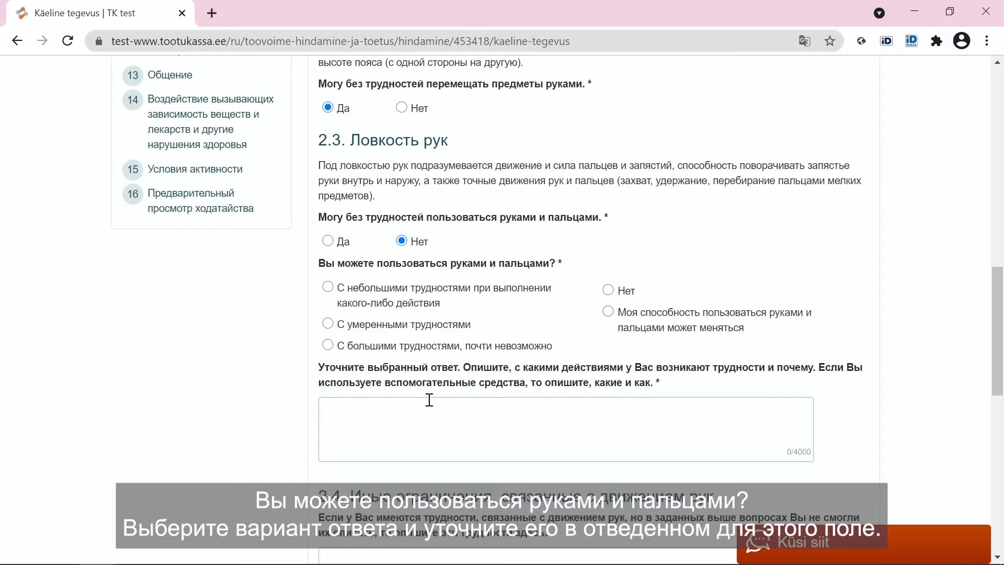
scroll(429, 401, down, 1)
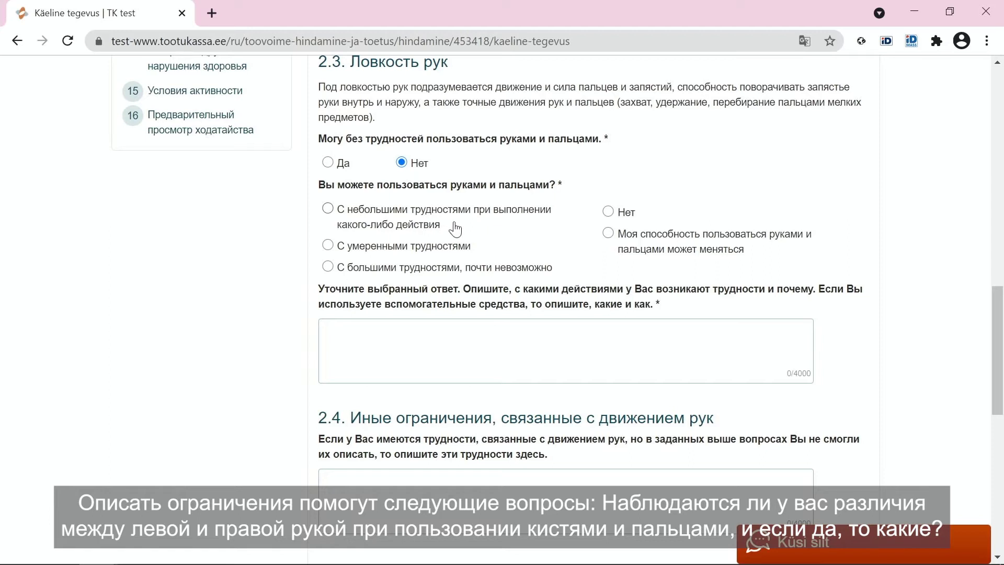
click(519, 324)
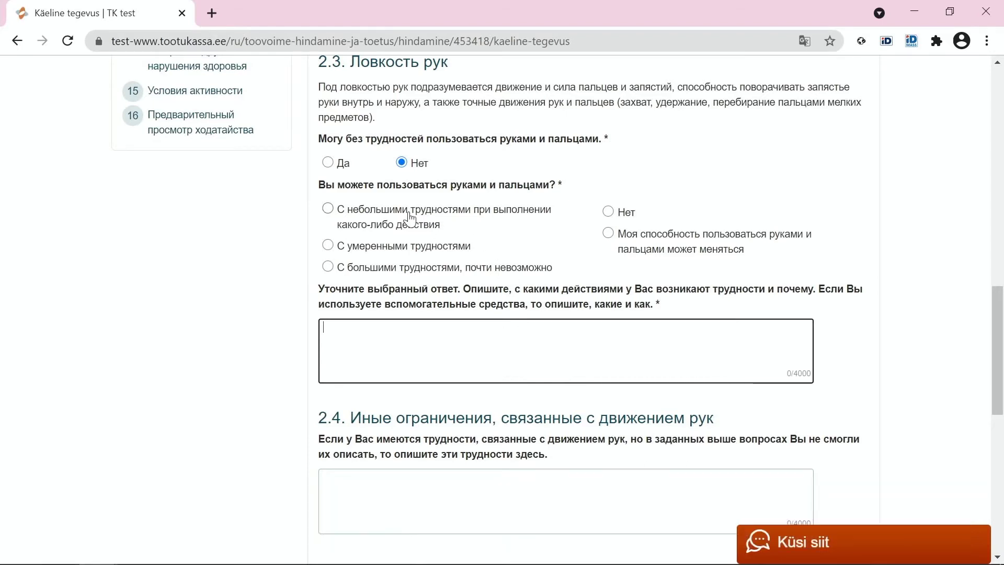
click(342, 165)
- Leave the optional 2.4 limitations box blank and submit with 'Сохранить и продолжить'
click(388, 279)
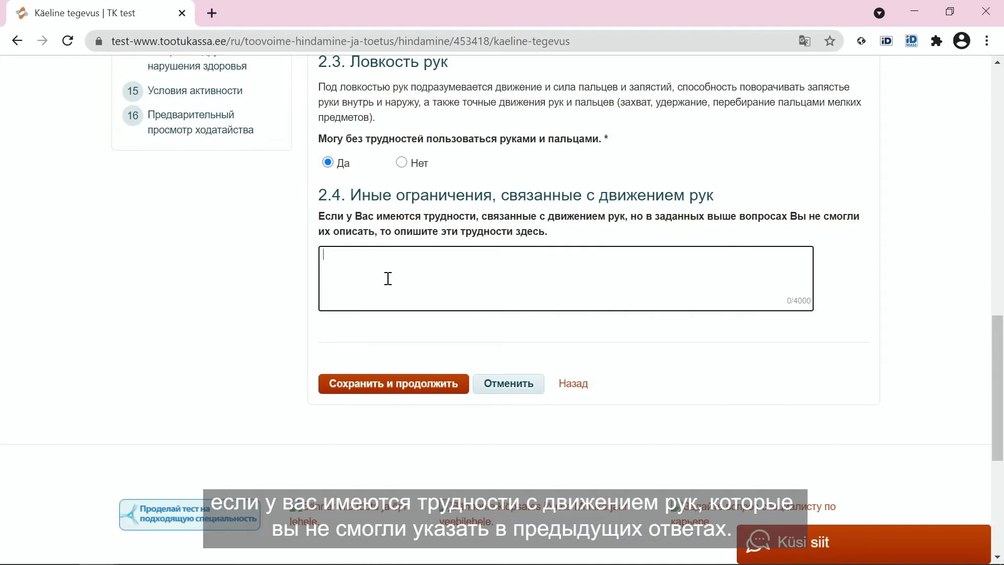
click(388, 393)
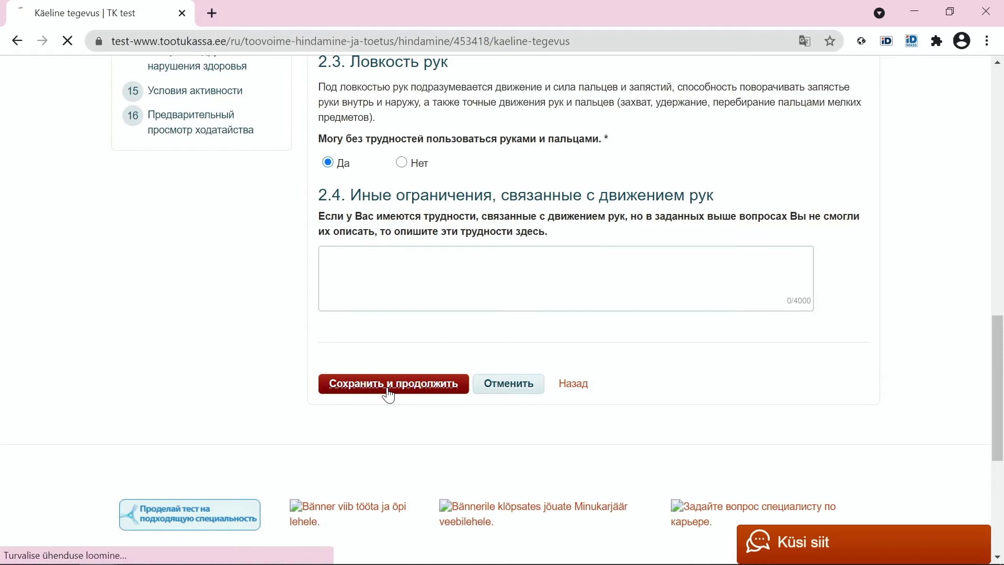
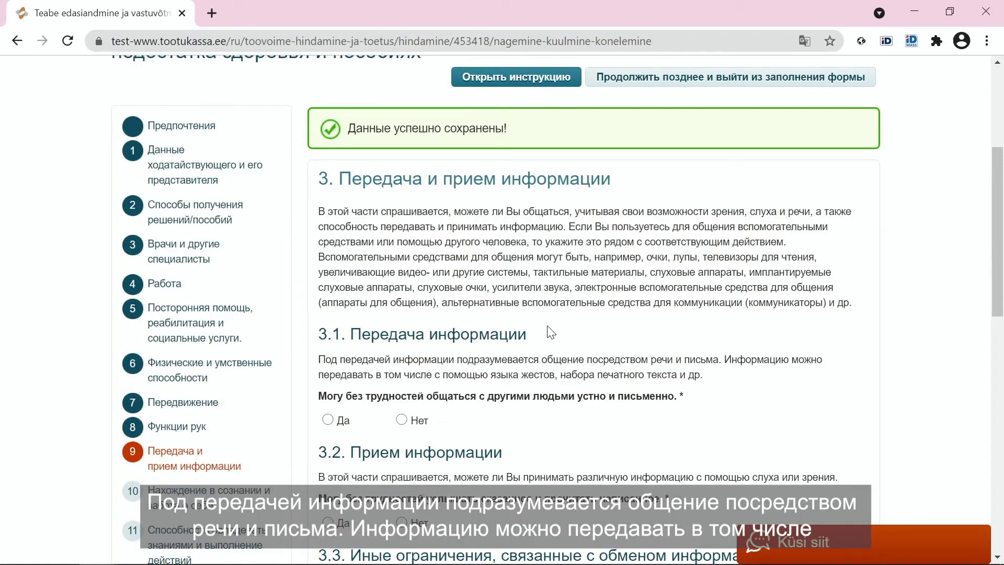
- Answer 3.1 'Нет', rate passing on simple information 'С умеренными трудностями', and focus the explanation box
scroll(556, 423, down, 1)
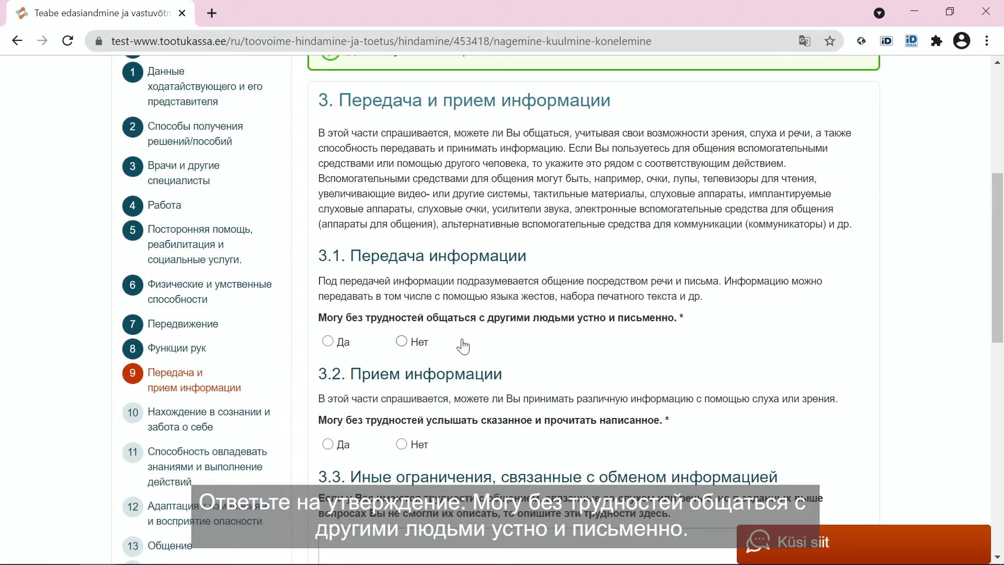
click(402, 343)
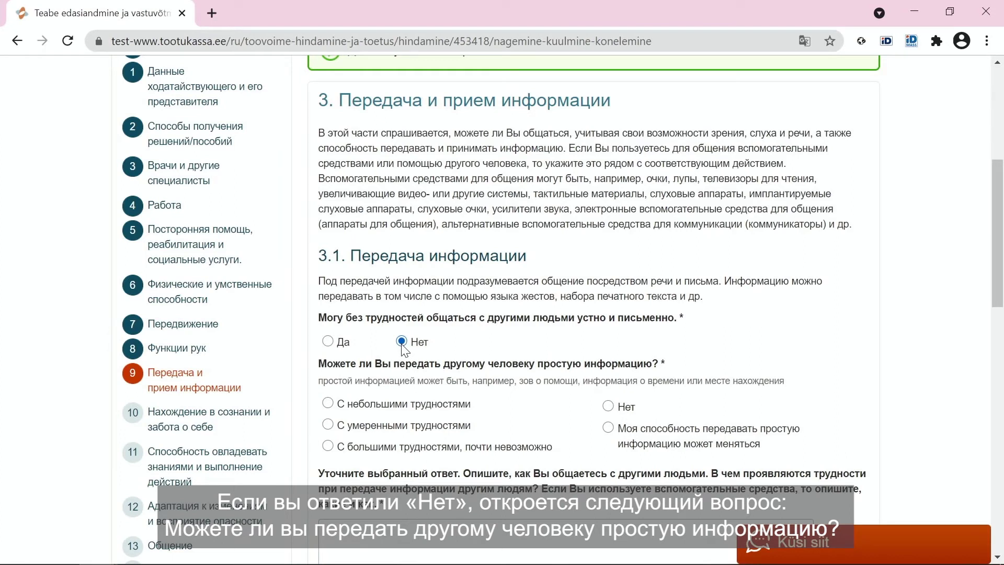
scroll(581, 371, down, 3)
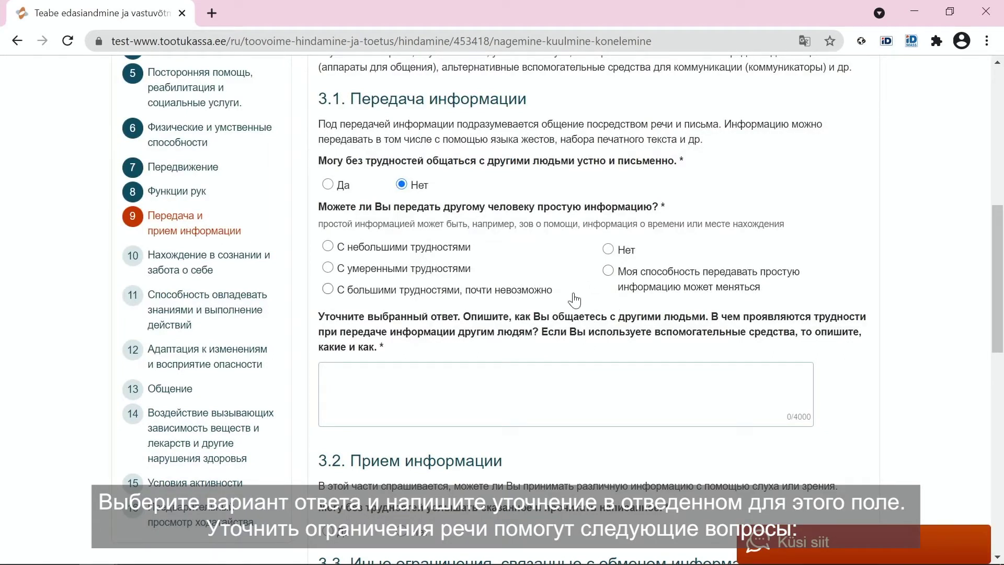
click(427, 277)
click(457, 370)
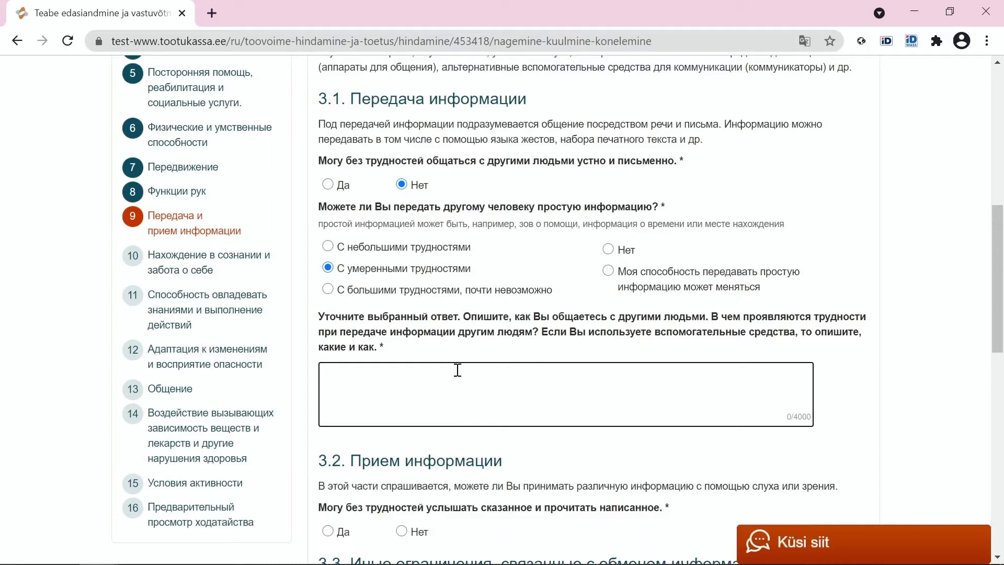
- Switch the 3.1 effortless-communication answer from 'Нет' to 'Да'
click(327, 184)
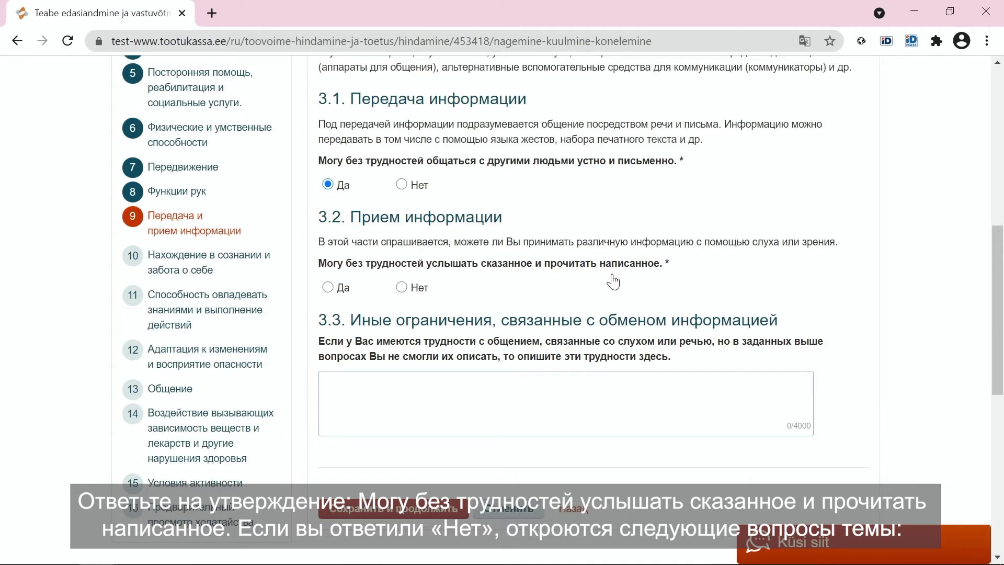
- Answer 3.2 on hearing and reading 'Нет' and review the lip-reading and large-print follow-ups
click(402, 287)
scroll(523, 379, down, 2)
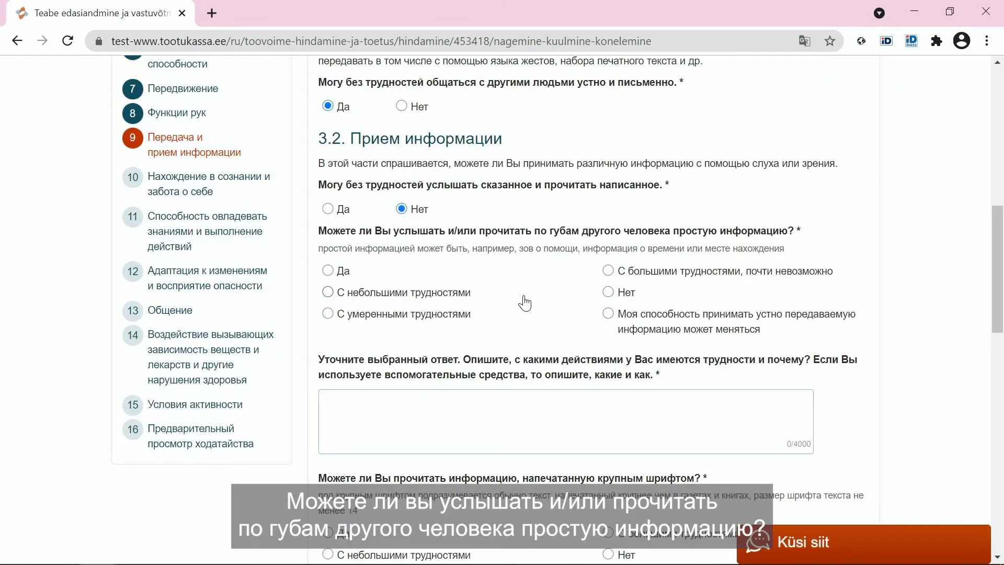
scroll(525, 303, down, 2)
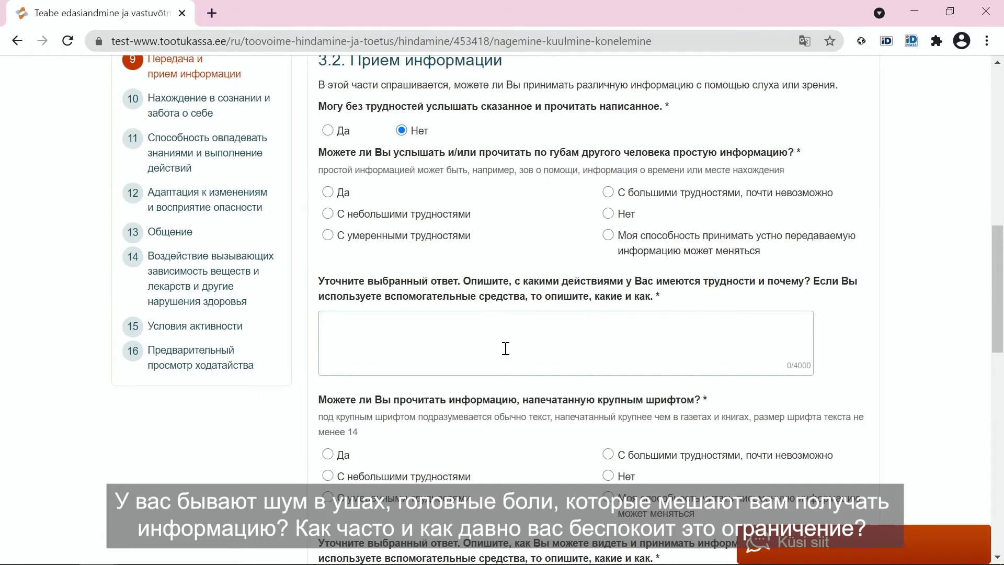
scroll(505, 343, down, 1)
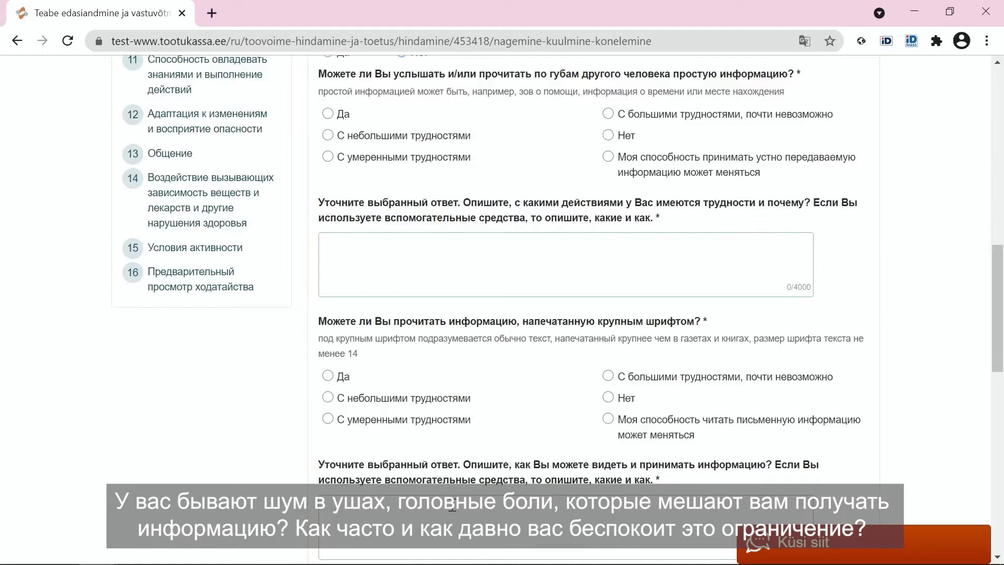
- Switch 3.2 hearing and reading to 'Да' and focus the optional 3.3 text box
scroll(492, 323, up, 2)
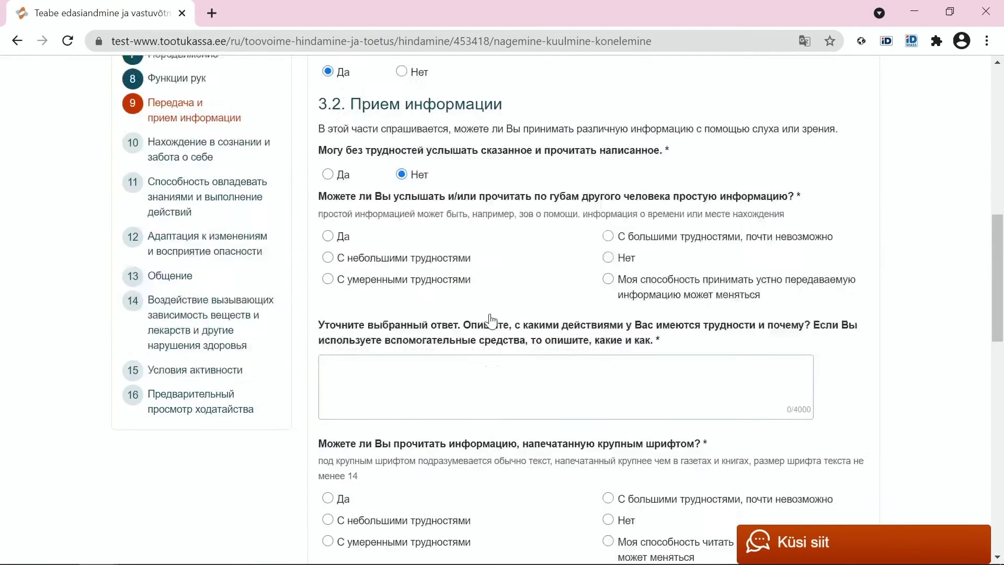
click(329, 212)
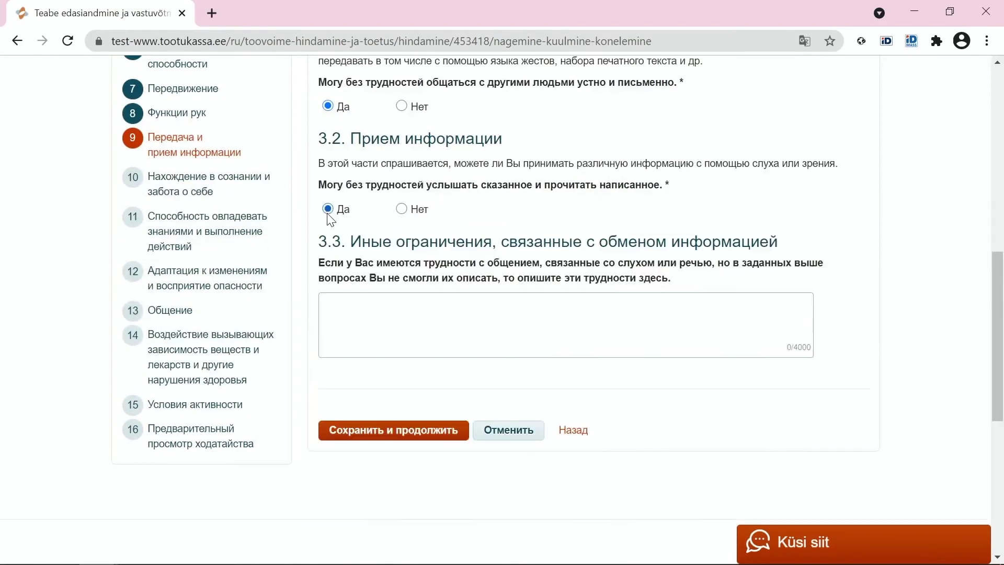
click(381, 337)
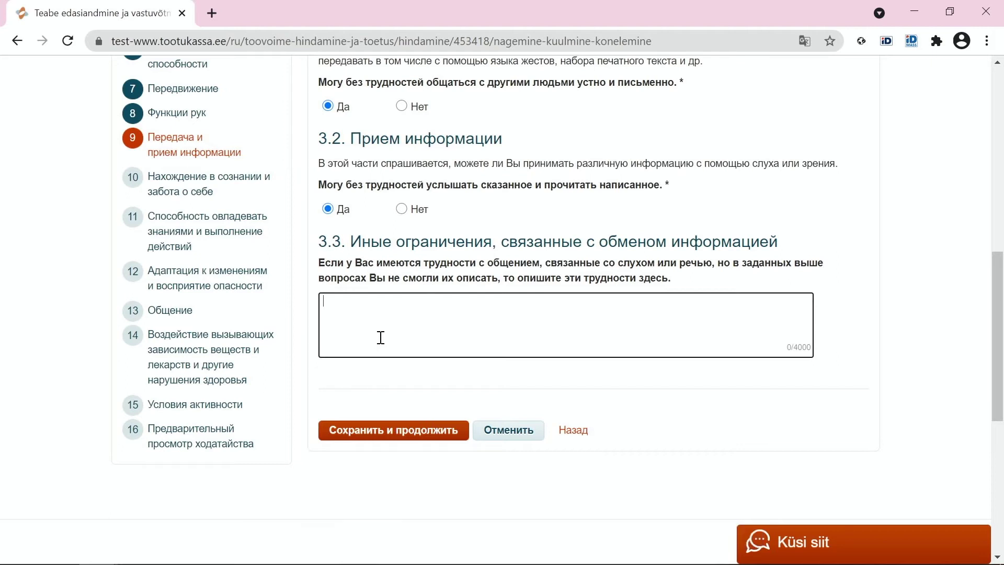
- Save section 3 with 'Сохранить и продолжить' and view section 4 on consciousness and self-care
click(396, 435)
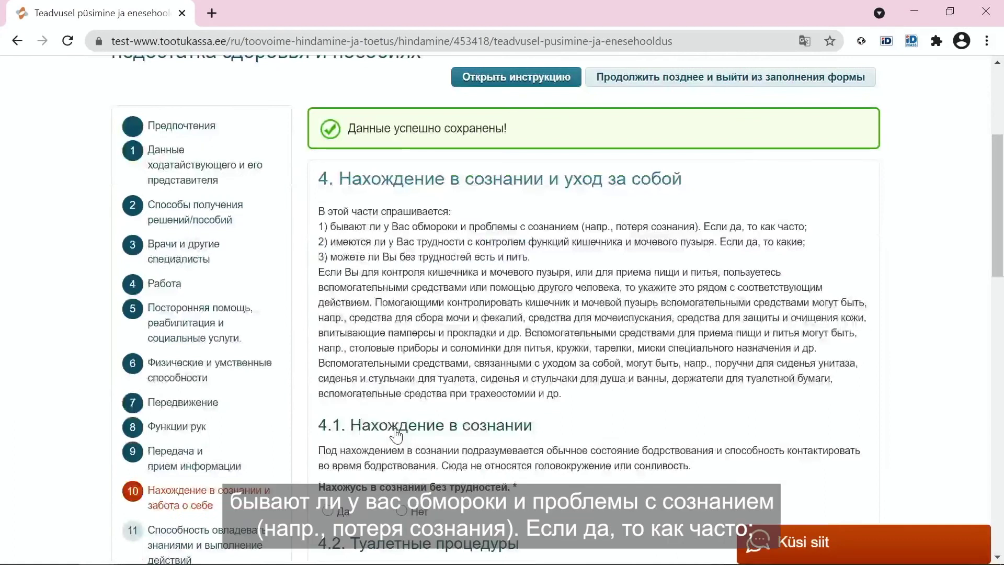
scroll(396, 435, down, 2)
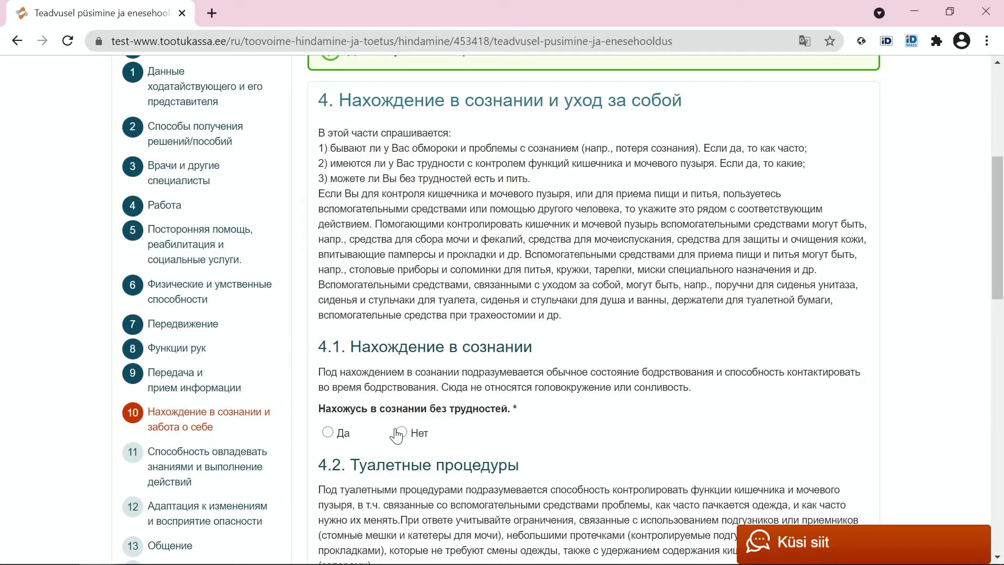
scroll(398, 435, down, 3)
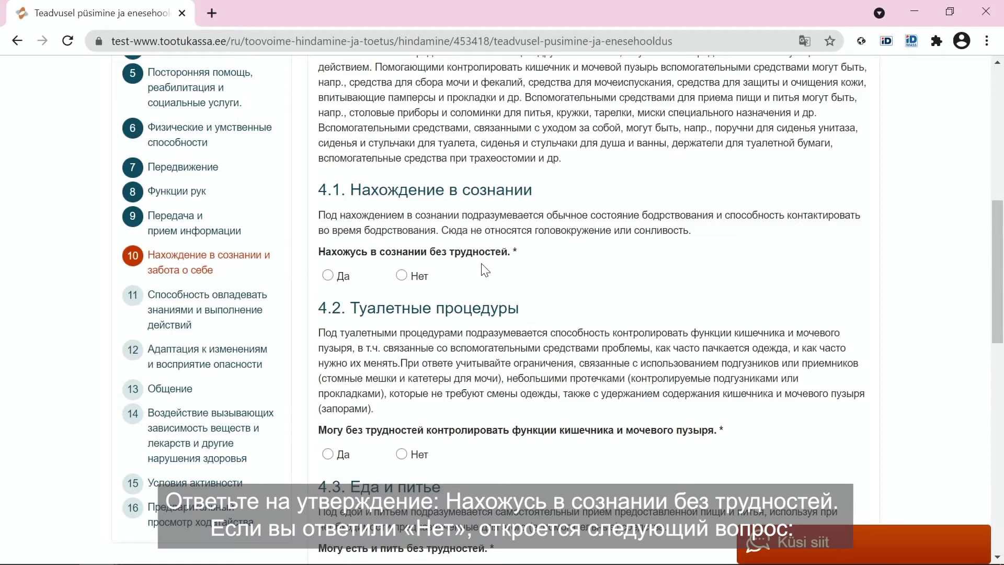
- Answer 'Нет' to 4.1 'Нахожусь в сознании без трудностей' and view the frequency follow-up
click(405, 280)
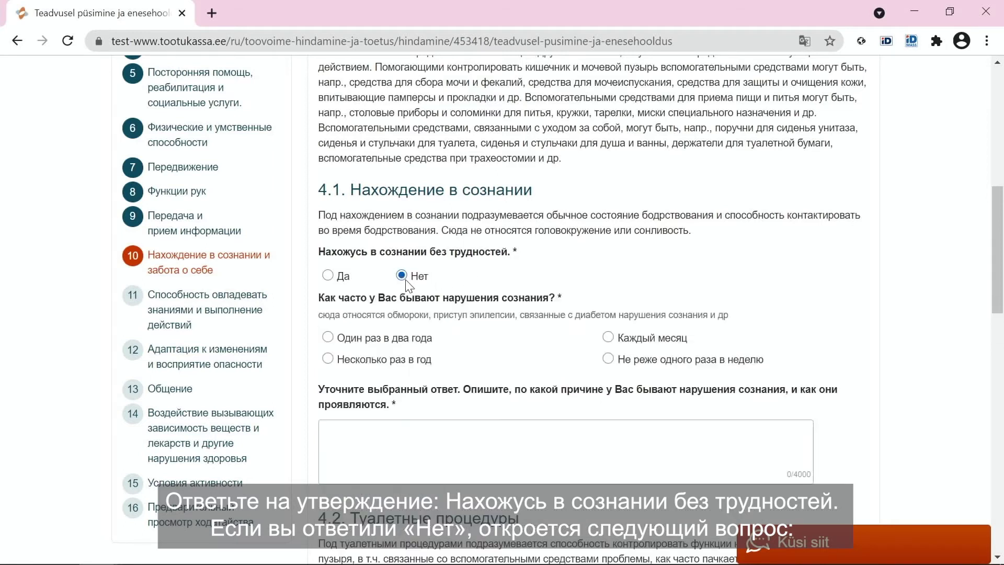
scroll(406, 283, down, 1)
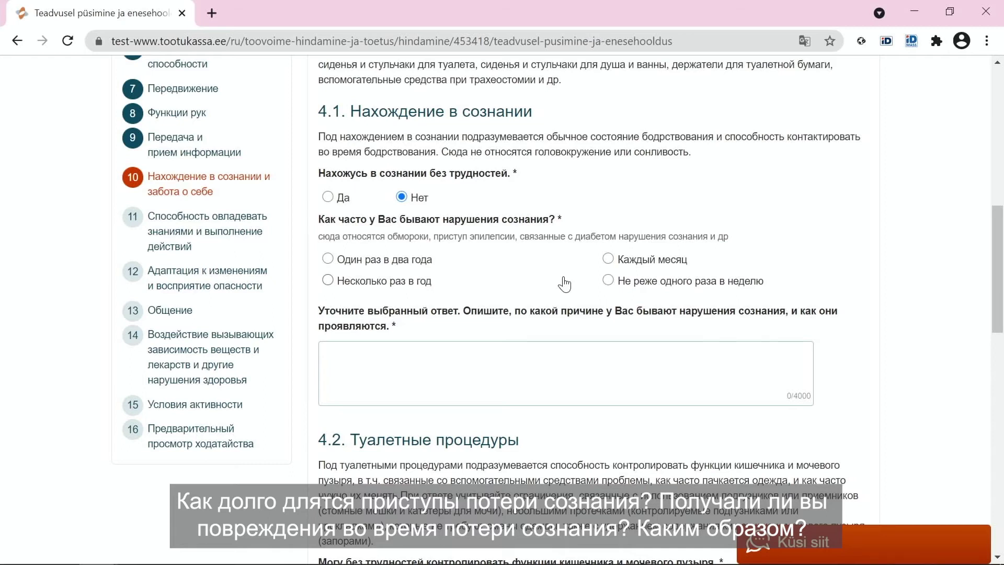
- Switch 4.1 consciousness answer to 'Да', then view the unanswered 4.2 and 4.3
click(328, 197)
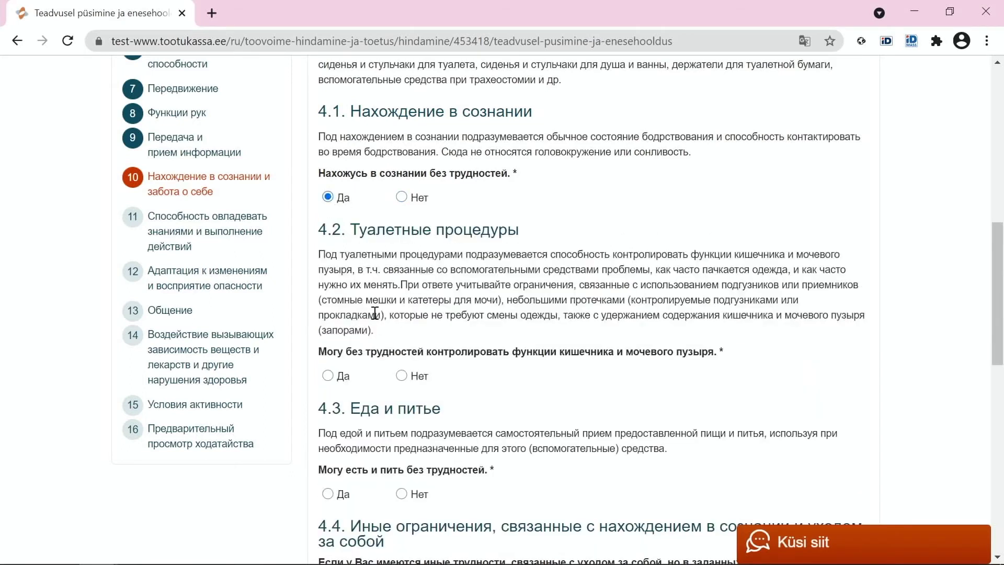
scroll(375, 313, down, 1)
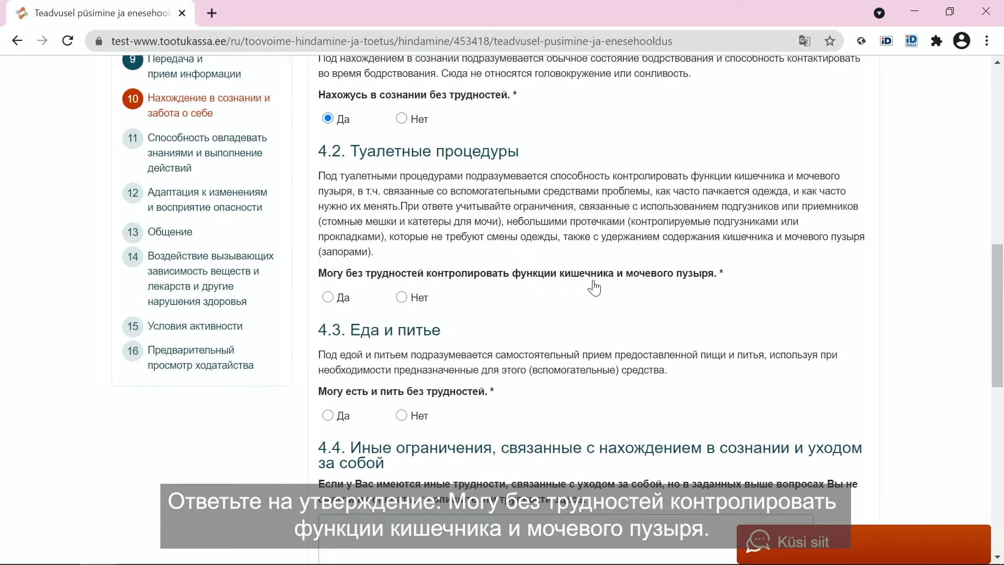
- Answer 'Нет' to the 4.2 bowel and bladder control question and view its follow-up
click(401, 297)
scroll(558, 305, down, 1)
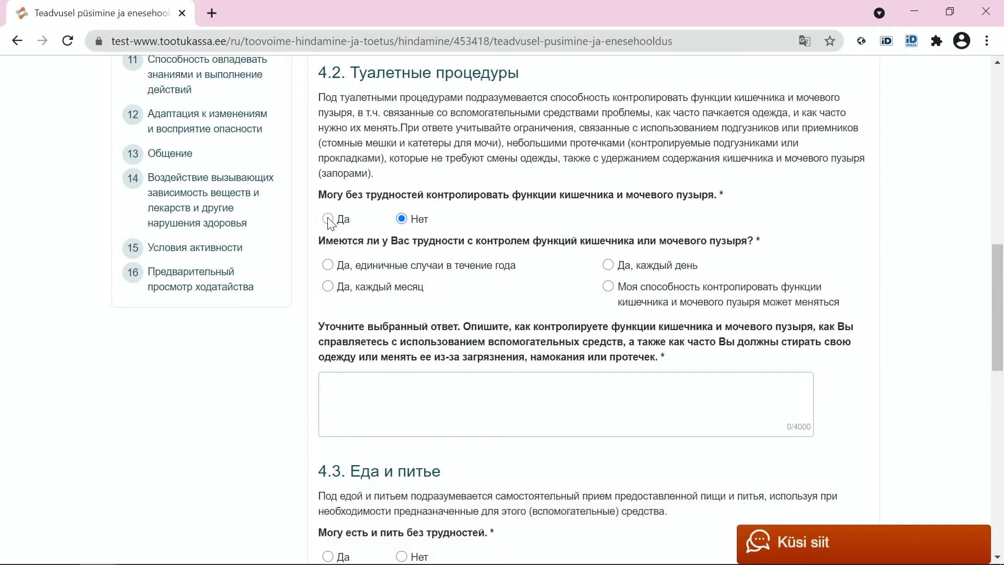
- Switch 4.2 to 'Да' and answer 'Нет' to the 4.3 eating and drinking question
click(328, 219)
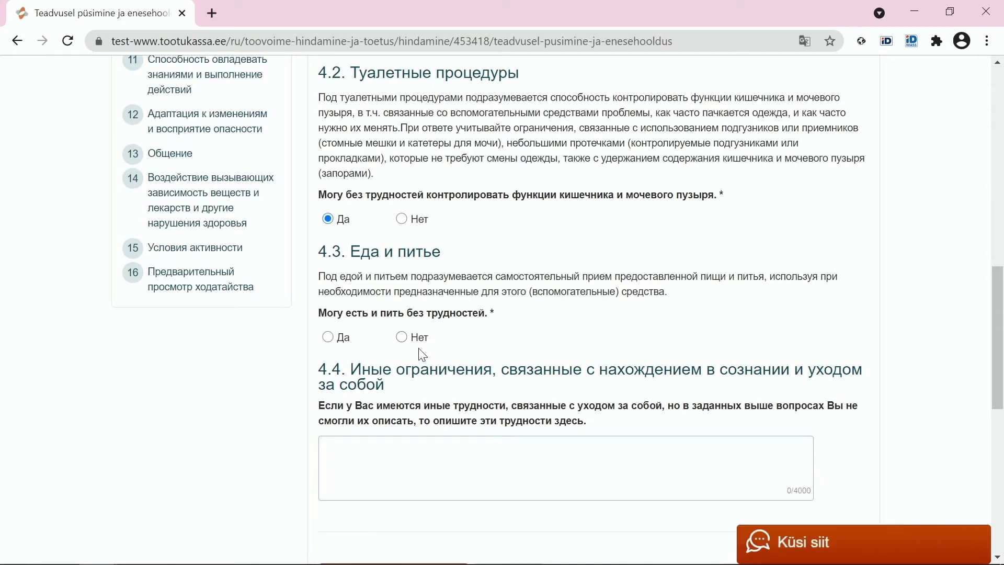
click(402, 338)
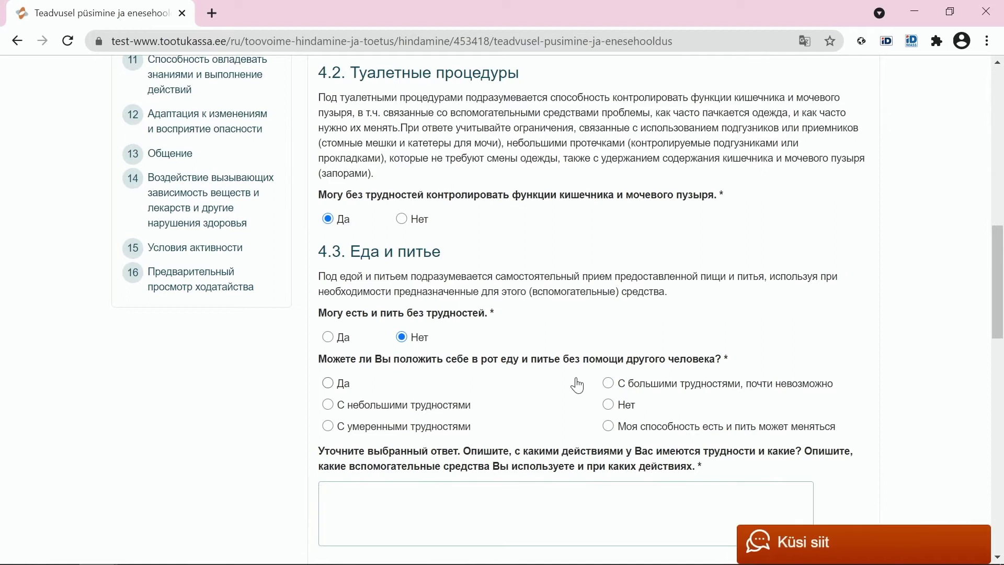
- Mark the self-feeding follow-up 'Да', then switch 4.3 'Могу есть и пить без трудностей' to 'Да'
click(348, 389)
scroll(459, 373, down, 3)
scroll(459, 373, down, 2)
scroll(459, 373, up, 2)
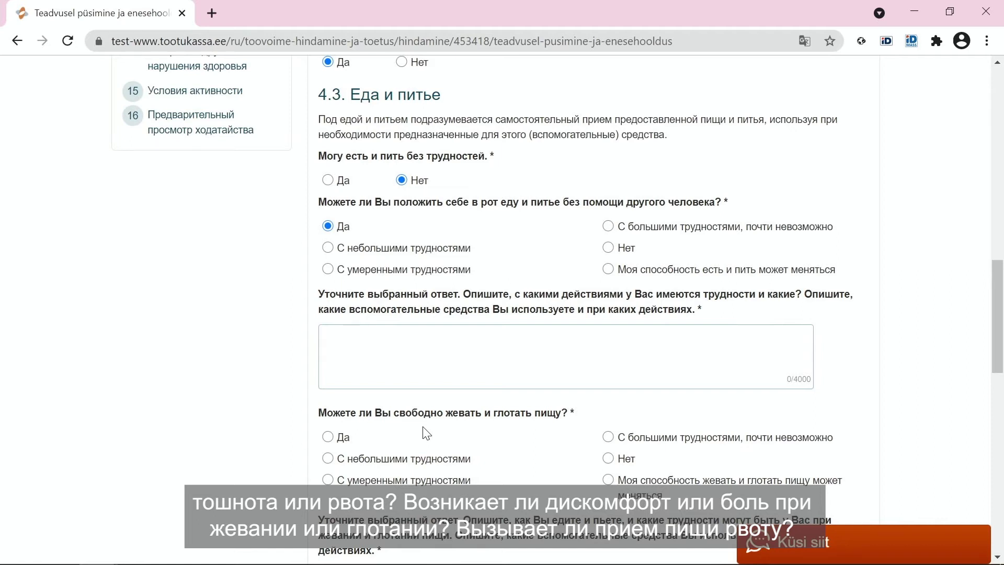
scroll(426, 433, down, 1)
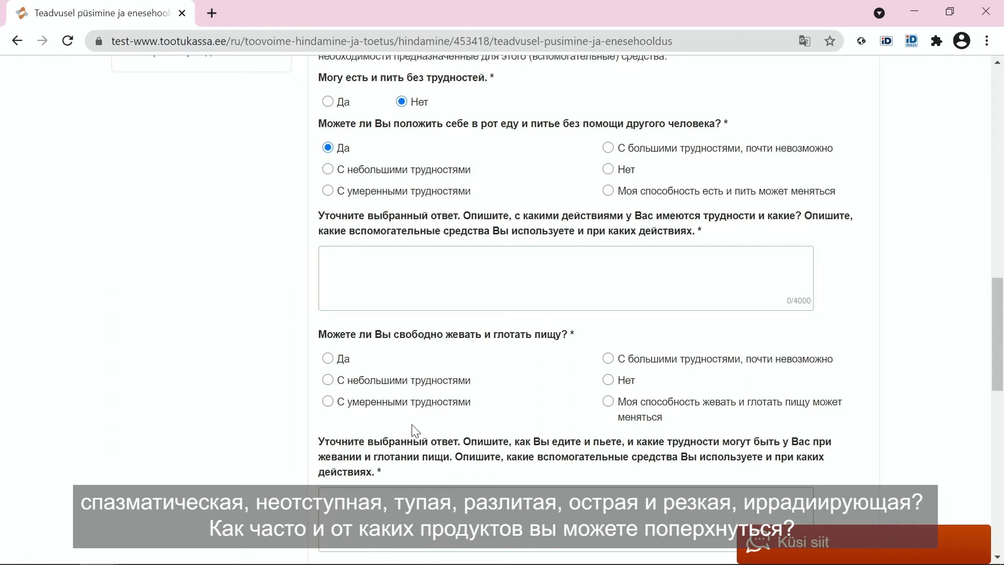
scroll(416, 432, up, 1)
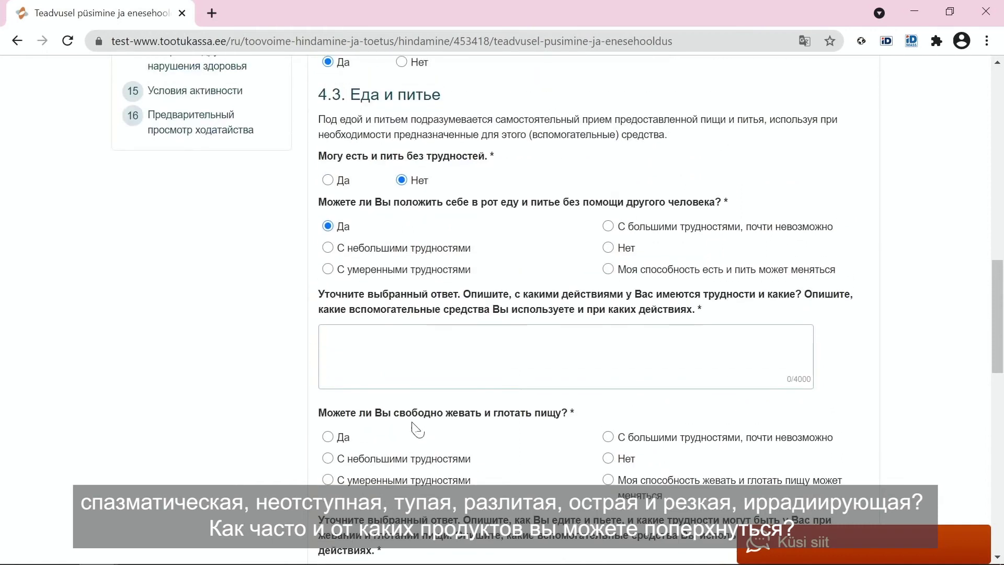
click(341, 187)
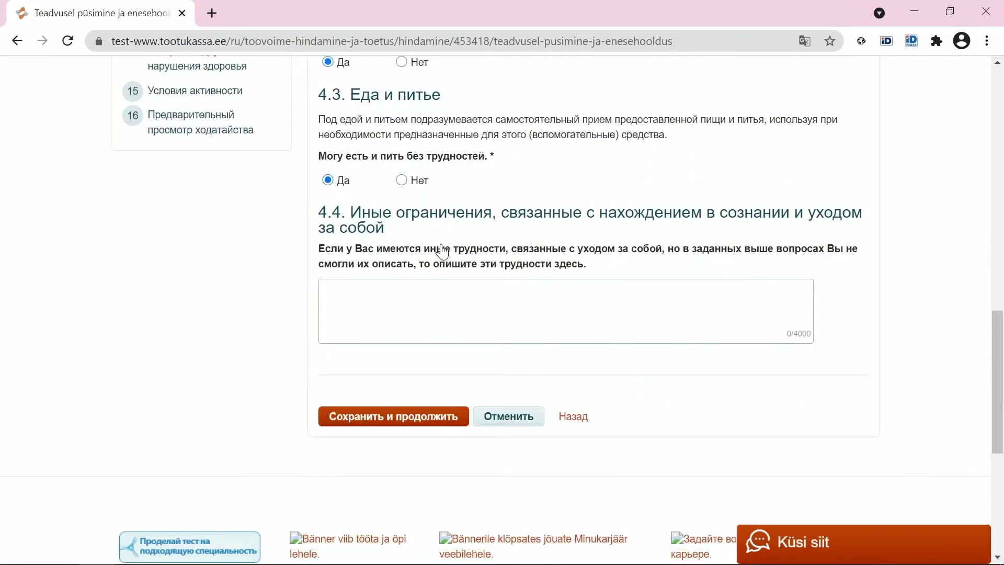
- Place the cursor in the empty optional 4.4 box for other self-care difficulties
click(452, 298)
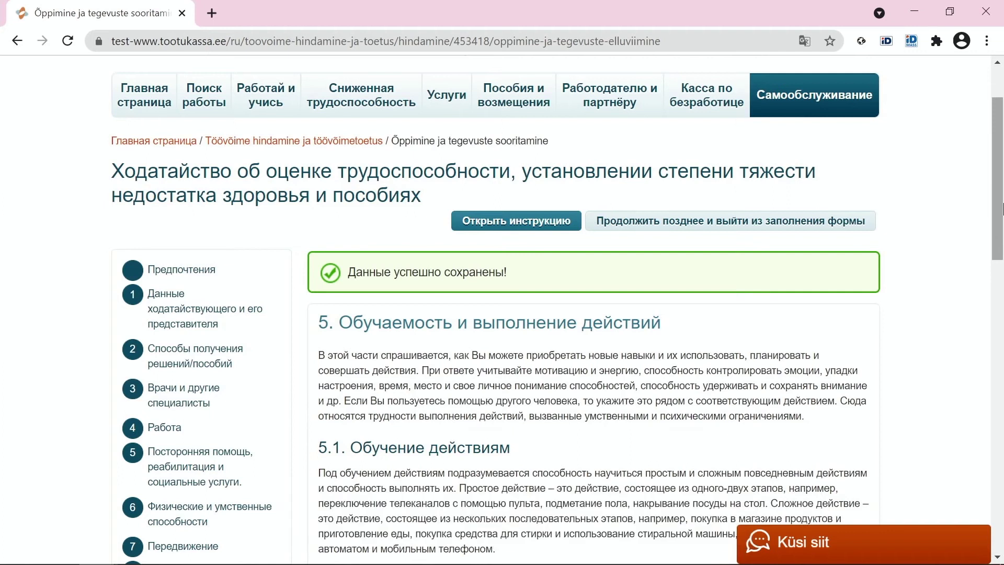
scroll(997, 212, down, 3)
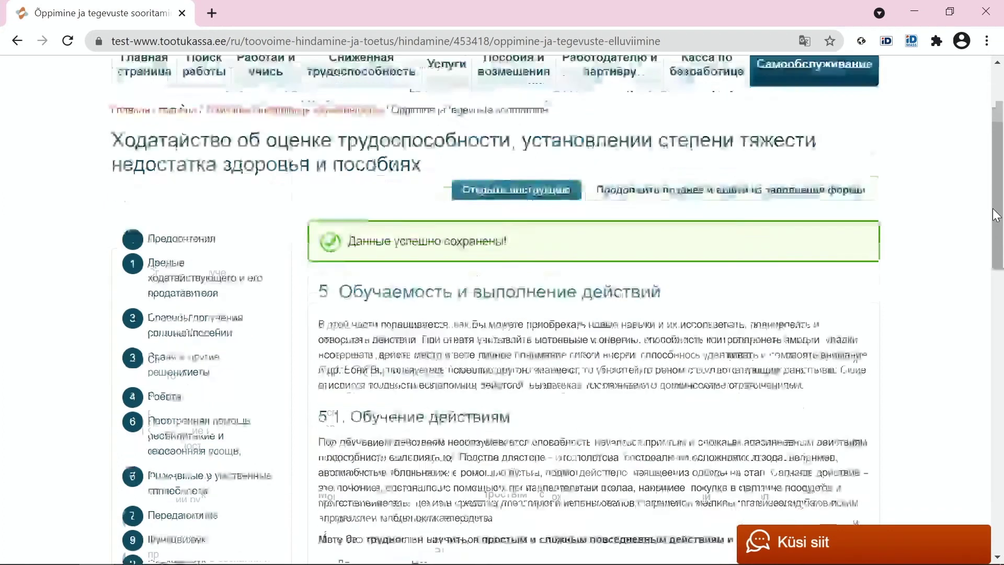
scroll(997, 215, down, 1)
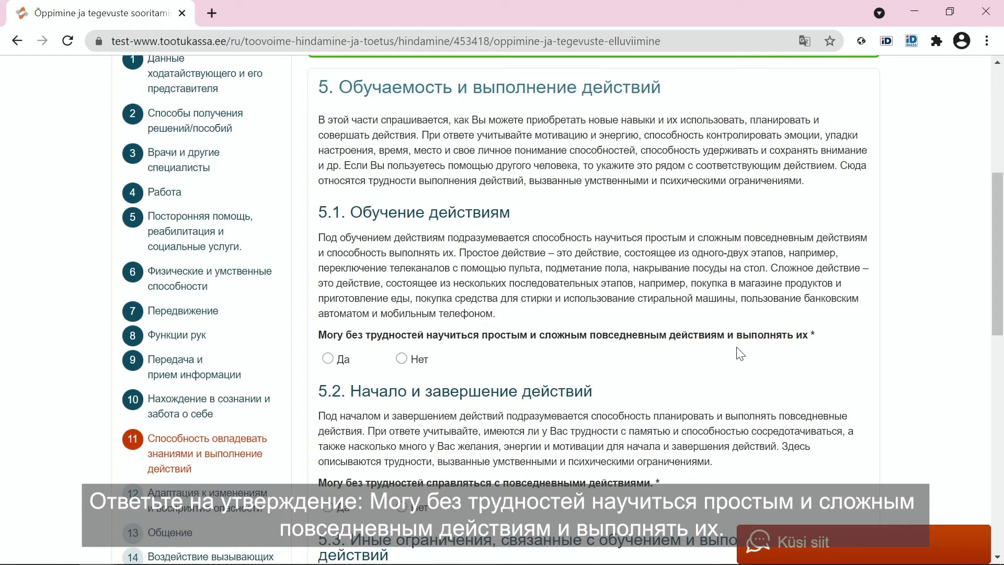
- Answer 5.1 with Нет, revealing follow-ups on learning simple and complex actions
click(401, 360)
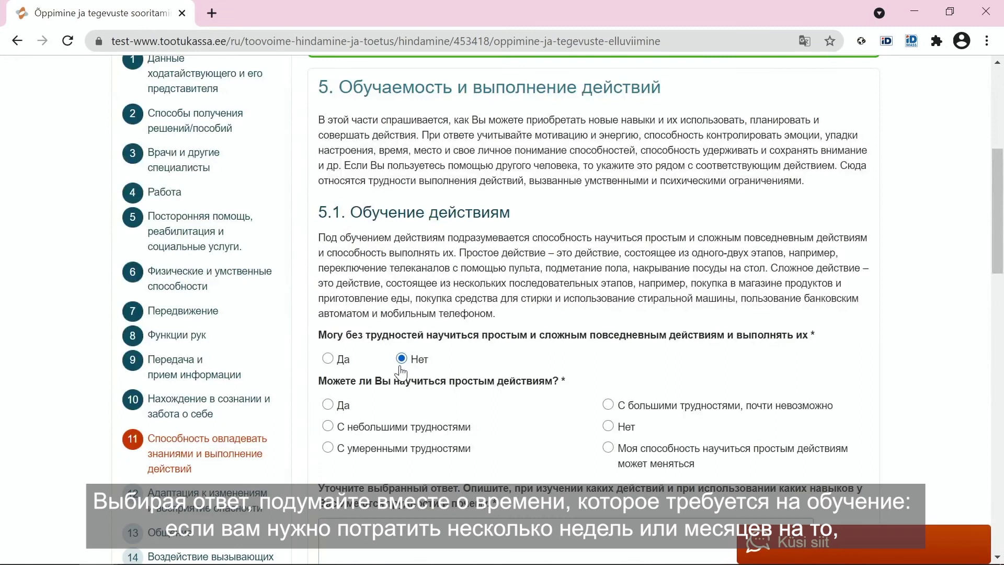
scroll(401, 373, down, 3)
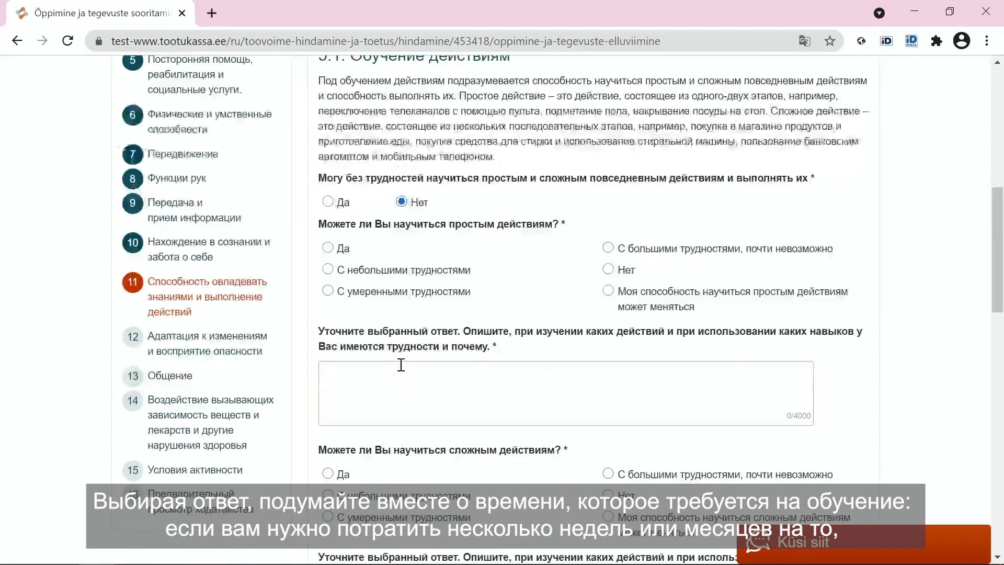
scroll(401, 364, down, 1)
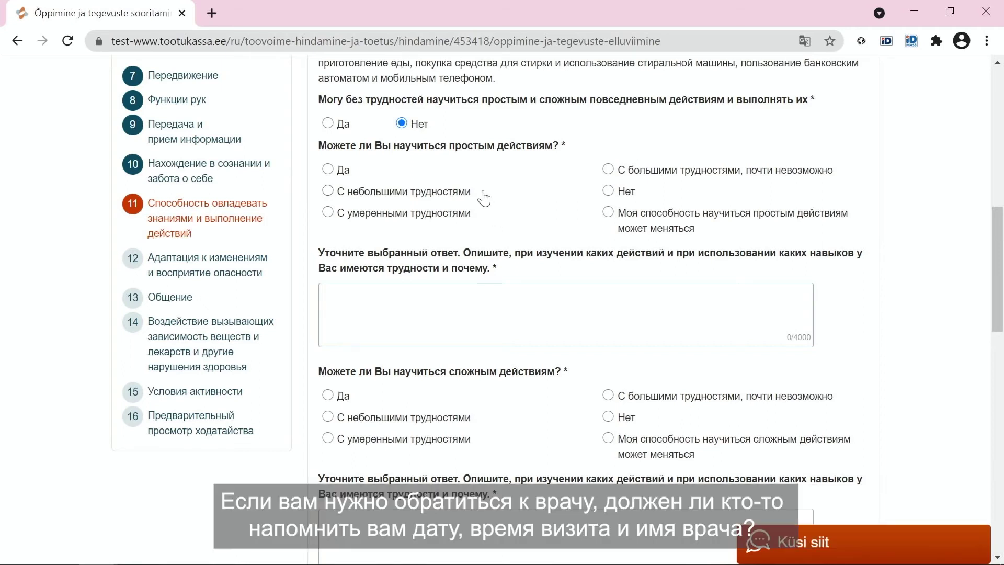
- Switch the 5.1 answer from Нет to Да so its follow-up questions disappear
click(328, 124)
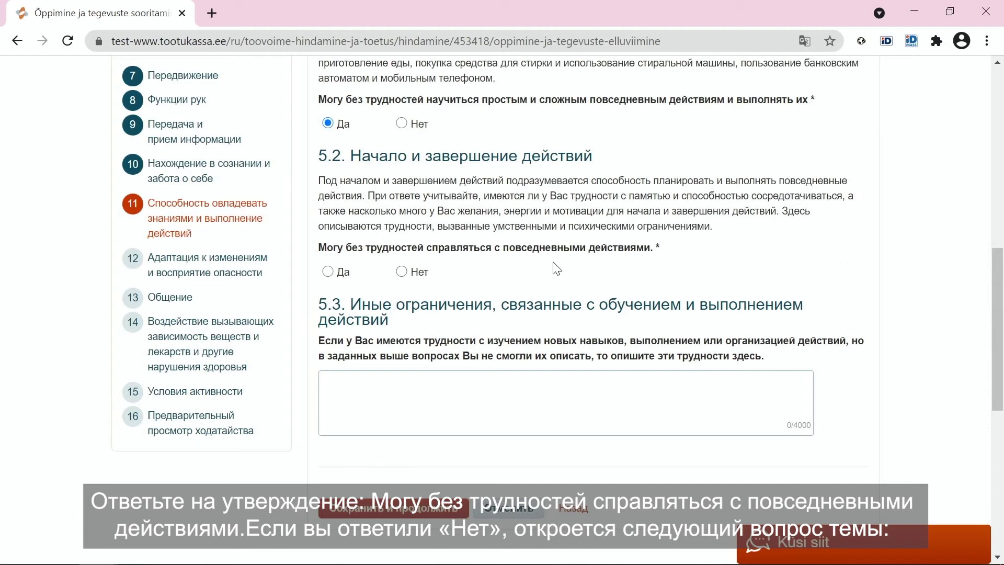
- Answer 5.2 with Нет and rate daily-action planning as С умеренными трудностями
click(402, 272)
scroll(406, 275, down, 2)
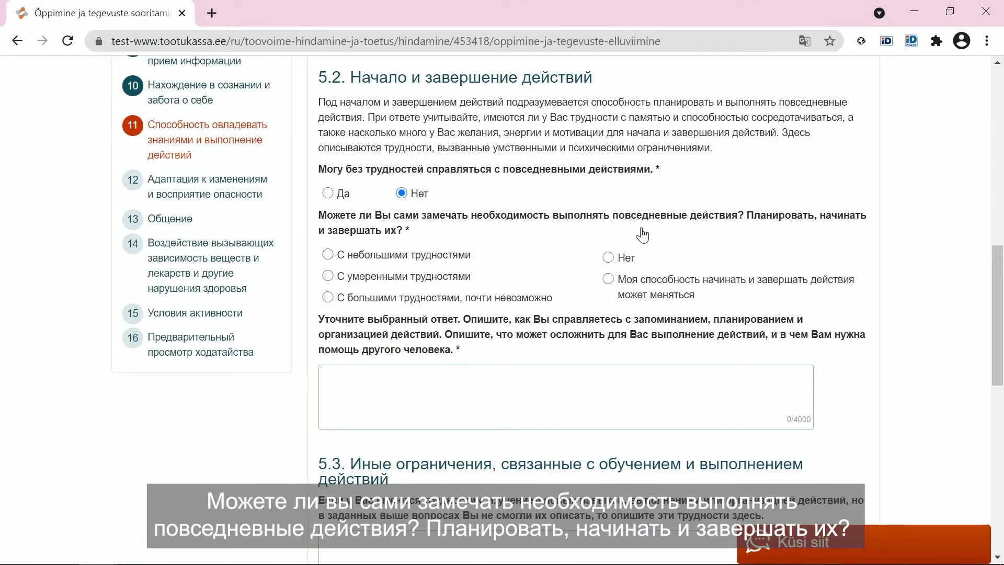
click(463, 282)
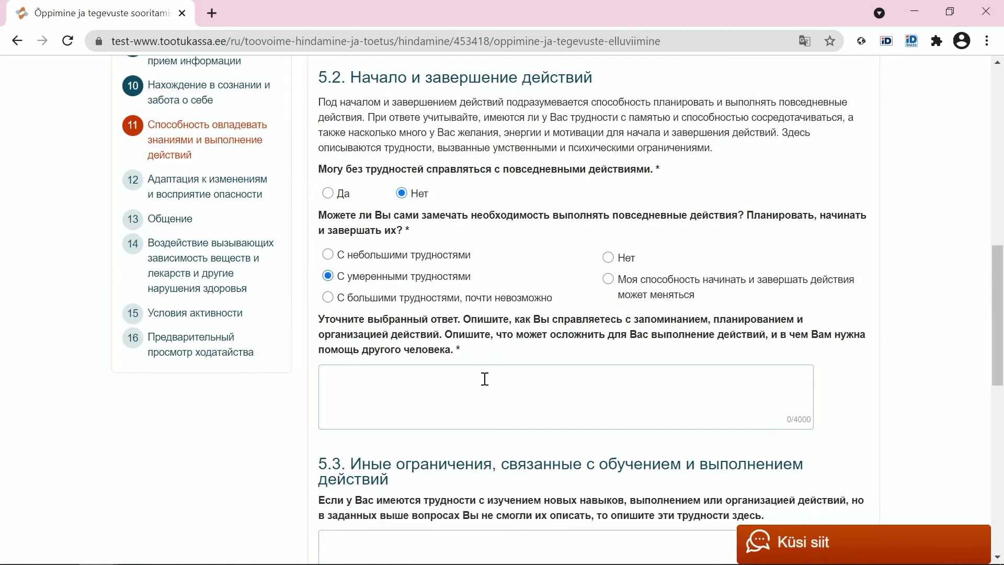
click(491, 402)
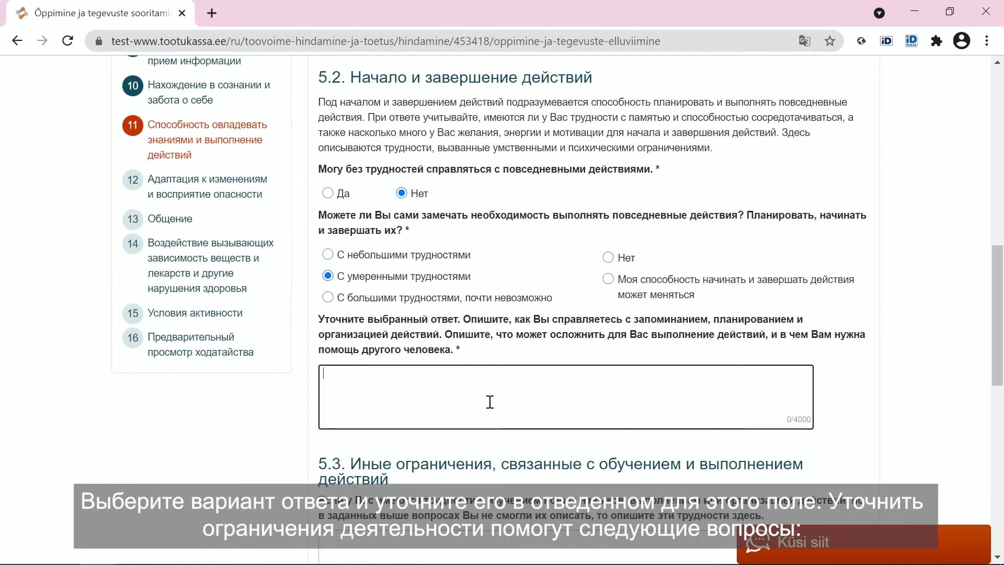